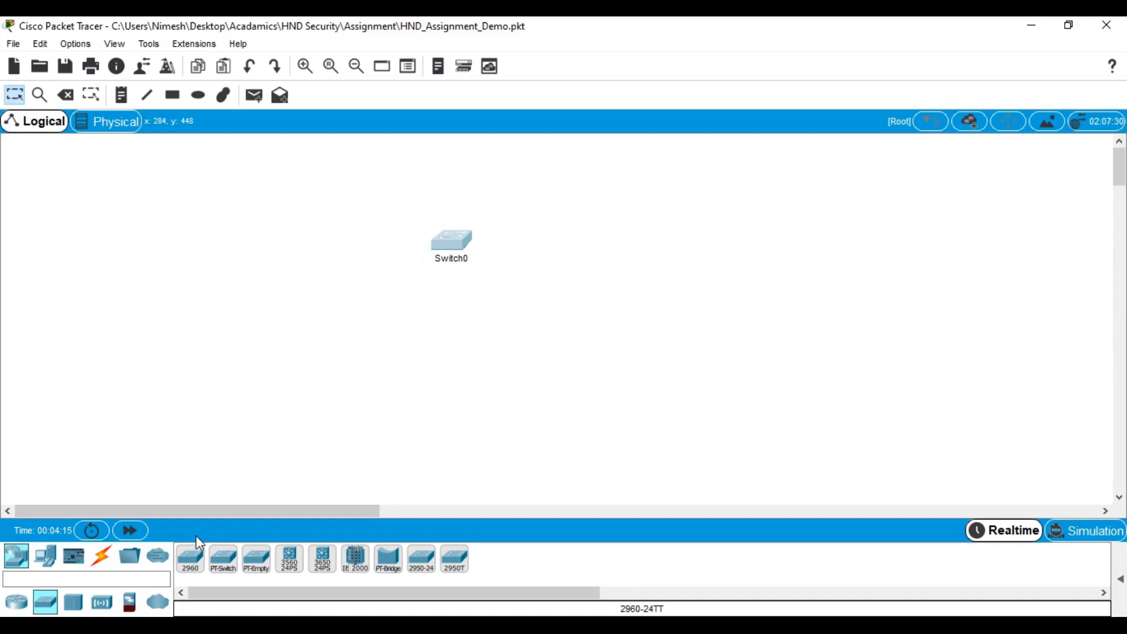
Step: Place a 2960 switch and a PT-Switch side by side below Switch0
{"action": "left_click", "coordinate": [191, 559]}
{"action": "left_click", "coordinate": [277, 346]}
{"action": "left_click", "coordinate": [212, 562]}
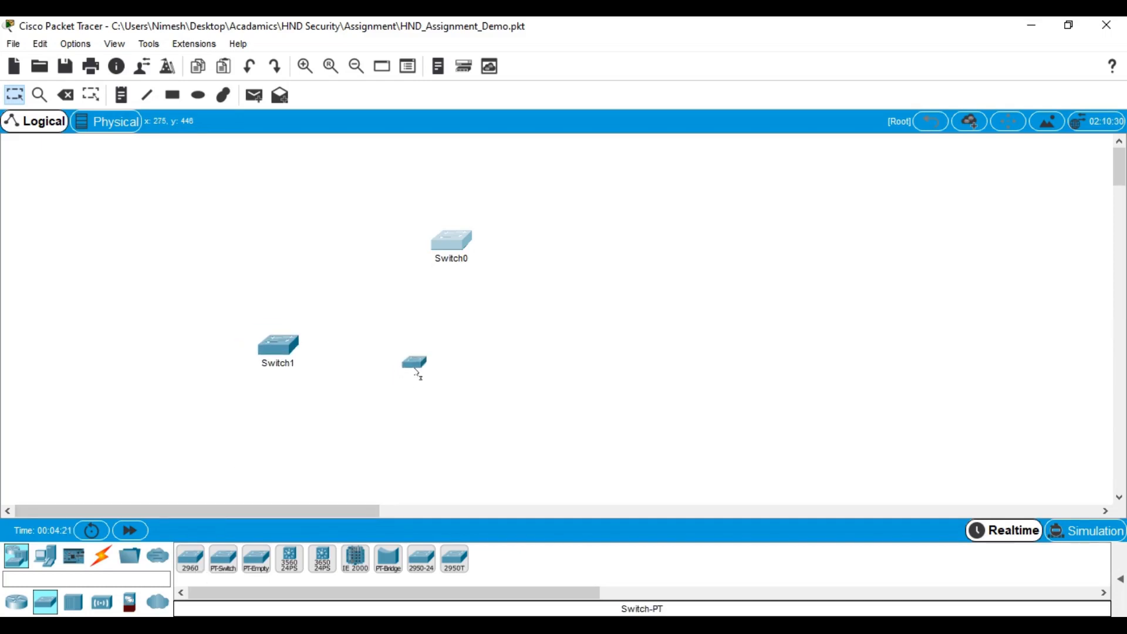
{"action": "left_click", "coordinate": [414, 355]}
Step: Add two more 2960 switches beside Switch2 and line up the row of four switches below Switch0
{"action": "left_click", "coordinate": [192, 559]}
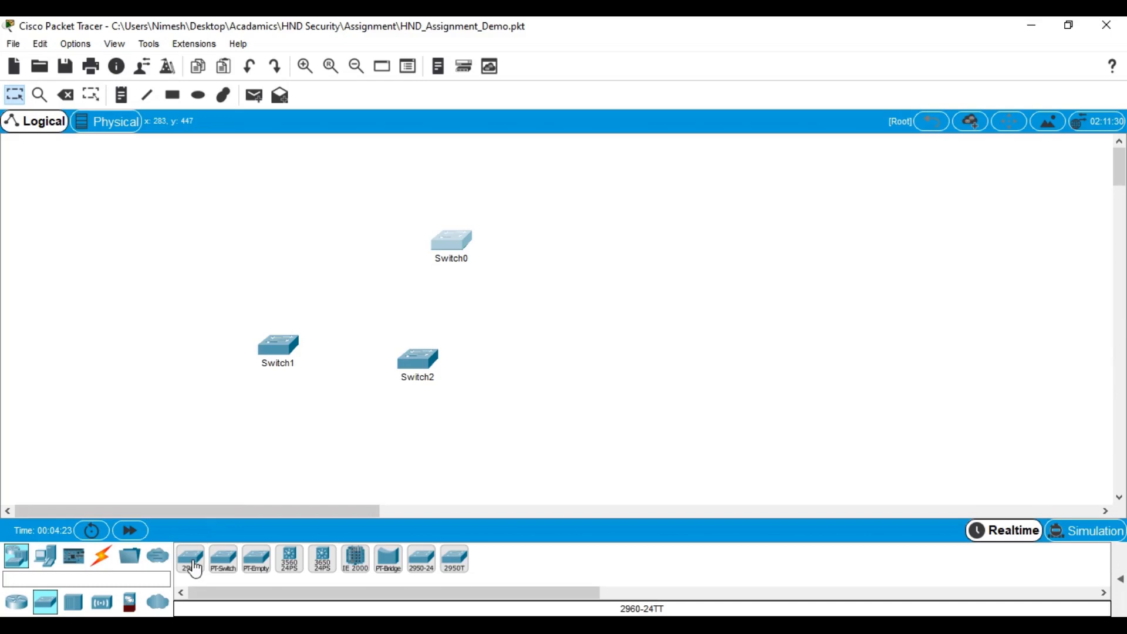
{"action": "left_click", "coordinate": [577, 363]}
{"action": "left_click_drag", "start_coordinate": [438, 370], "coordinate": [424, 356]}
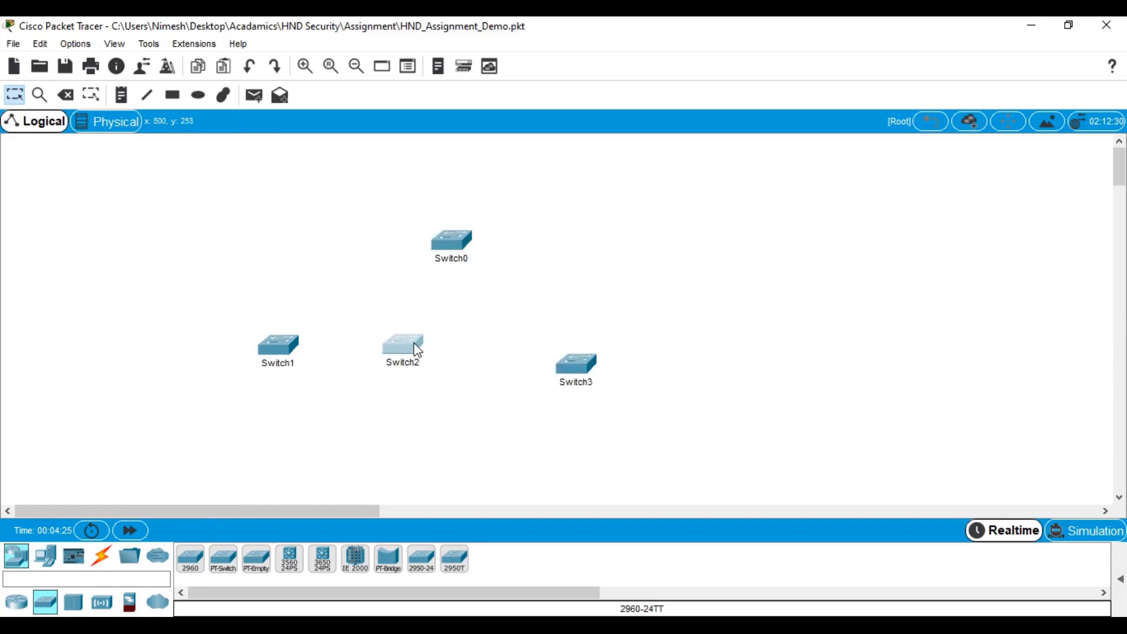
{"action": "left_click_drag", "start_coordinate": [581, 381], "coordinate": [544, 357]}
{"action": "left_click", "coordinate": [193, 559]}
{"action": "left_click", "coordinate": [676, 350]}
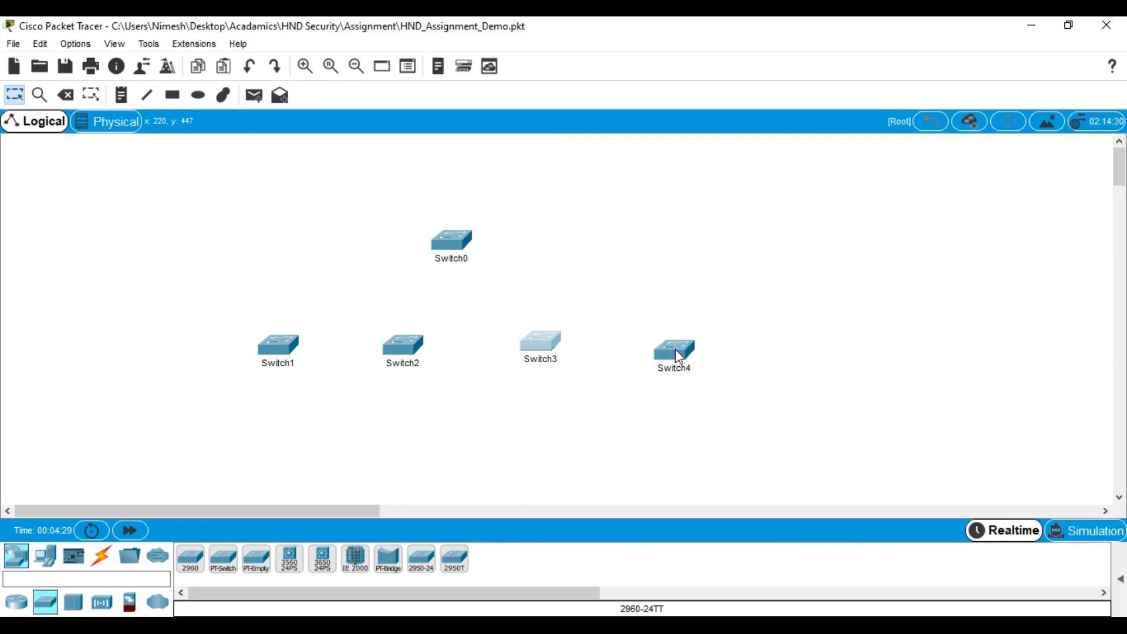
{"action": "left_click_drag", "start_coordinate": [679, 356], "coordinate": [672, 349]}
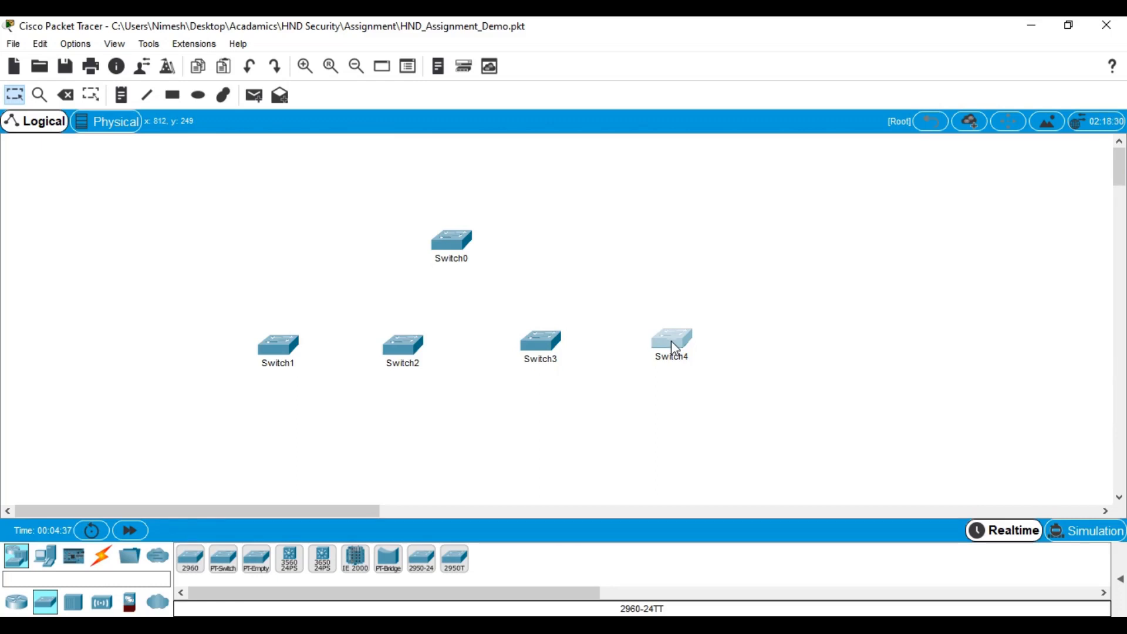
Step: Place a PC and a server below Switch1 and adjust the spacing between the PC and the switch
{"action": "left_click", "coordinate": [46, 558]}
{"action": "left_click_drag", "start_coordinate": [190, 560], "coordinate": [286, 440]}
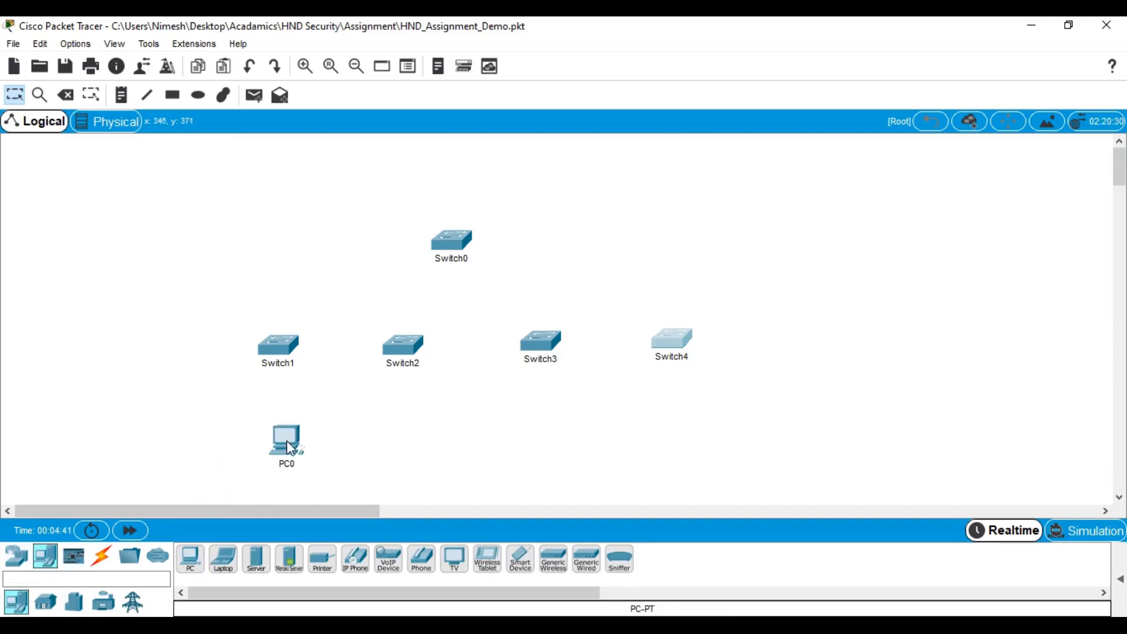
{"action": "left_click_drag", "start_coordinate": [262, 572], "coordinate": [197, 439]}
{"action": "left_click_drag", "start_coordinate": [286, 447], "coordinate": [292, 432]}
{"action": "left_click_drag", "start_coordinate": [285, 337], "coordinate": [262, 341]}
{"action": "mouse_move", "coordinate": [297, 442]}
{"action": "left_mouse_down"}
{"action": "mouse_move", "coordinate": [286, 438]}
{"action": "mouse_move", "coordinate": [289, 448]}
{"action": "left_mouse_up"}
Step: Shift Switch2 away from Switch1 and place a PC and a server below it
{"action": "left_click_drag", "start_coordinate": [401, 348], "coordinate": [426, 346]}
{"action": "left_click", "coordinate": [191, 559]}
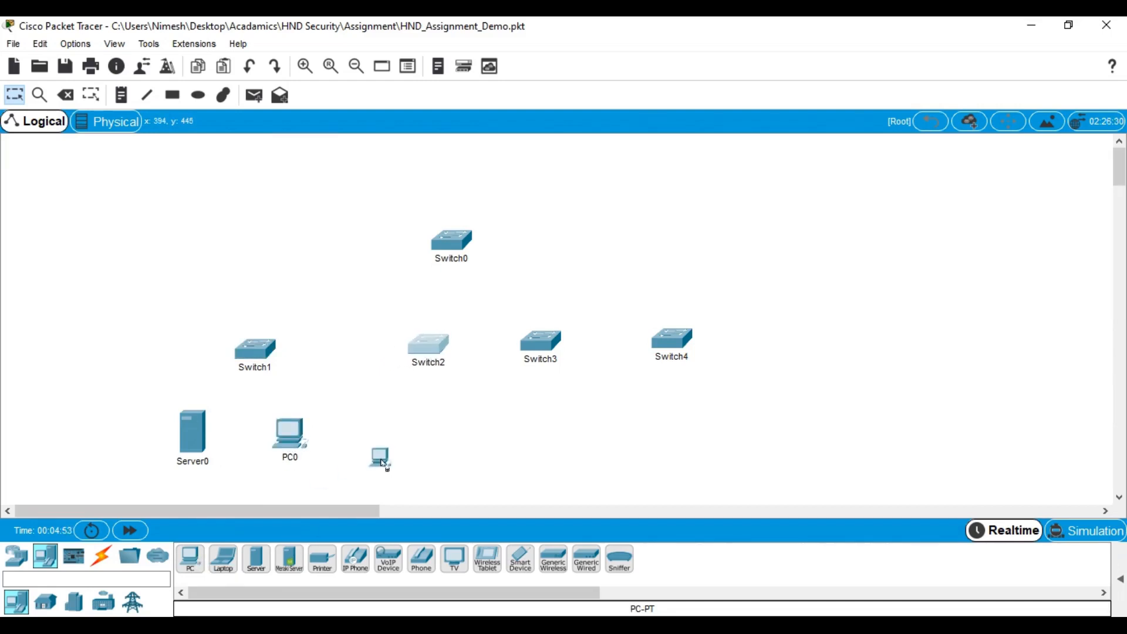
{"action": "left_click", "coordinate": [480, 435]}
{"action": "left_click", "coordinate": [255, 563]}
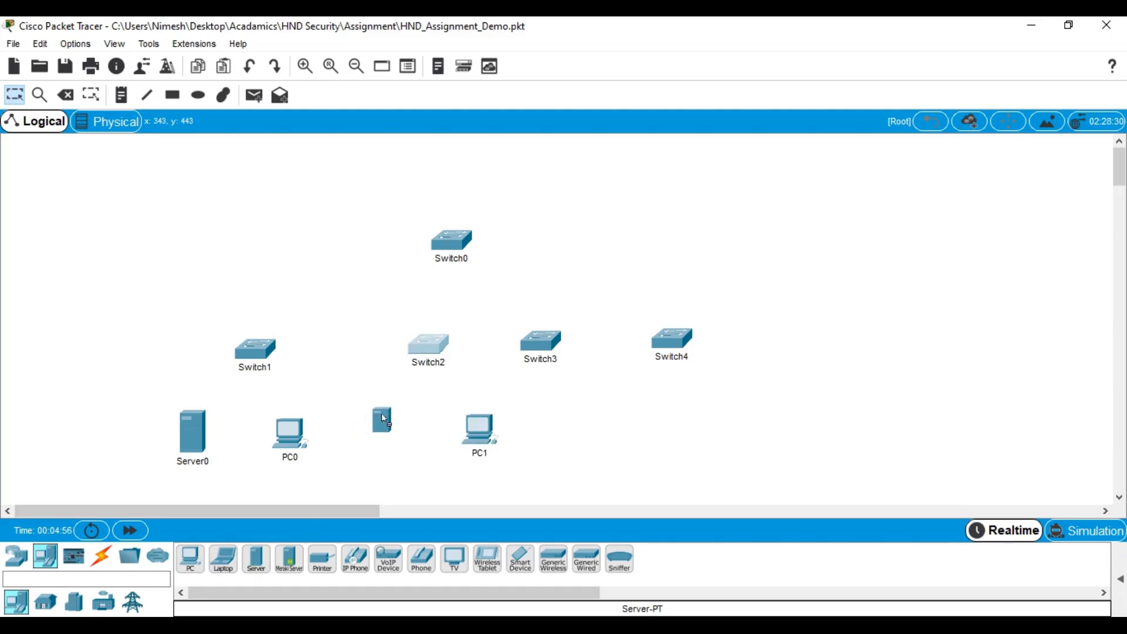
{"action": "left_click", "coordinate": [385, 419]}
{"action": "left_click_drag", "start_coordinate": [481, 424], "coordinate": [478, 410]}
Step: Spread Switch3 and Switch4 further apart from Switch2, and place a PC and a server below Switch3
{"action": "left_click_drag", "start_coordinate": [549, 347], "coordinate": [760, 333]}
{"action": "left_click_drag", "start_coordinate": [616, 338], "coordinate": [632, 337]}
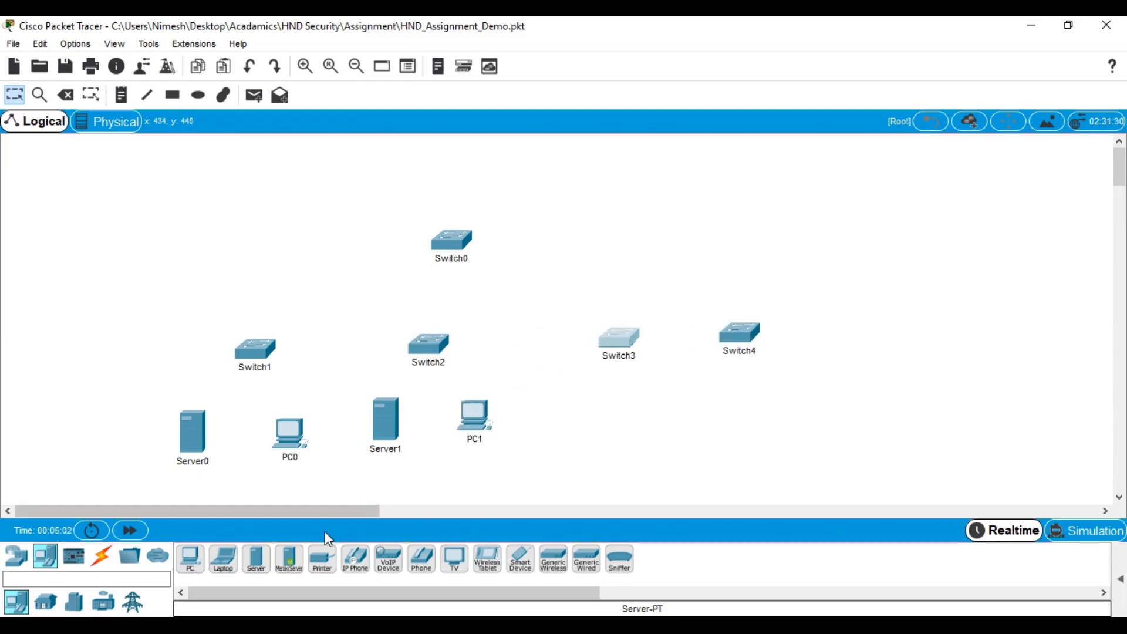
{"action": "left_click", "coordinate": [190, 559]}
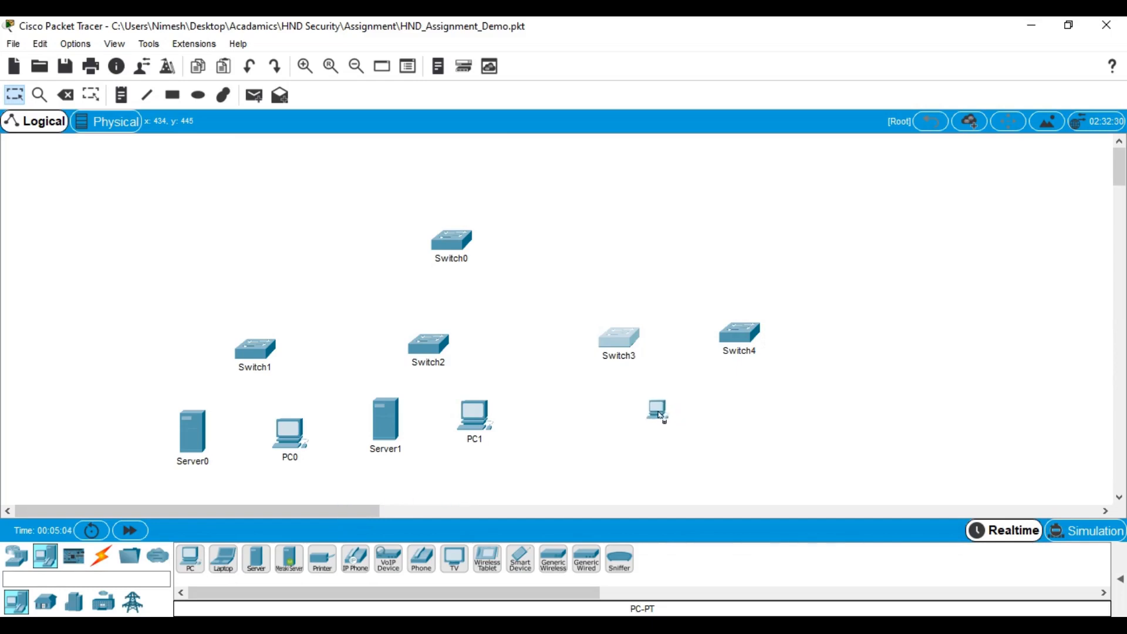
{"action": "left_click", "coordinate": [660, 416]}
{"action": "left_click", "coordinate": [264, 555]}
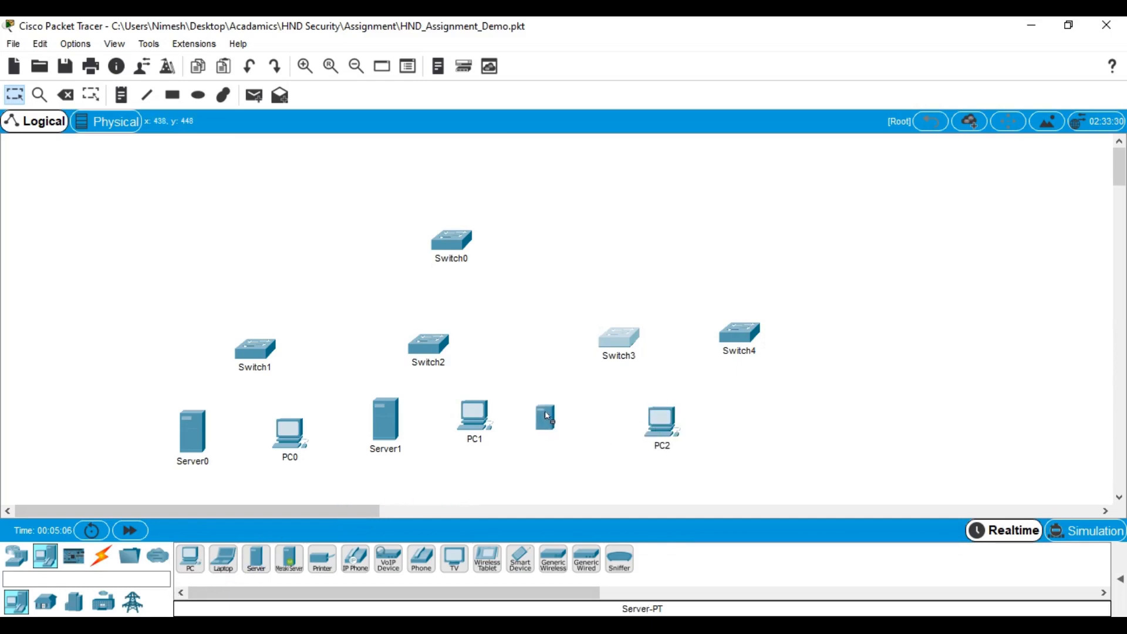
{"action": "left_click", "coordinate": [561, 405]}
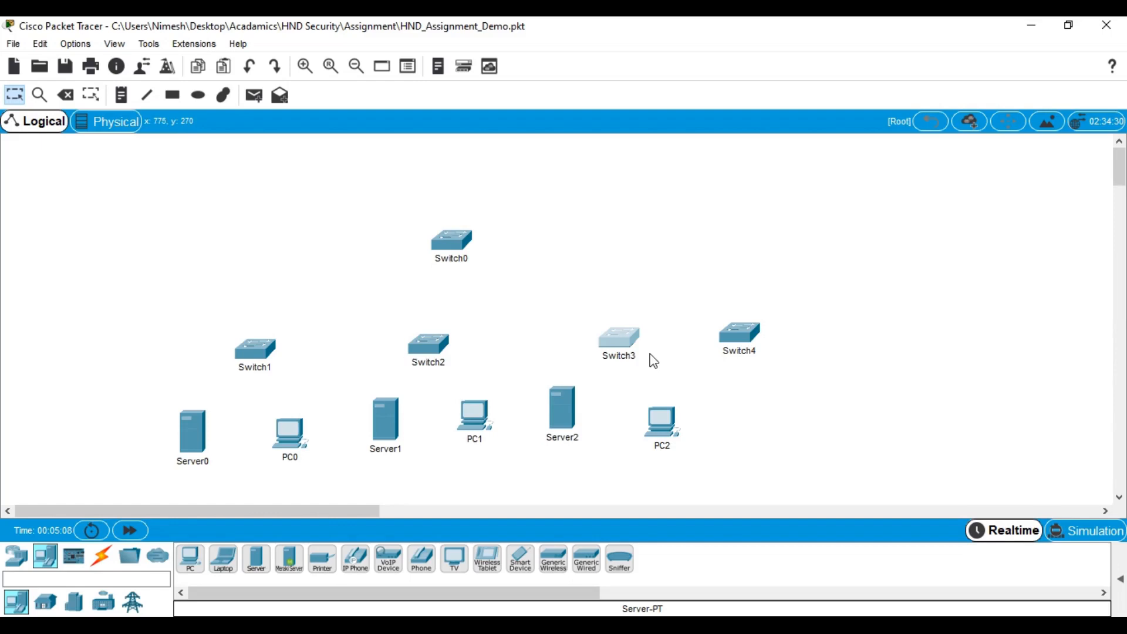
Step: Move Switch4 further away from Switch3 and place a PC and a server below it
{"action": "left_click_drag", "start_coordinate": [741, 340], "coordinate": [807, 338]}
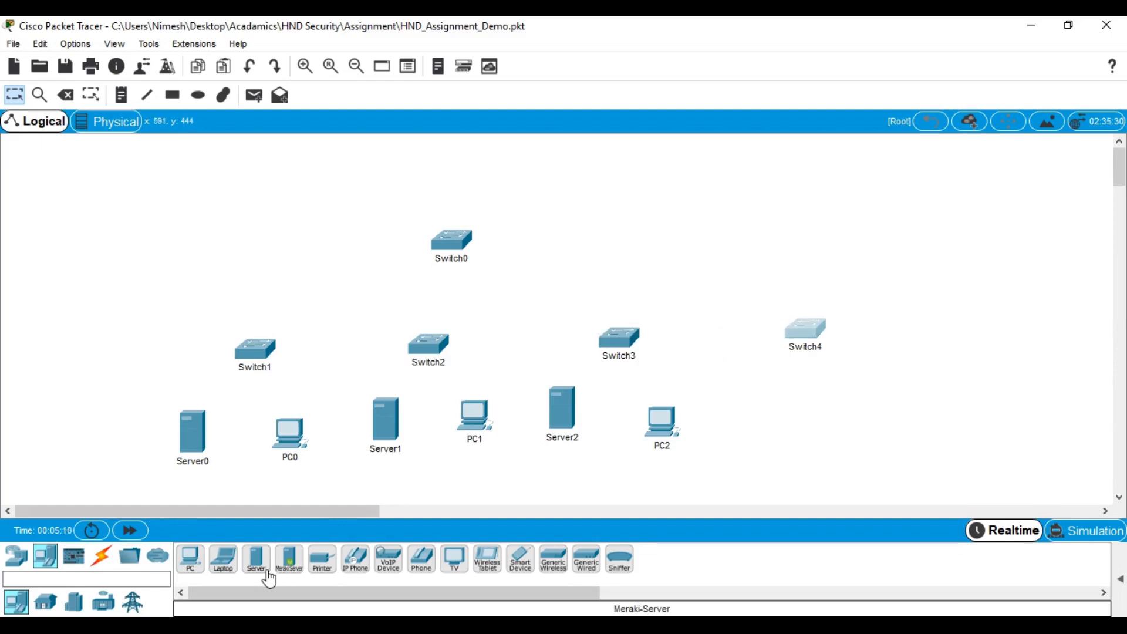
{"action": "left_click", "coordinate": [190, 559]}
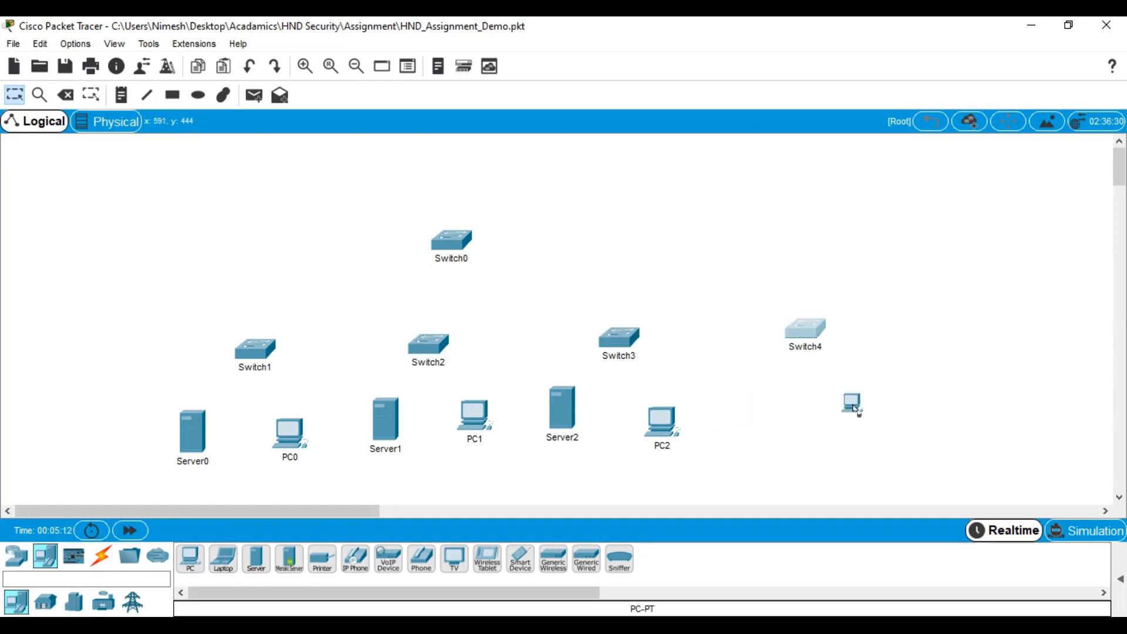
{"action": "left_click", "coordinate": [859, 411]}
{"action": "left_click", "coordinate": [254, 563]}
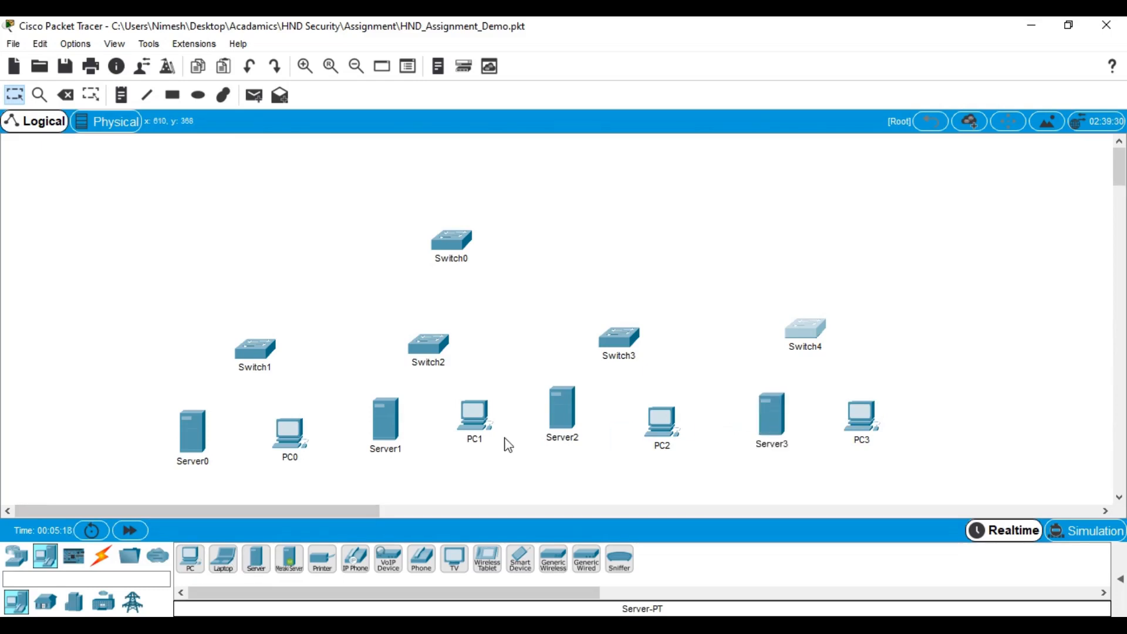
Step: Connect Switch1 FastEthernet0/1 to Switch0 FastEthernet0/1 with a copper cross-over cable
{"action": "left_click", "coordinate": [103, 559]}
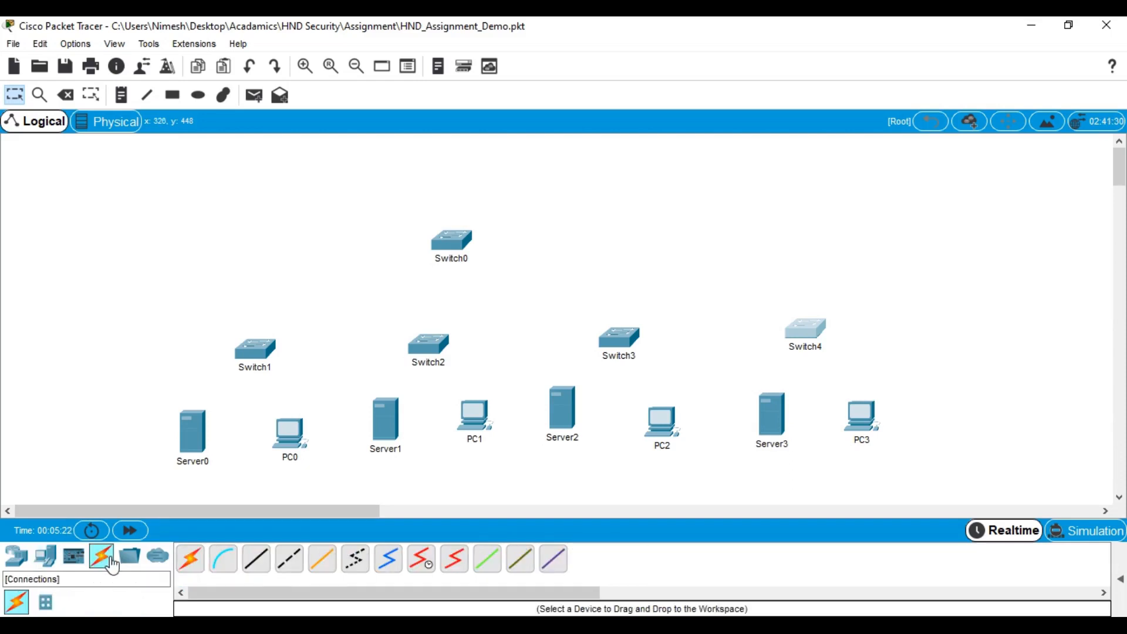
{"action": "left_click", "coordinate": [256, 559]}
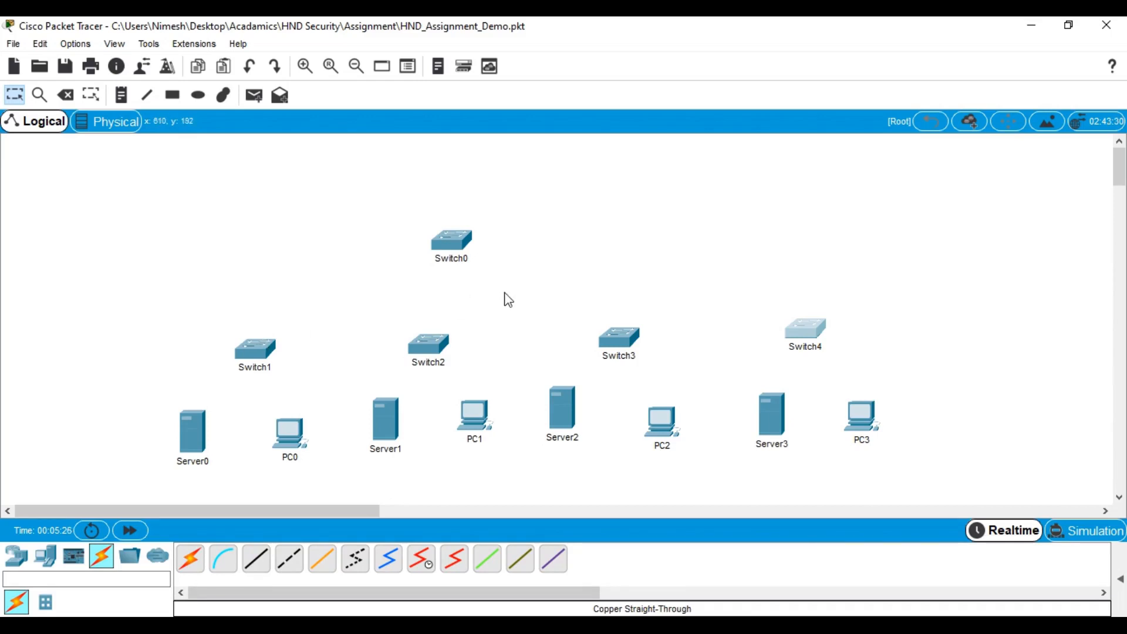
{"action": "left_click", "coordinate": [289, 559]}
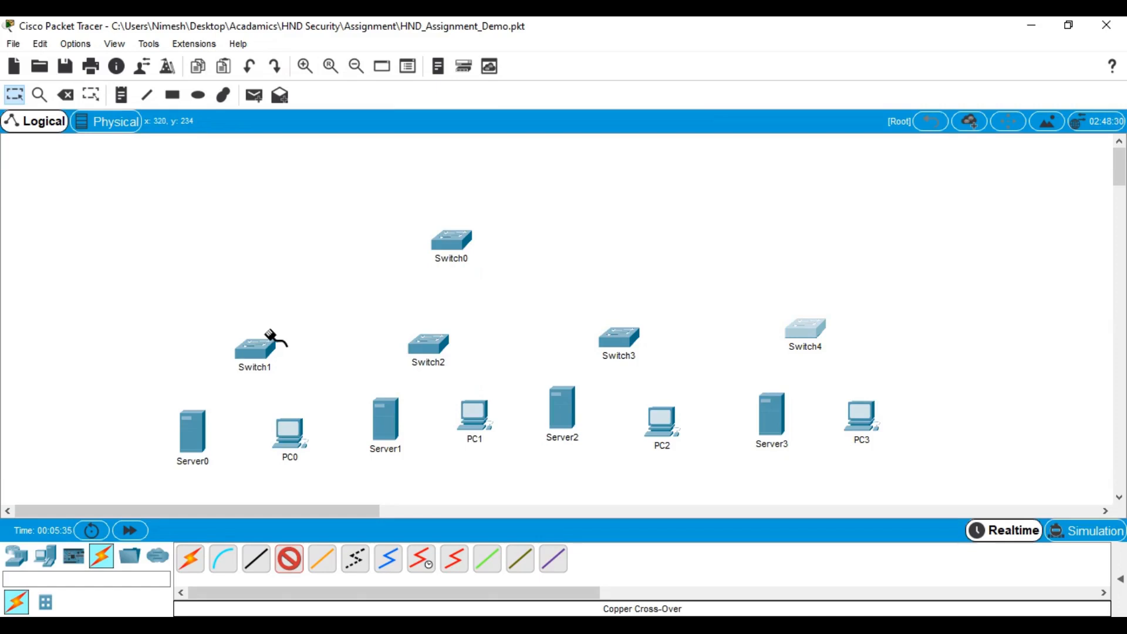
{"action": "left_click", "coordinate": [265, 349]}
{"action": "left_click", "coordinate": [340, 52]}
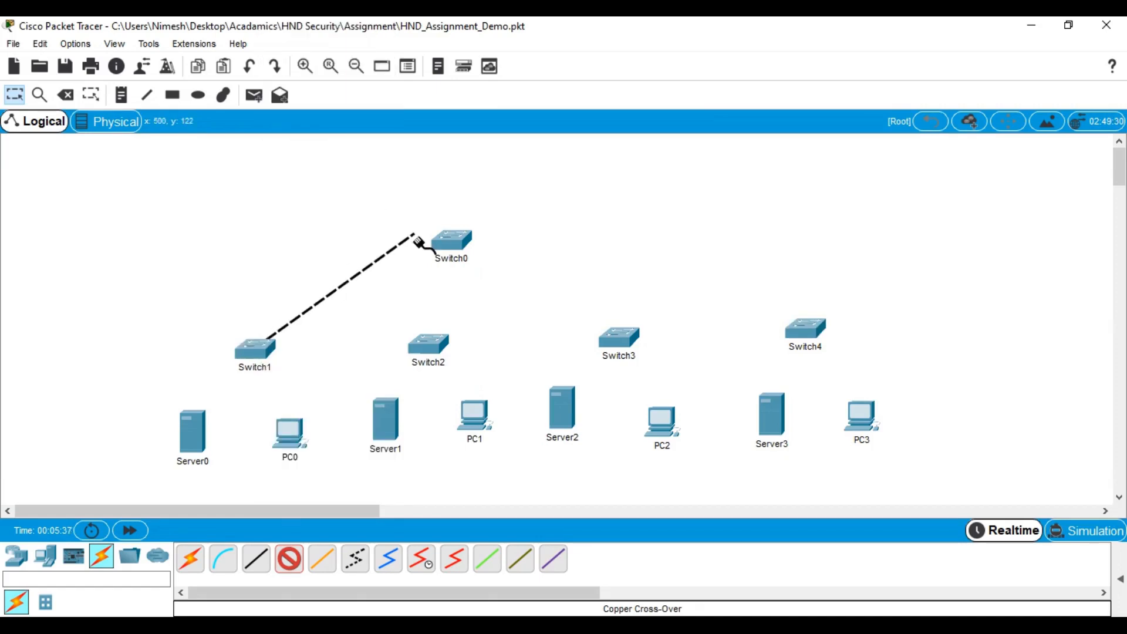
{"action": "left_click", "coordinate": [448, 247]}
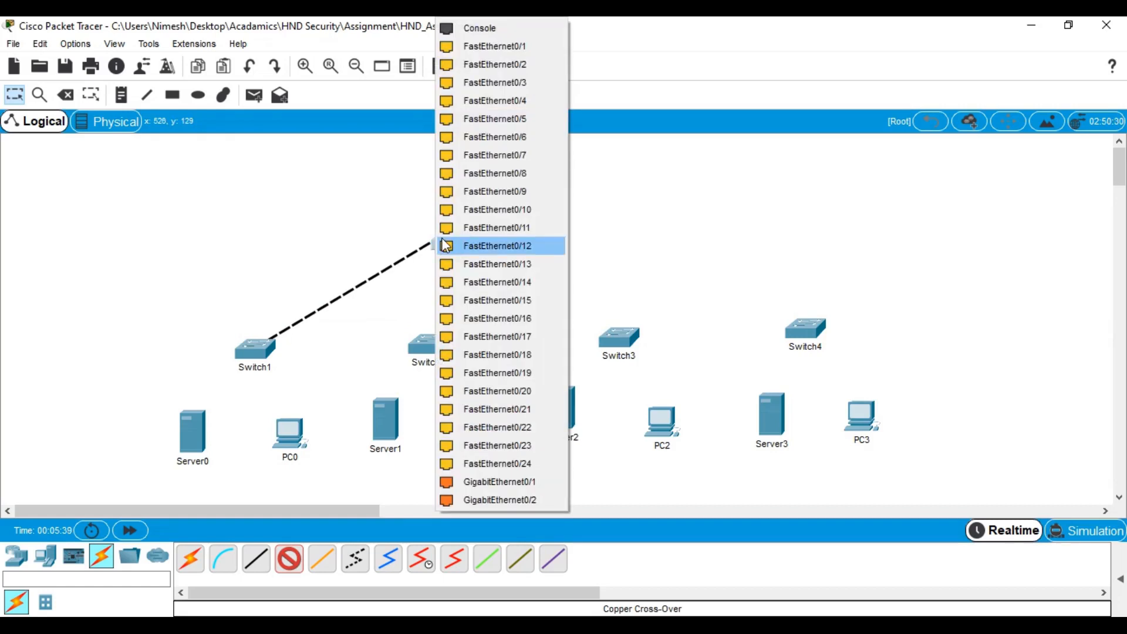
{"action": "left_click", "coordinate": [500, 52]}
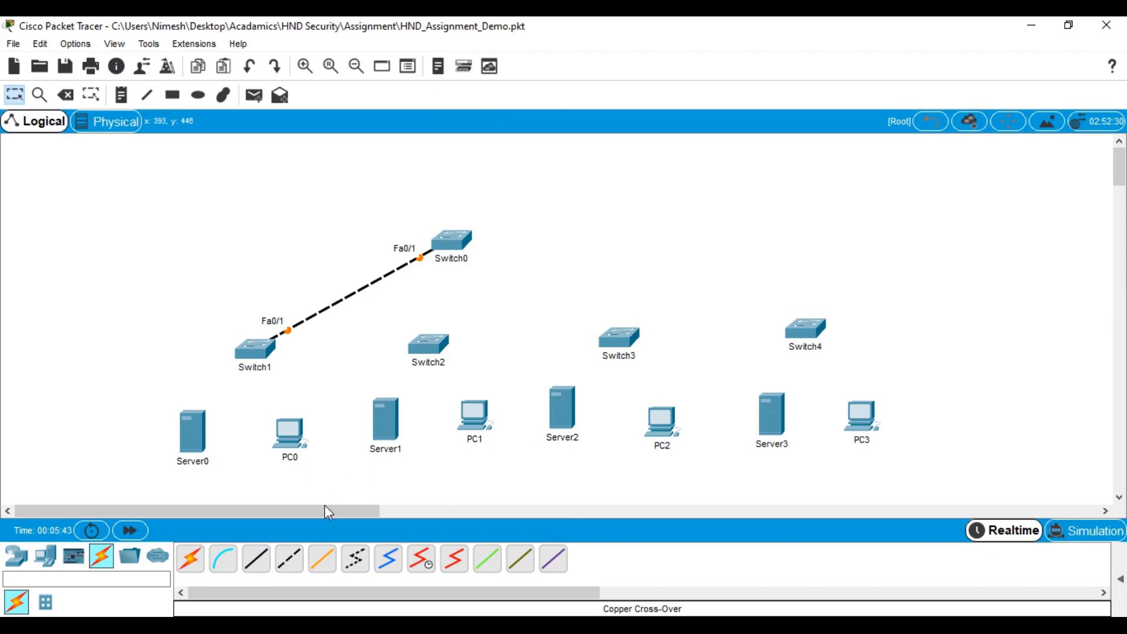
Step: Connect Switch2 FastEthernet0/1 to Switch0 FastEthernet0/2 with a copper cross-over cable
{"action": "left_click", "coordinate": [289, 560]}
{"action": "left_click", "coordinate": [431, 340]}
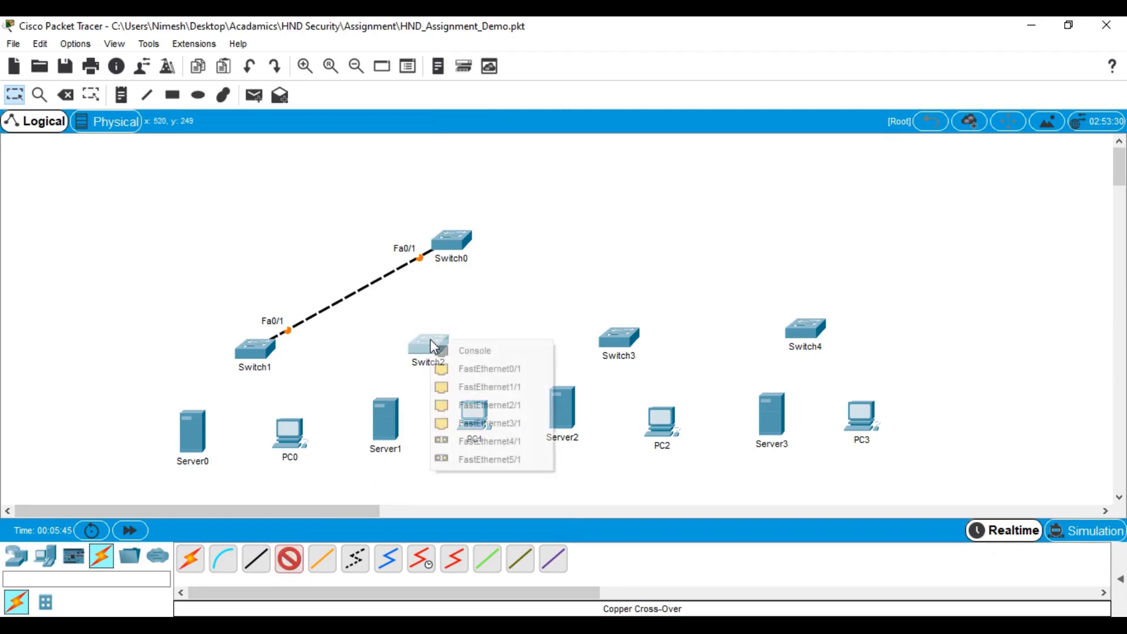
{"action": "left_click", "coordinate": [484, 388]}
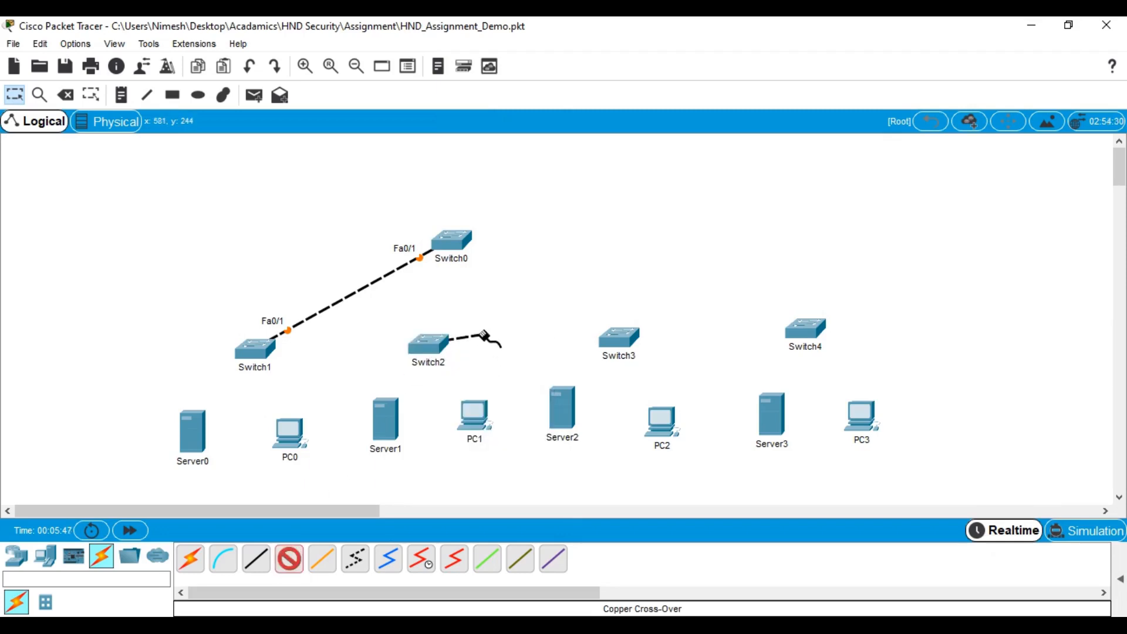
{"action": "left_click", "coordinate": [456, 246]}
{"action": "left_click", "coordinate": [515, 47]}
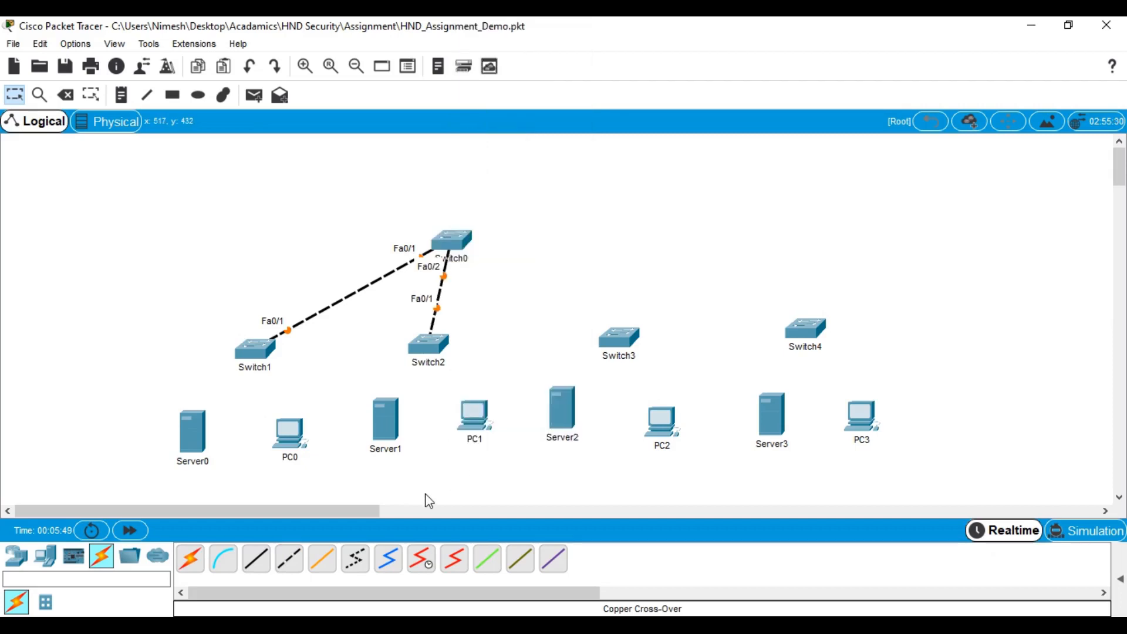
Step: Connect Switch3 FastEthernet0/1 to Switch0 FastEthernet0/3 with a copper cross-over cable
{"action": "left_click", "coordinate": [289, 561]}
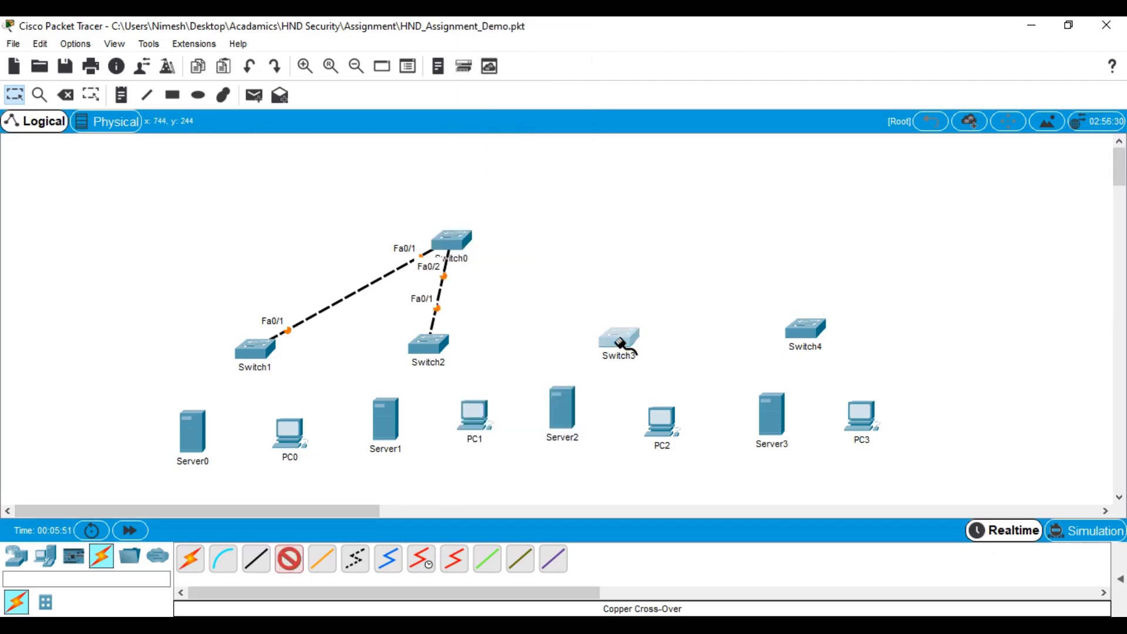
{"action": "left_click", "coordinate": [620, 339]}
{"action": "left_click", "coordinate": [709, 47]}
{"action": "left_click", "coordinate": [459, 240]}
{"action": "left_click", "coordinate": [532, 46]}
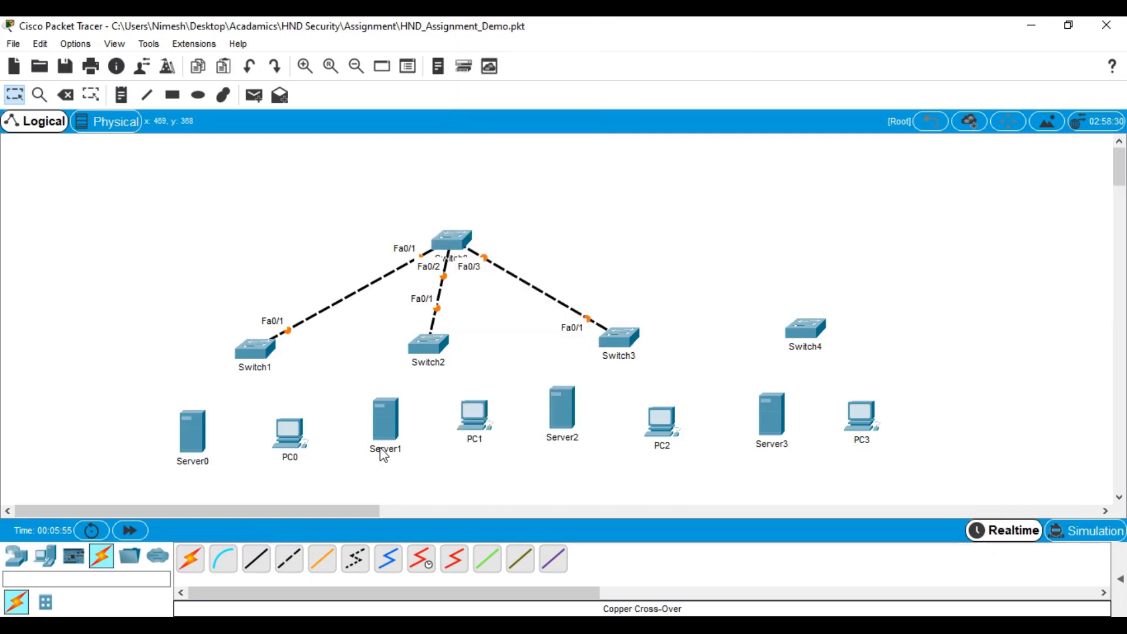
Step: Connect Switch4 FastEthernet0/1 to Switch0 FastEthernet0/4 with a copper cross-over cable, and centre Switch0 above the row of switches
{"action": "left_click", "coordinate": [289, 560]}
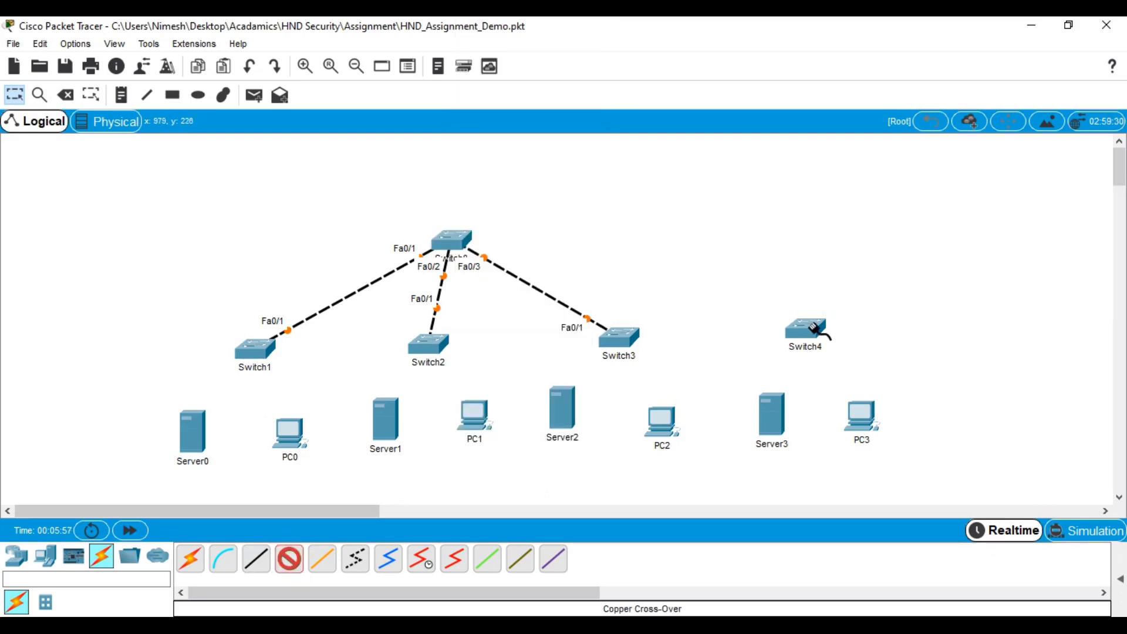
{"action": "left_click", "coordinate": [810, 327]}
{"action": "left_click", "coordinate": [865, 47]}
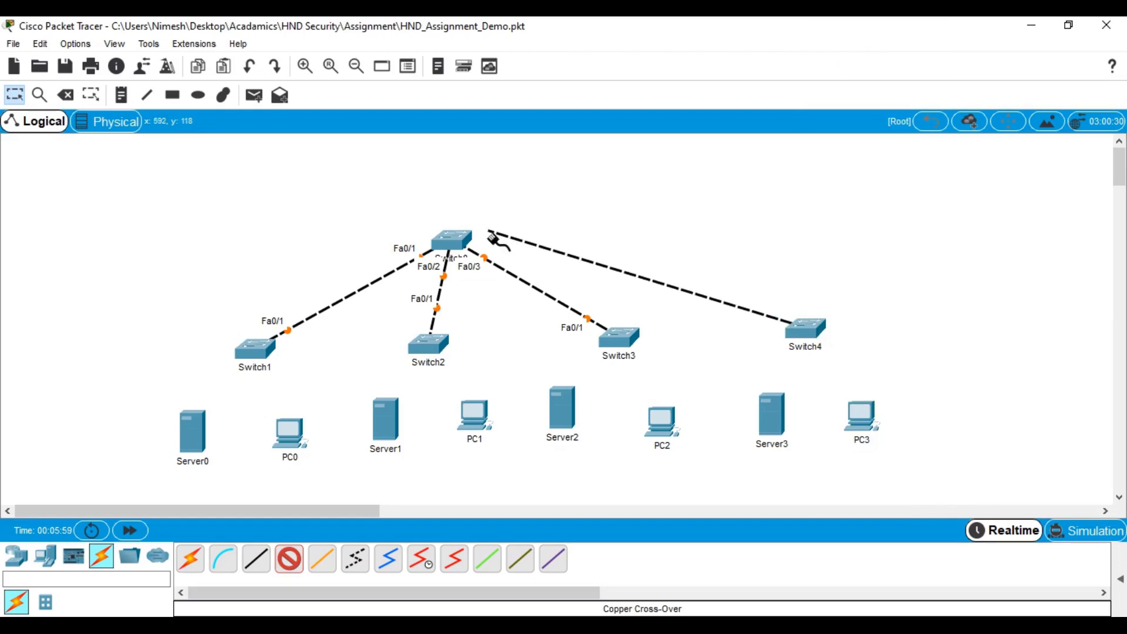
{"action": "left_click", "coordinate": [467, 241]}
{"action": "left_click", "coordinate": [545, 58]}
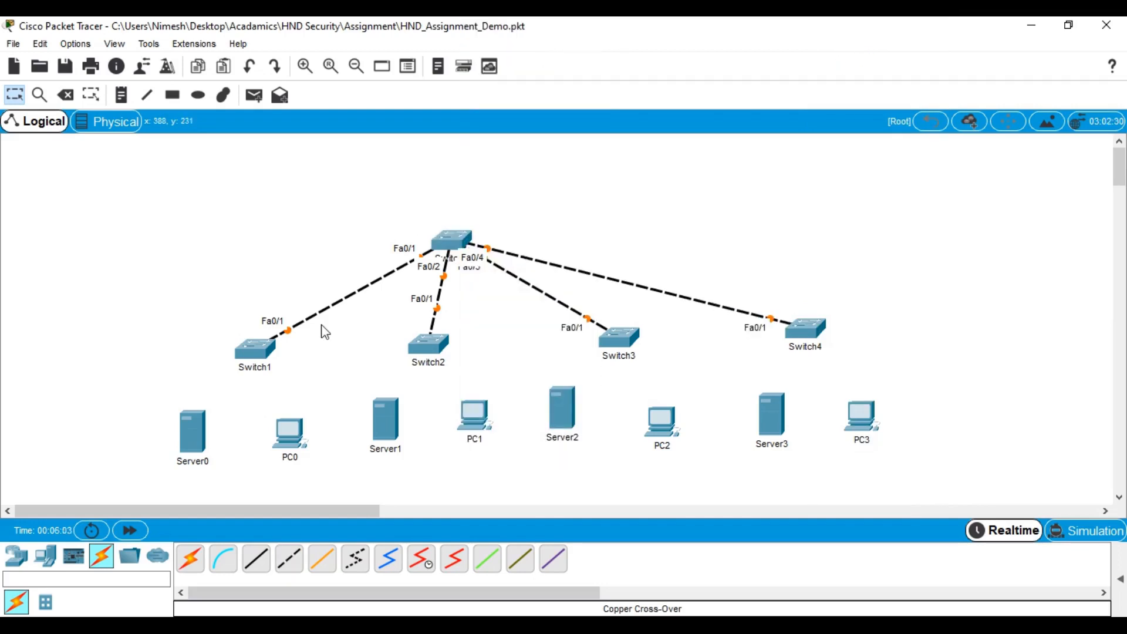
{"action": "left_click_drag", "start_coordinate": [457, 238], "coordinate": [512, 236]}
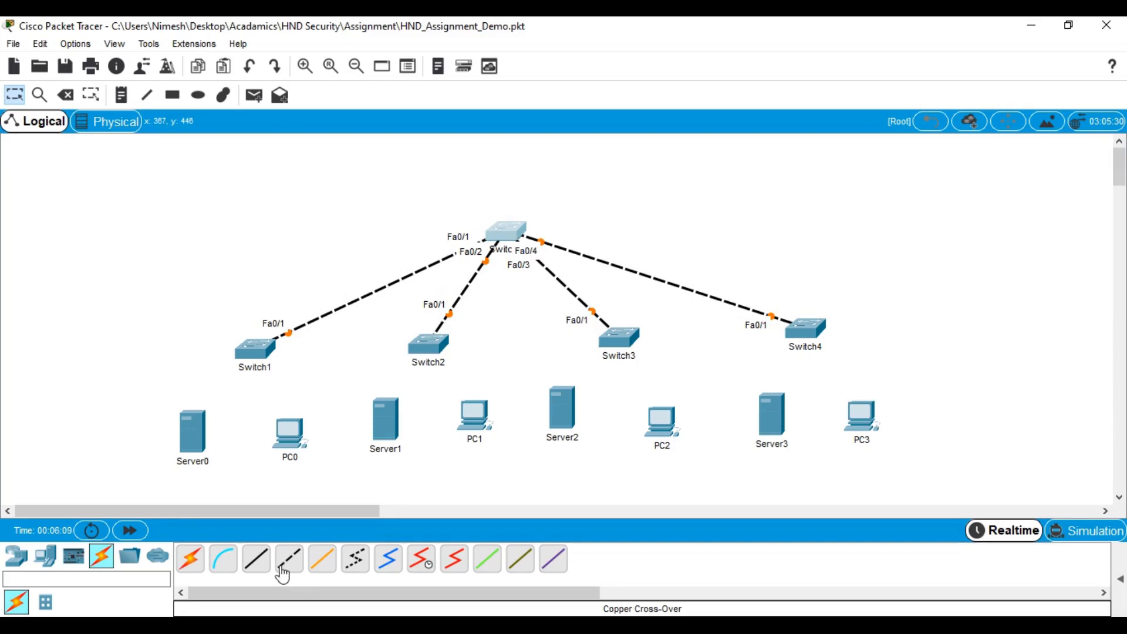
Step: Connect Switch1 FastEthernet0/2 to PC0 FastEthernet0 with a copper straight-through cable
{"action": "left_click", "coordinate": [262, 571]}
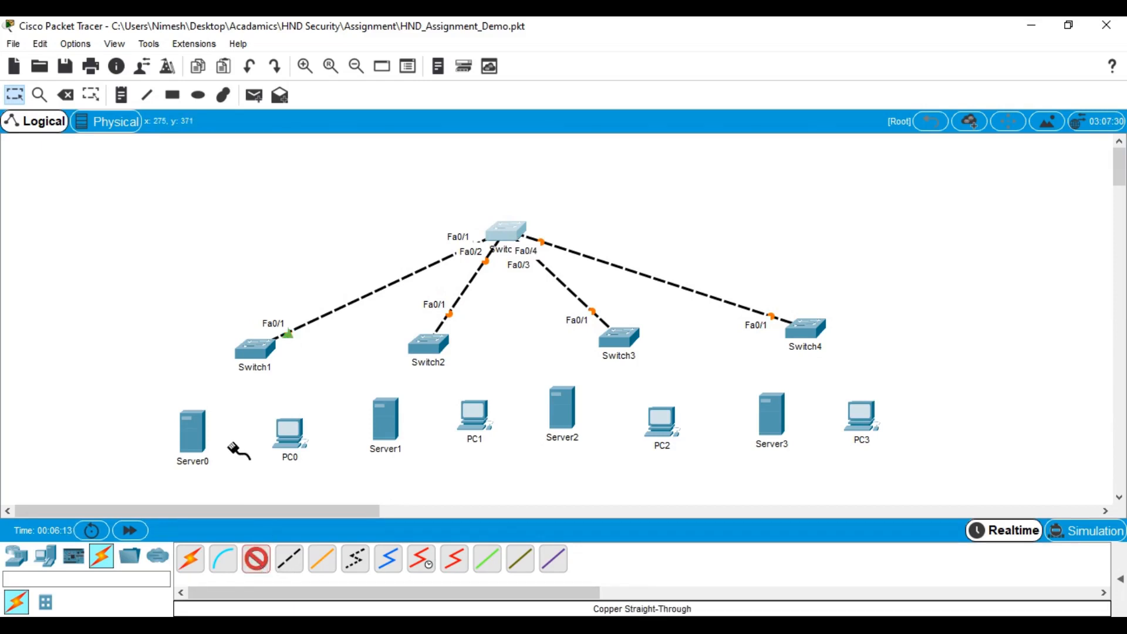
{"action": "left_click", "coordinate": [297, 573]}
{"action": "left_click", "coordinate": [259, 354]}
{"action": "left_click", "coordinate": [330, 67]}
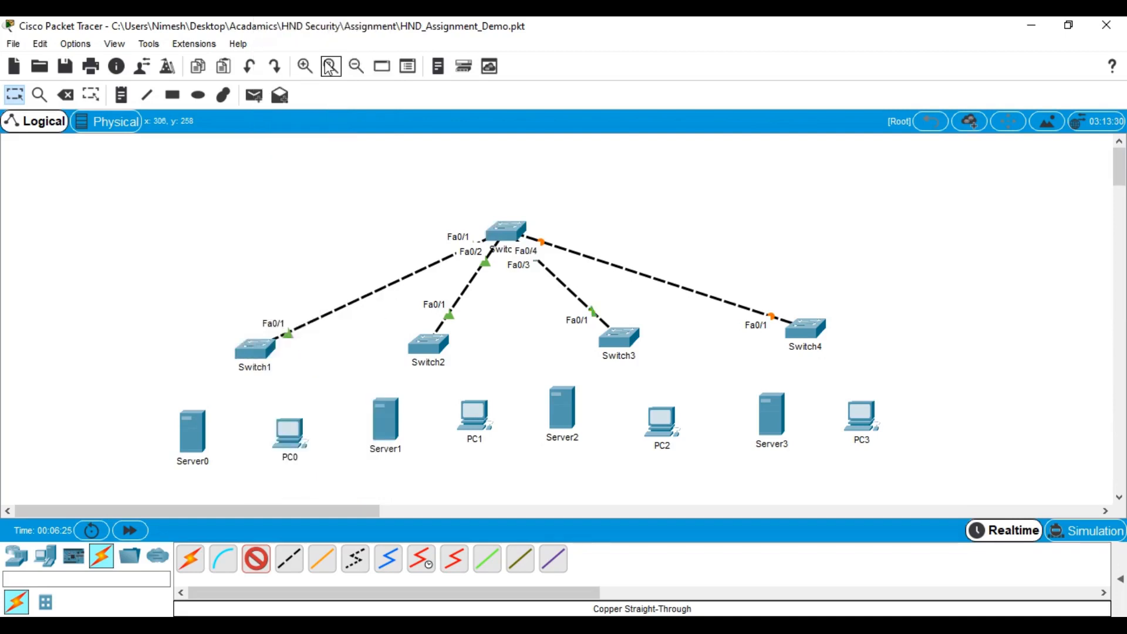
{"action": "left_click", "coordinate": [291, 430]}
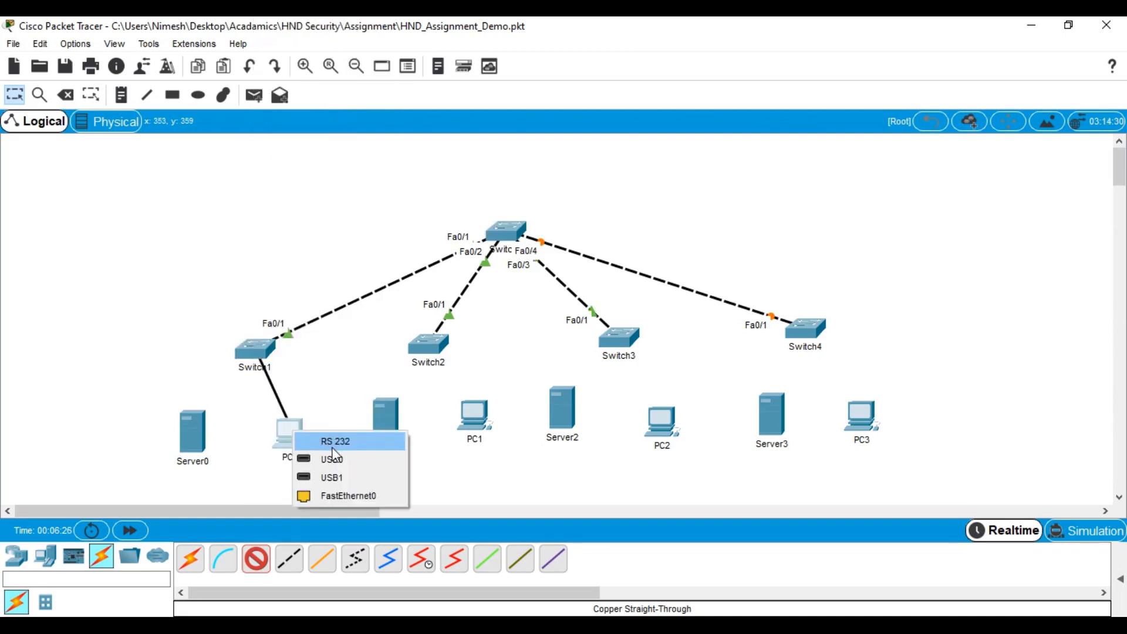
{"action": "left_click", "coordinate": [339, 497]}
Step: Connect Switch1 FastEthernet0/3 to Server0 FastEthernet0 with a copper straight-through cable
{"action": "left_click", "coordinate": [256, 558]}
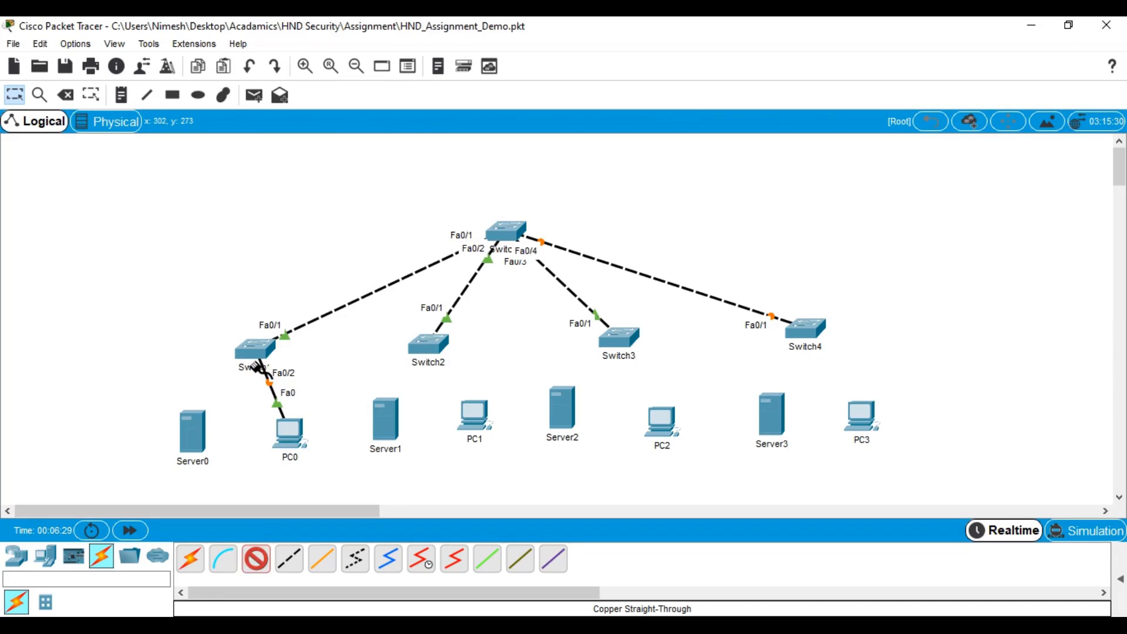
{"action": "left_click", "coordinate": [255, 352]}
{"action": "left_click", "coordinate": [303, 46]}
{"action": "left_click", "coordinate": [194, 430]}
{"action": "left_click", "coordinate": [246, 440]}
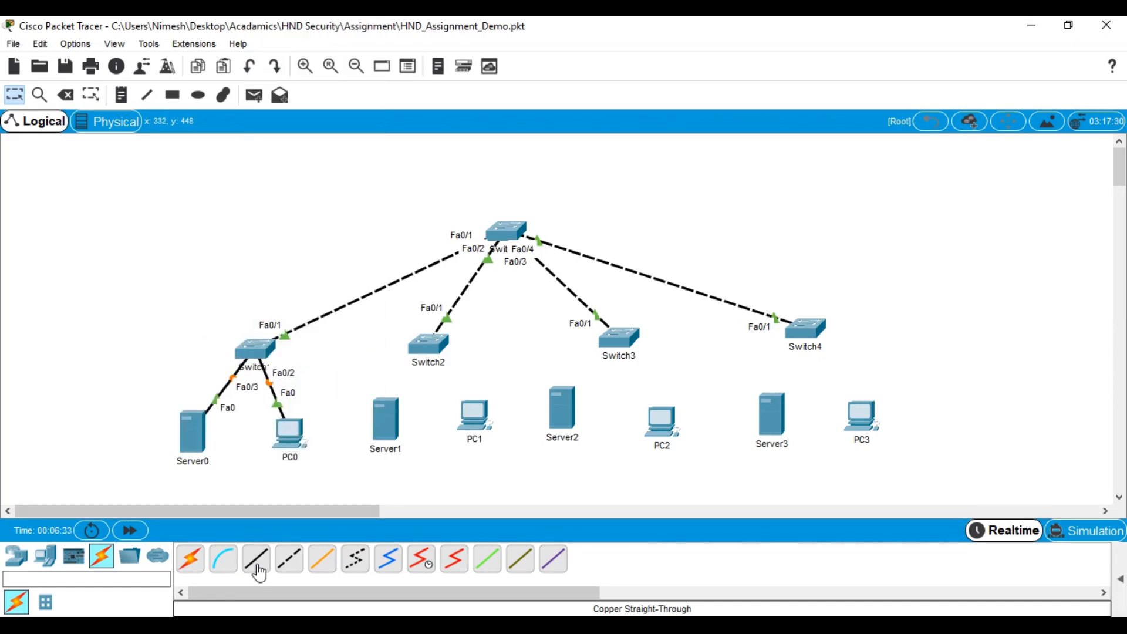
Step: Connect PC1 FastEthernet0 to Switch2 FastEthernet1/1 with a copper straight-through cable
{"action": "left_click", "coordinate": [256, 559]}
{"action": "left_click", "coordinate": [438, 347]}
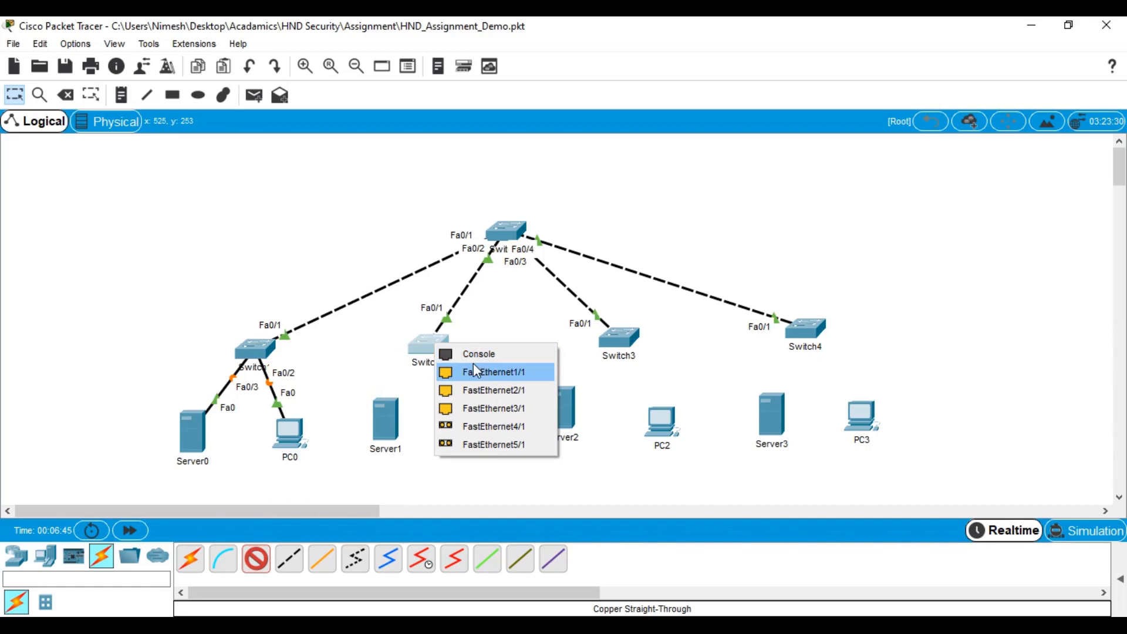
{"action": "left_click", "coordinate": [336, 379]}
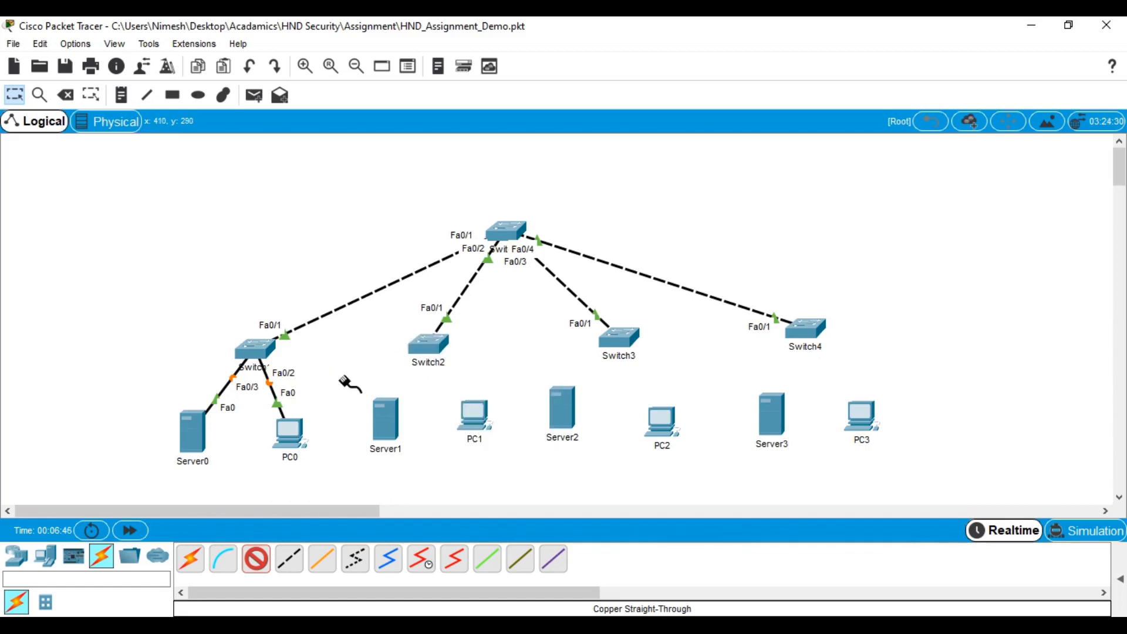
{"action": "left_click", "coordinate": [473, 411]}
{"action": "left_click", "coordinate": [529, 485]}
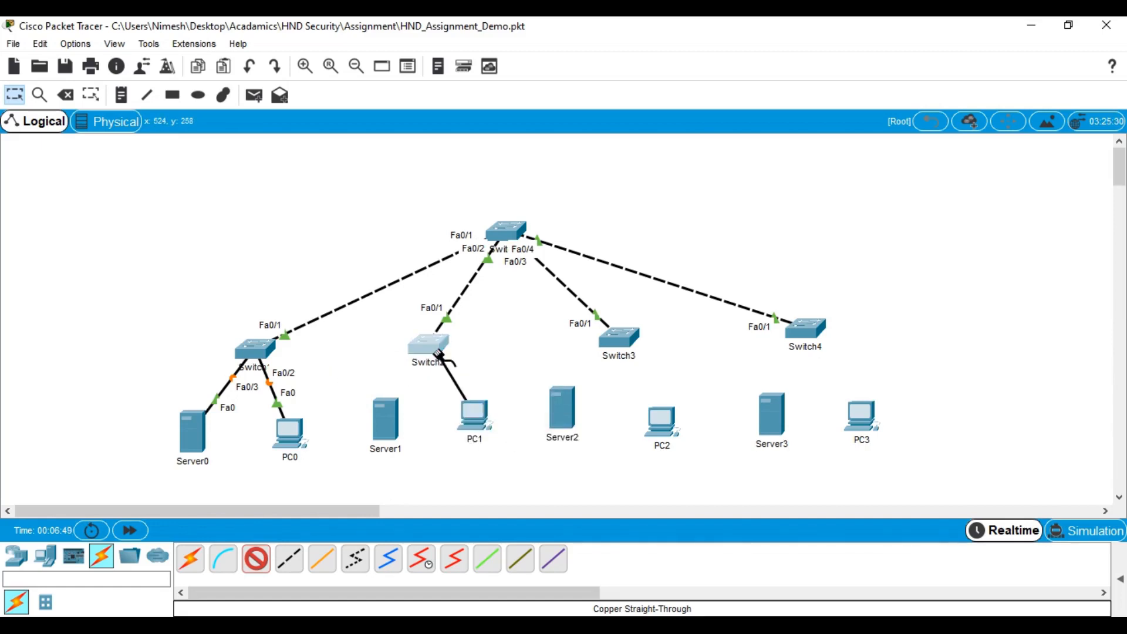
{"action": "left_click", "coordinate": [438, 352]}
{"action": "left_click", "coordinate": [491, 380]}
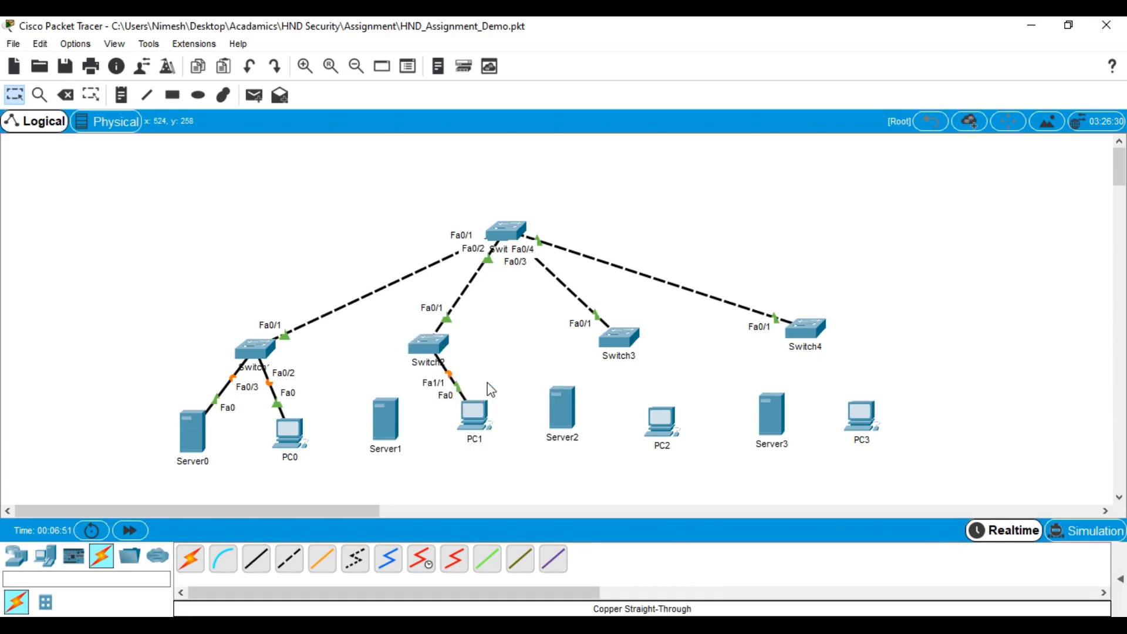
Step: Connect Server1 FastEthernet0 to Switch2 FastEthernet2/1 with a copper straight-through cable
{"action": "left_click", "coordinate": [256, 559]}
{"action": "left_click", "coordinate": [385, 418]}
{"action": "left_click", "coordinate": [417, 426]}
{"action": "left_click", "coordinate": [434, 350]}
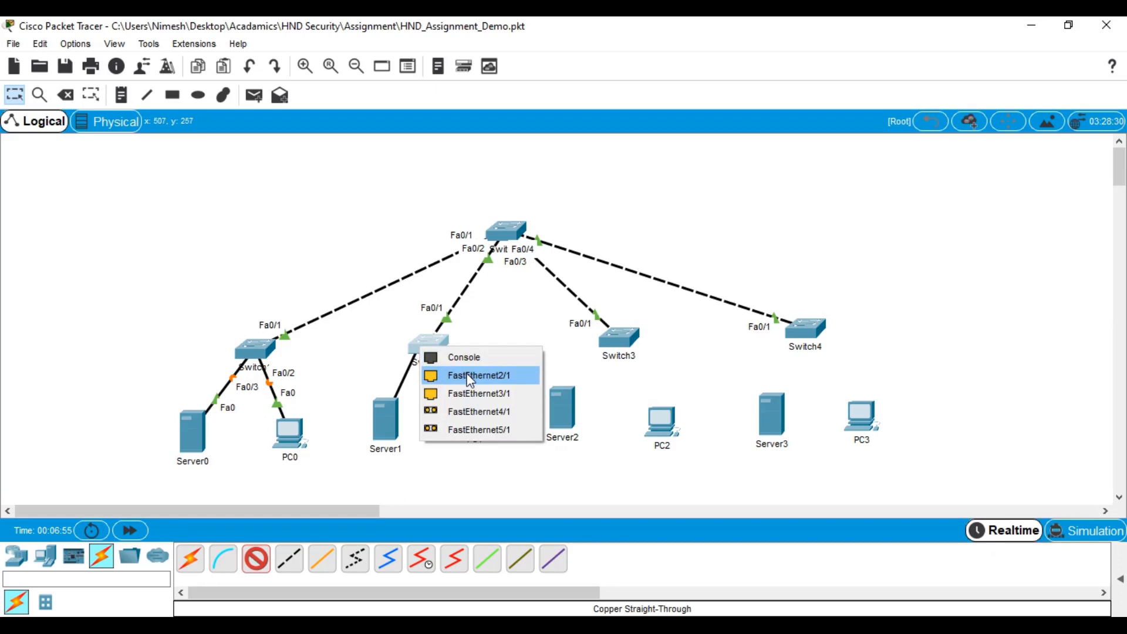
{"action": "left_click", "coordinate": [470, 376]}
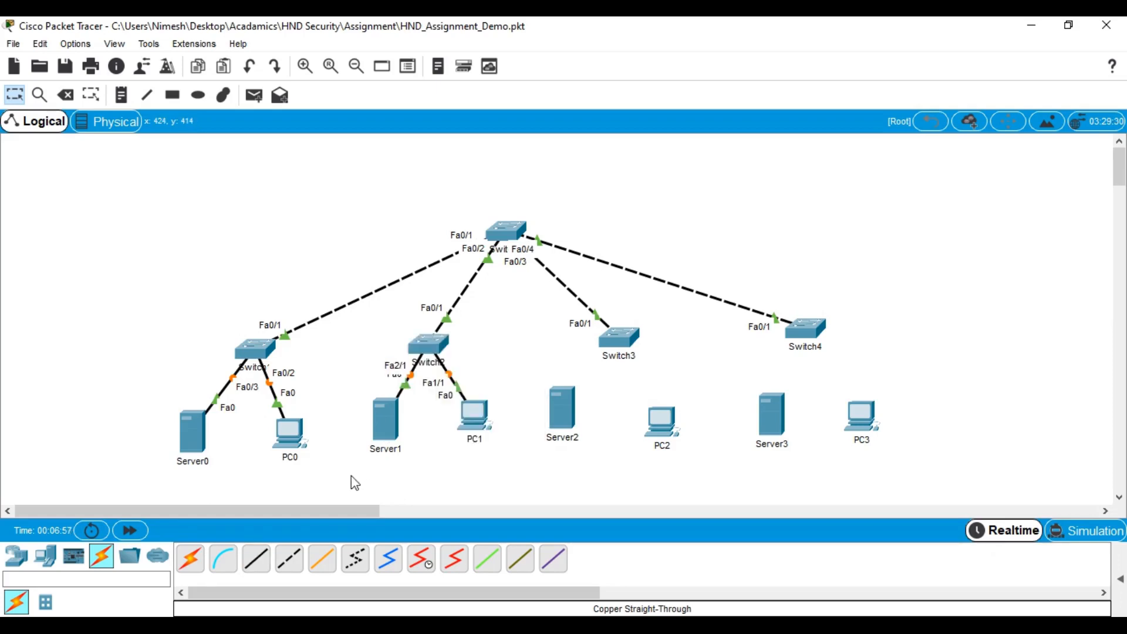
Step: Connect PC2 FastEthernet0 to Switch3 FastEthernet0/2 with a copper straight-through cable
{"action": "left_click", "coordinate": [256, 559]}
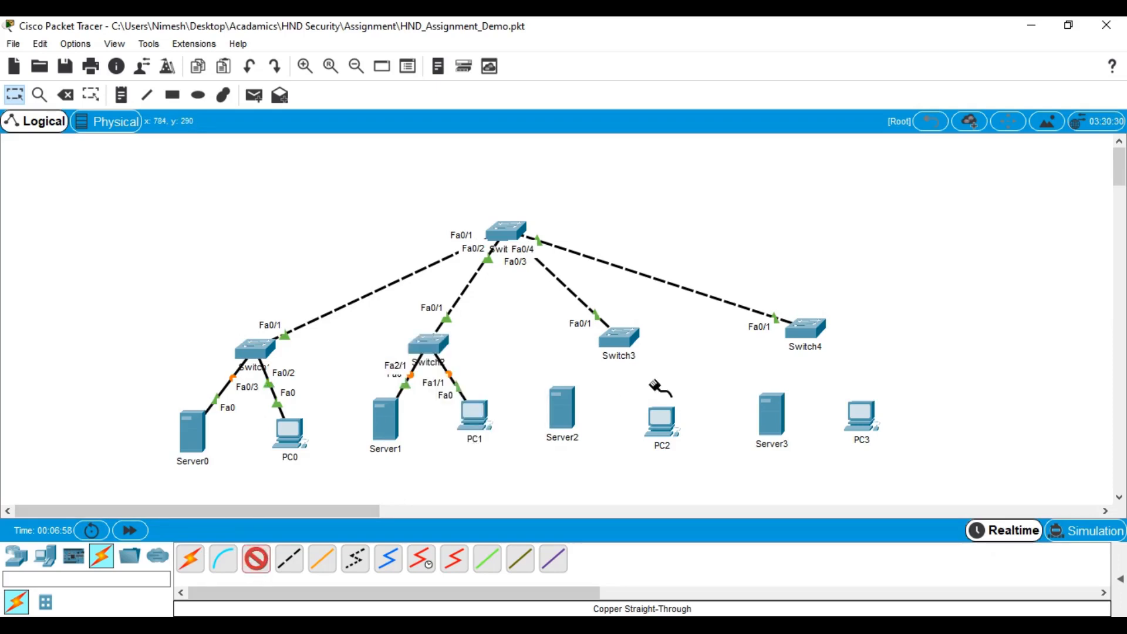
{"action": "left_click", "coordinate": [663, 414]}
{"action": "left_click", "coordinate": [712, 481]}
{"action": "left_click", "coordinate": [633, 345]}
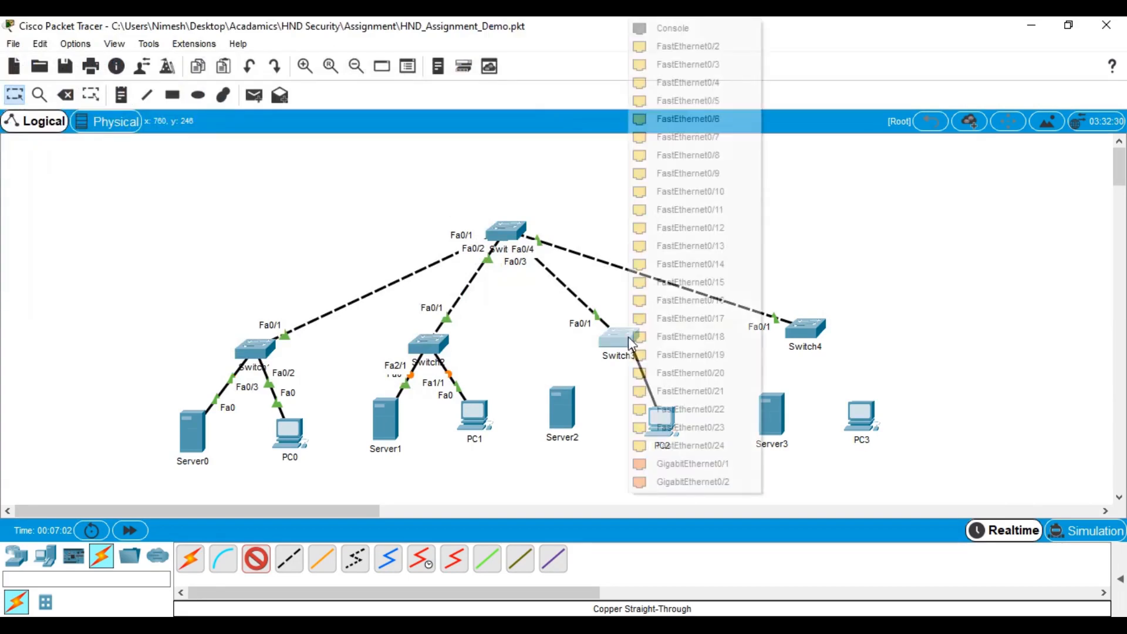
{"action": "left_click", "coordinate": [707, 54]}
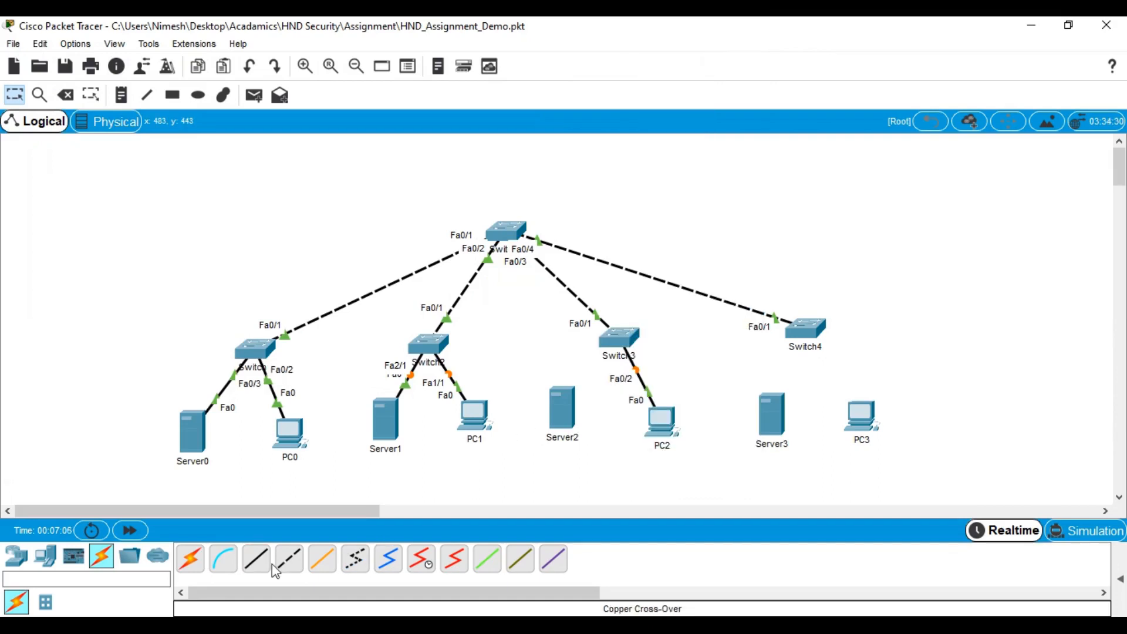
Step: Connect Server2 FastEthernet0 to Switch3 FastEthernet0/3 with a copper straight-through cable
{"action": "left_click", "coordinate": [257, 559]}
{"action": "left_click", "coordinate": [568, 409]}
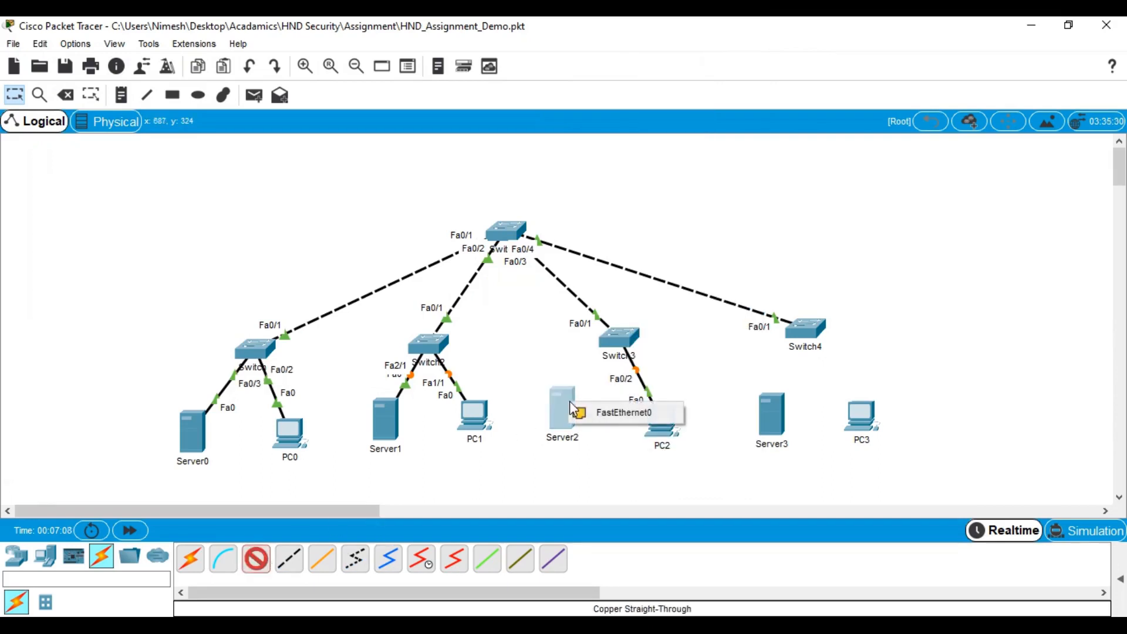
{"action": "left_click", "coordinate": [609, 413]}
{"action": "left_click", "coordinate": [617, 337]}
{"action": "left_click", "coordinate": [707, 54]}
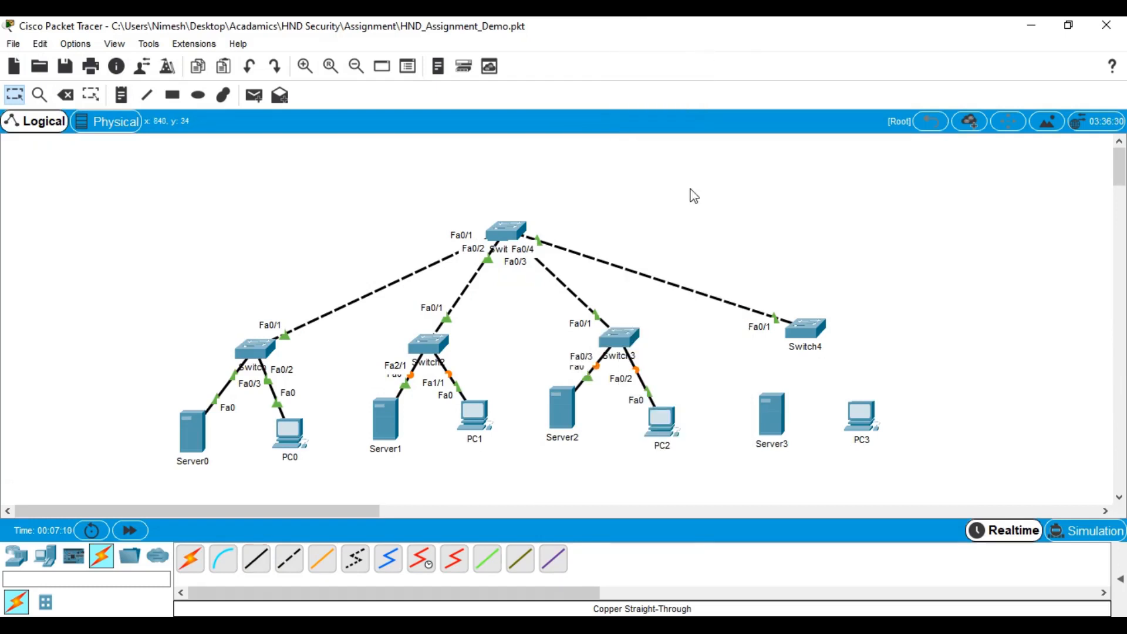
Step: Connect PC3 FastEthernet0 to Switch4 FastEthernet0/2 with a copper straight-through cable
{"action": "left_click", "coordinate": [256, 559]}
{"action": "left_click", "coordinate": [862, 417]}
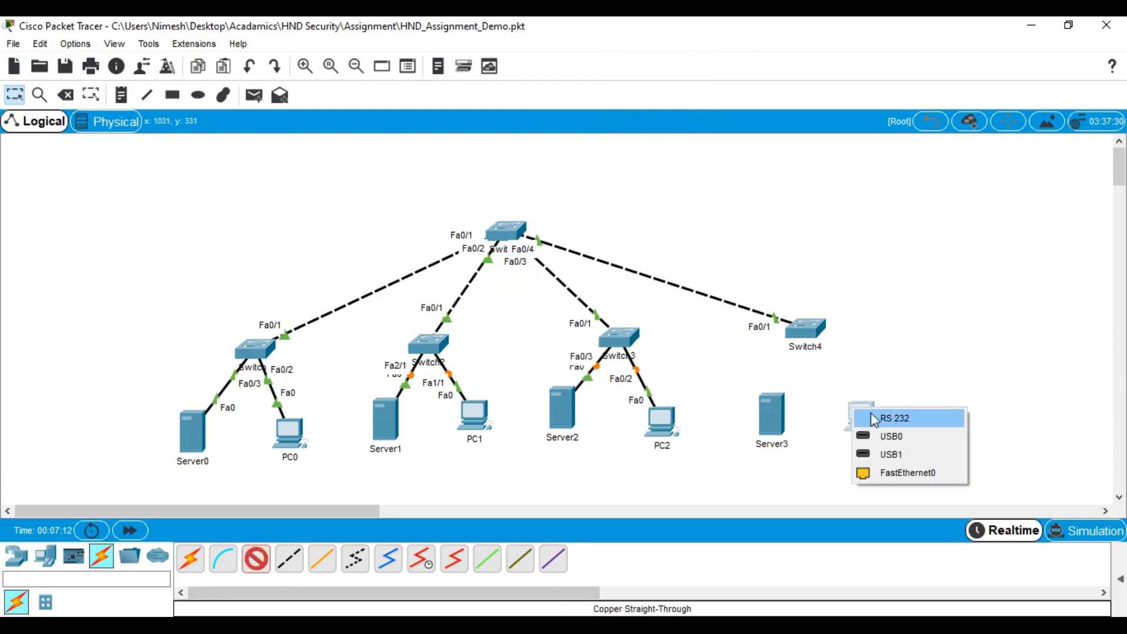
{"action": "left_click", "coordinate": [881, 473]}
{"action": "left_click", "coordinate": [819, 330]}
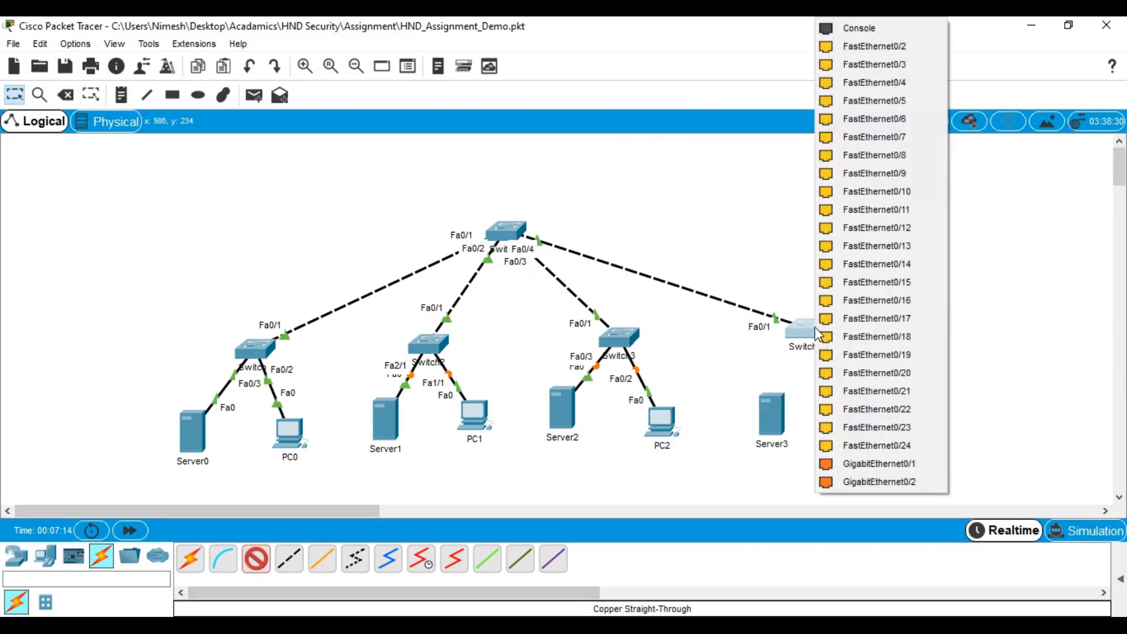
{"action": "left_click", "coordinate": [871, 46]}
Step: Connect Server3 FastEthernet0 to Switch4 FastEthernet0/3 with a copper straight-through cable
{"action": "left_click", "coordinate": [256, 559]}
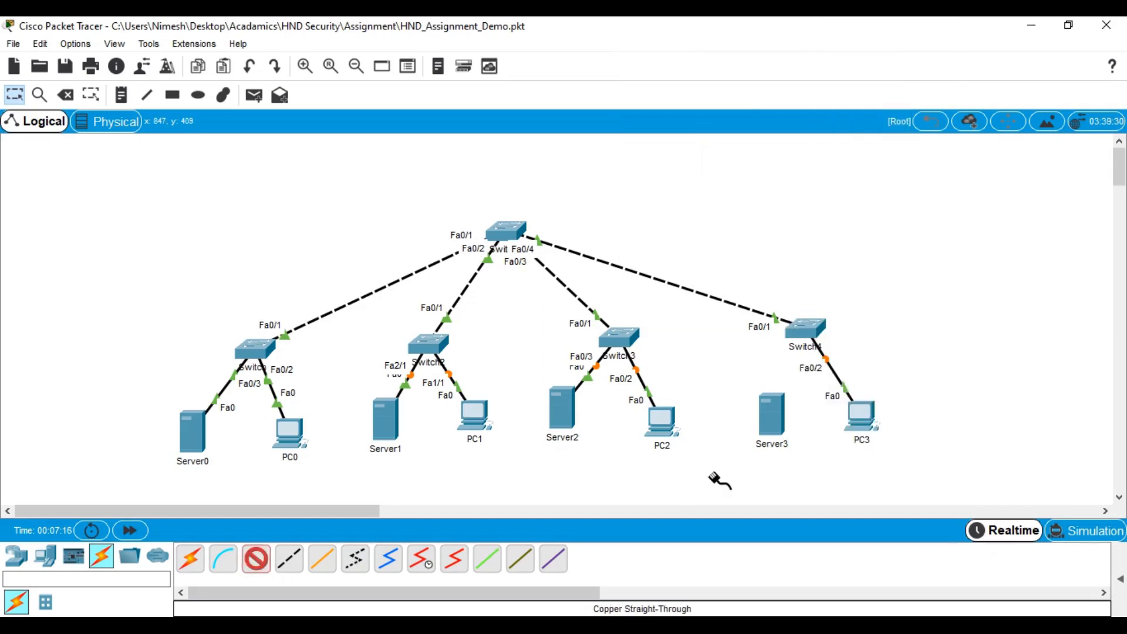
{"action": "left_click", "coordinate": [774, 418]}
{"action": "left_click", "coordinate": [834, 430]}
{"action": "left_click", "coordinate": [811, 332]}
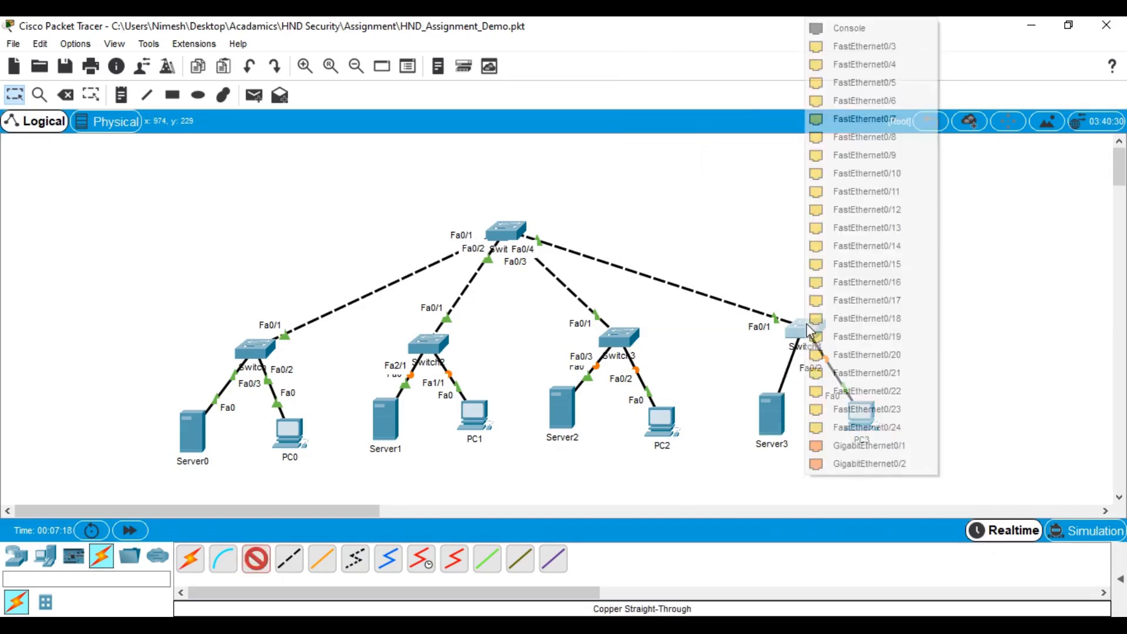
{"action": "left_click", "coordinate": [866, 46]}
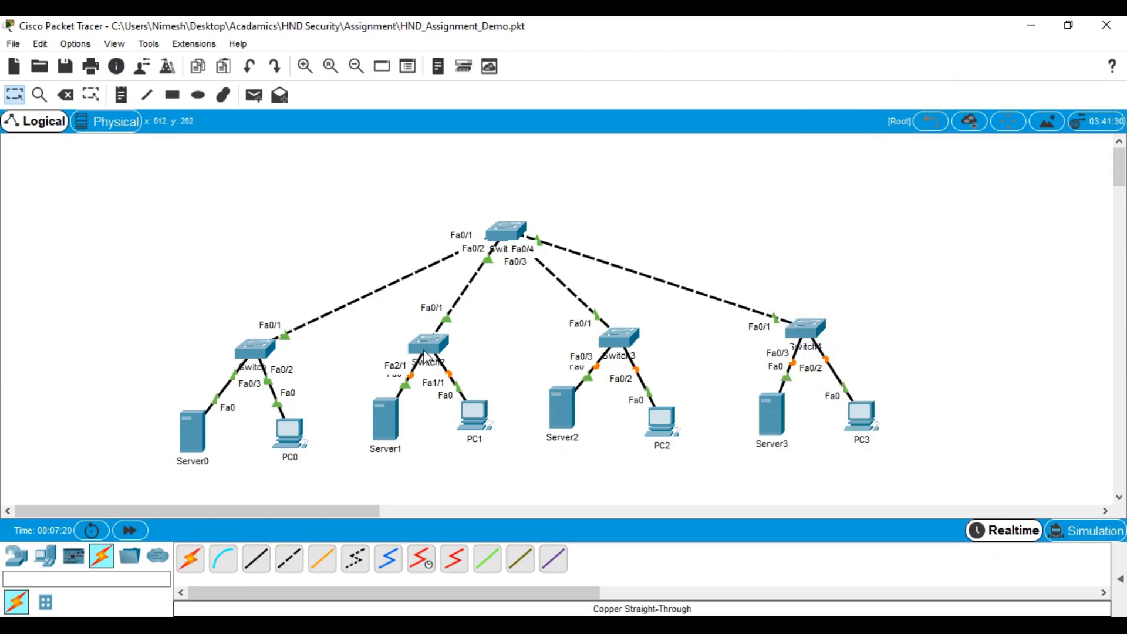
Step: Check Switch2's command line interface, and delete Switch2 together with its links
{"action": "mouse_move", "coordinate": [429, 352]}
{"action": "left_click", "coordinate": [432, 345]}
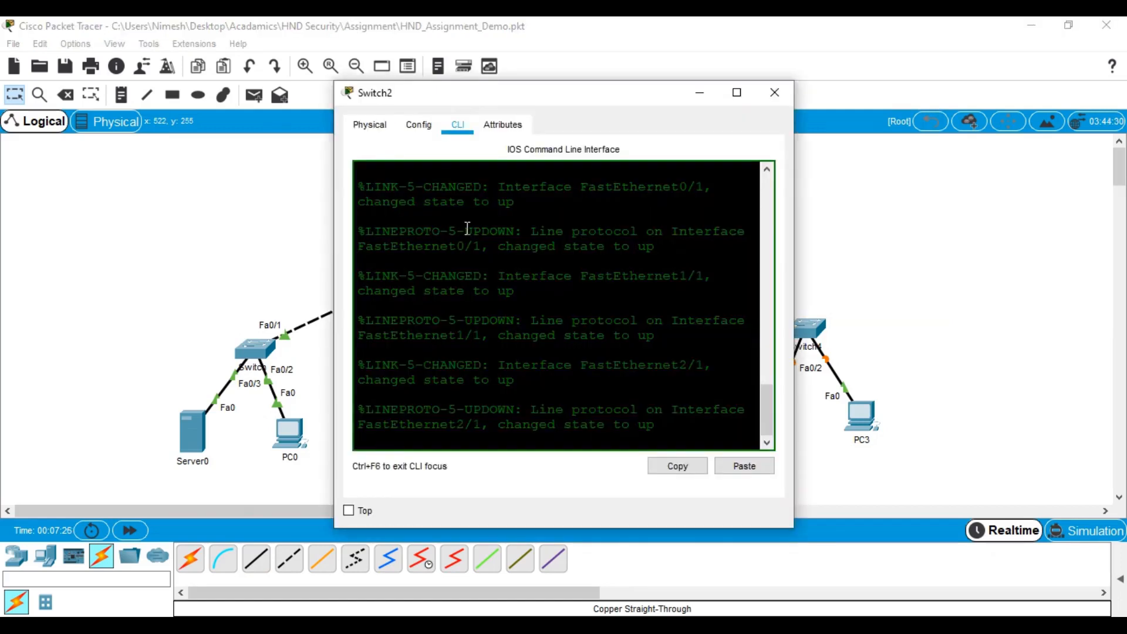
{"action": "left_click", "coordinate": [776, 92]}
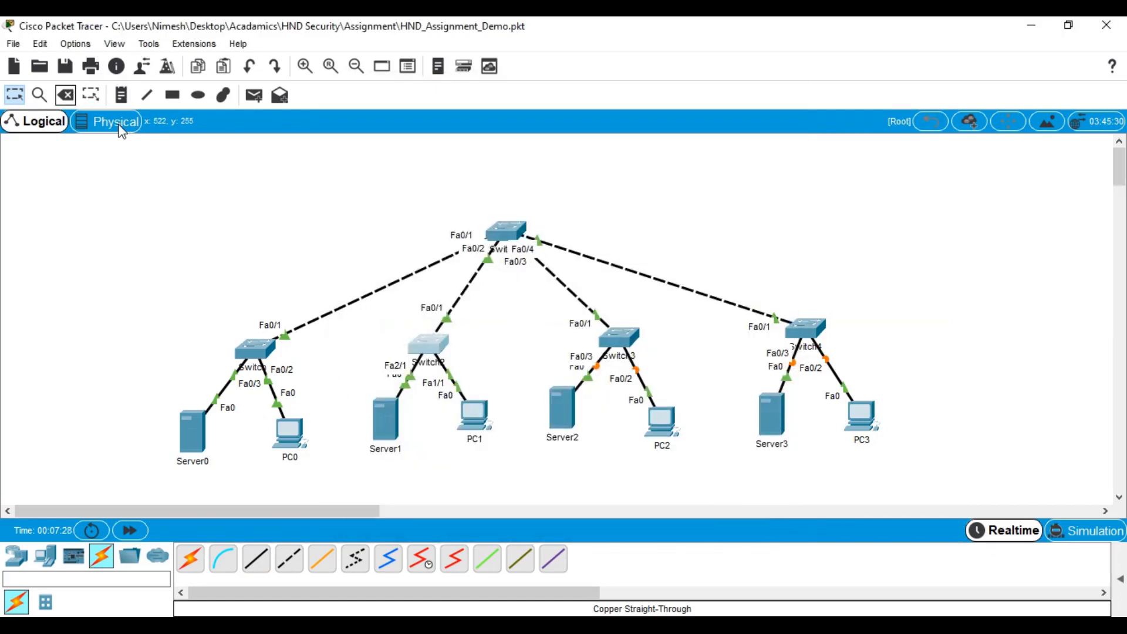
{"action": "left_click", "coordinate": [65, 94]}
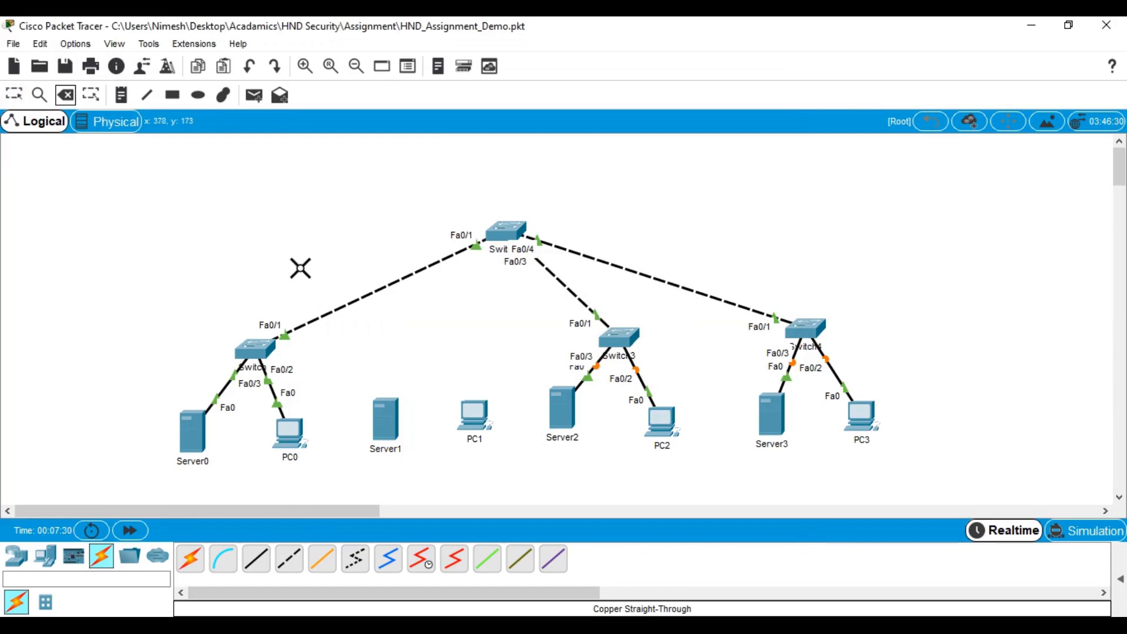
{"action": "key", "text": "Escape"}
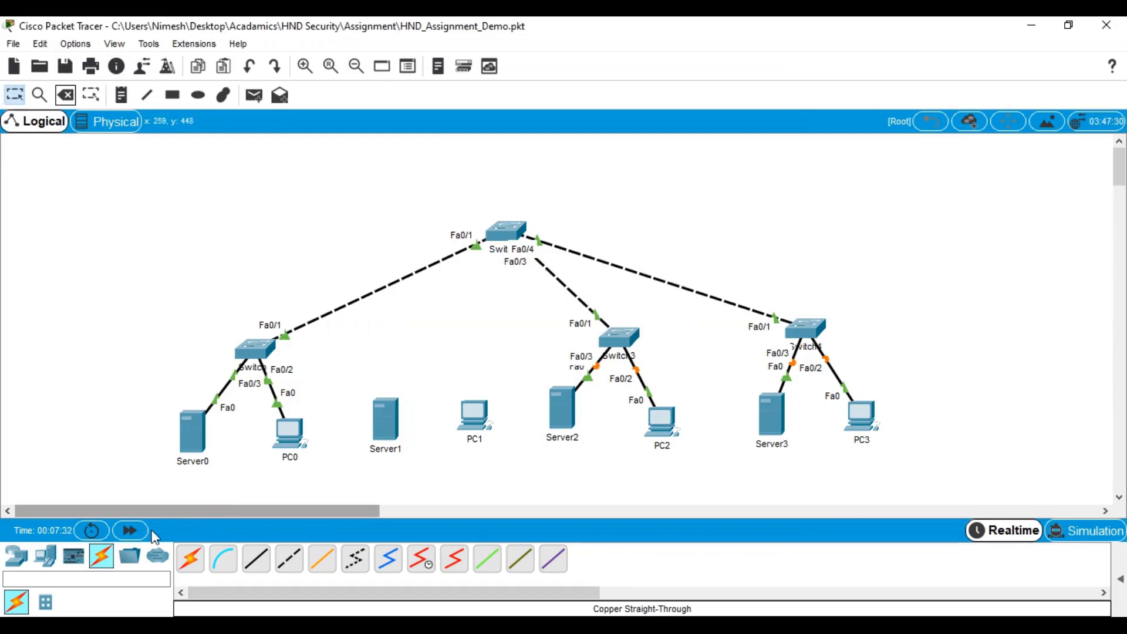
Step: Place a 2960 switch above Server1 and PC1 in the gap between Switch1 and Switch3
{"action": "left_click", "coordinate": [45, 556]}
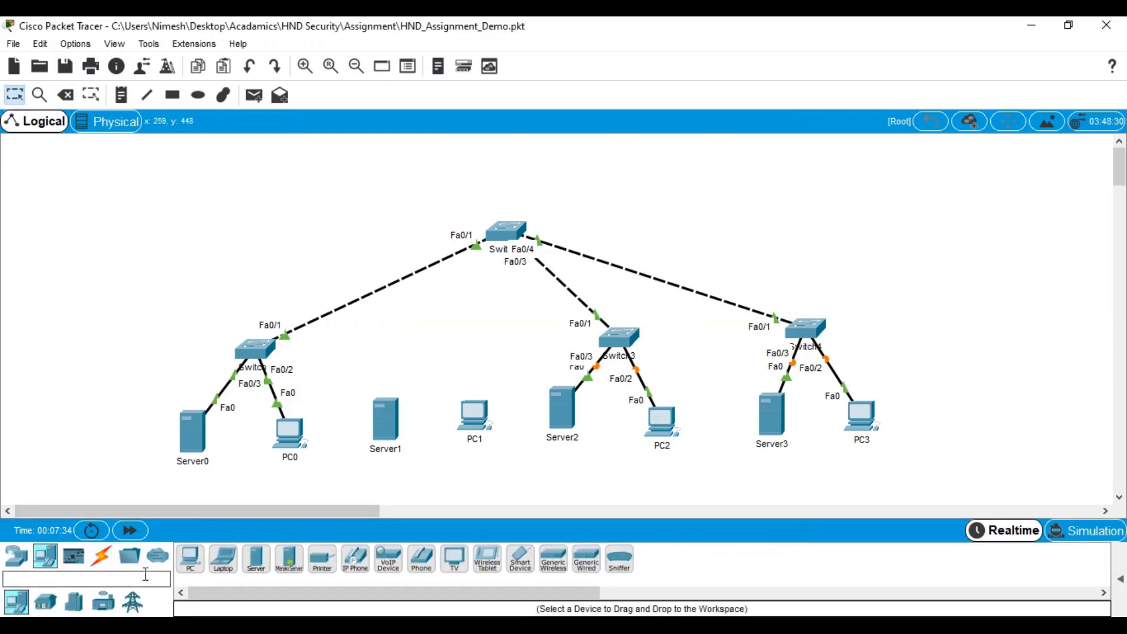
{"action": "left_click", "coordinate": [16, 555]}
{"action": "left_click", "coordinate": [47, 605]}
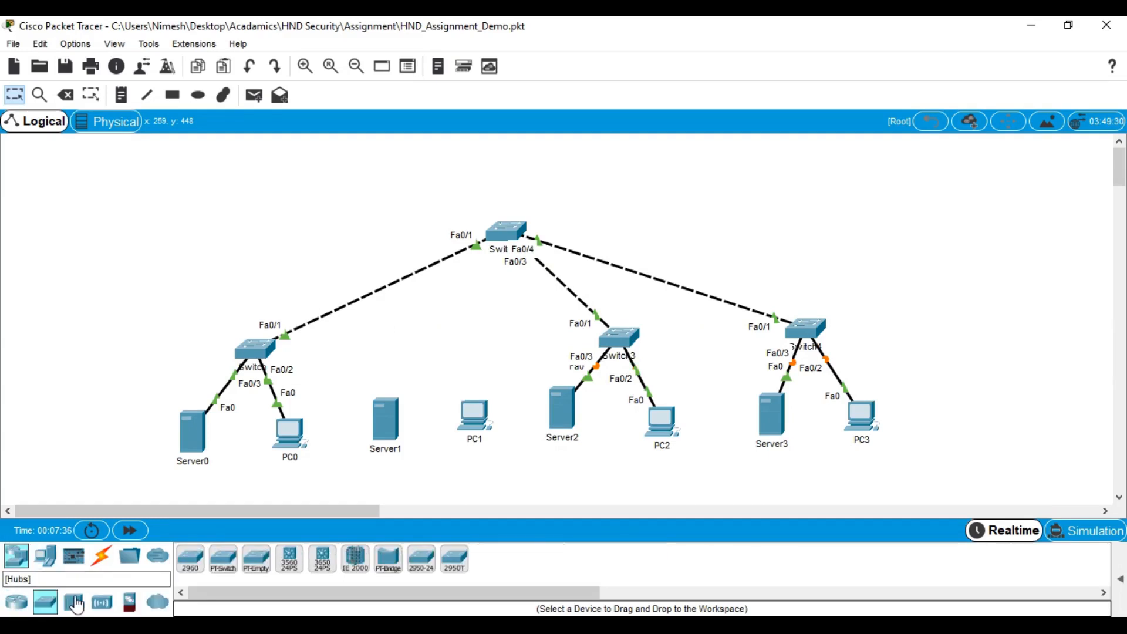
{"action": "left_click_drag", "start_coordinate": [190, 560], "coordinate": [439, 360]}
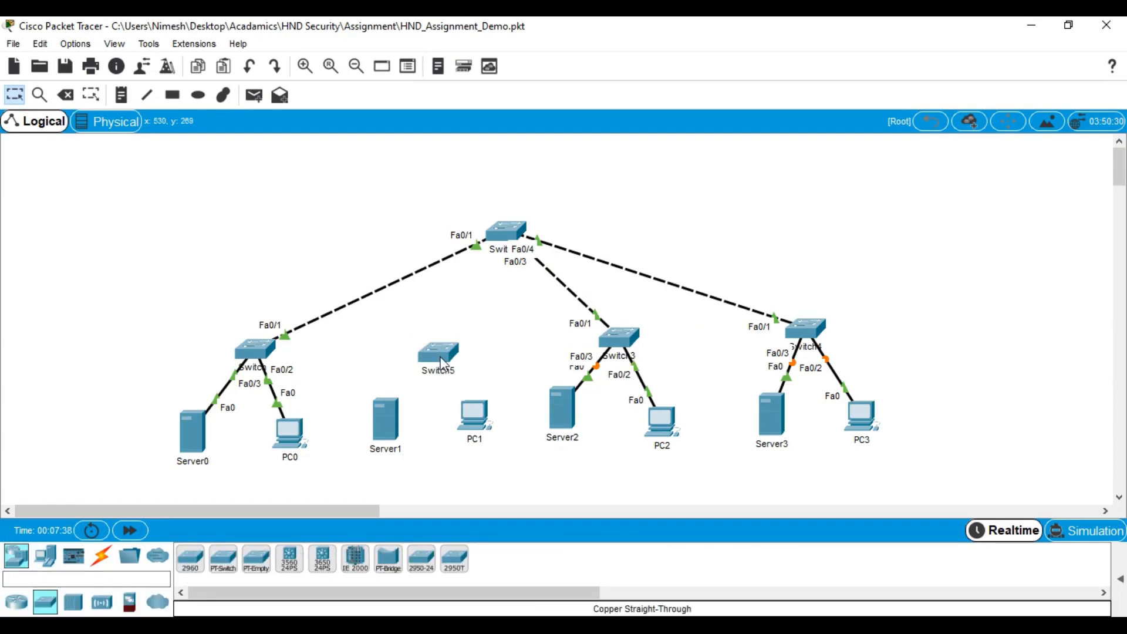
{"action": "mouse_move", "coordinate": [451, 356]}
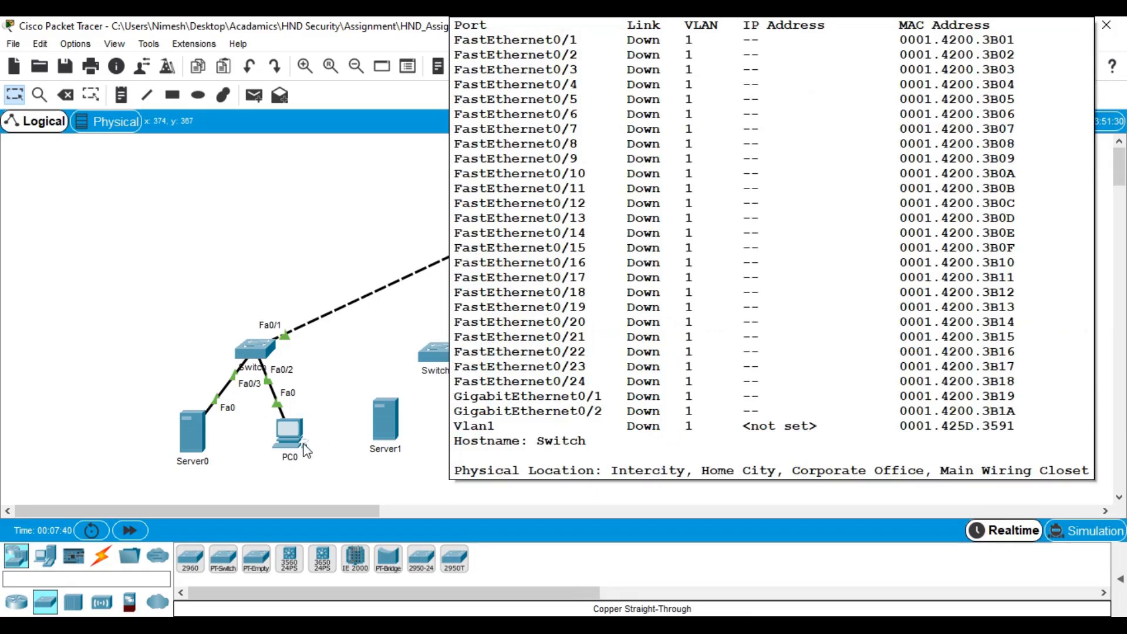
Step: Connect Switch5 FastEthernet0/1 to Switch0 FastEthernet0/2 with a copper cross-over cable
{"action": "left_click", "coordinate": [101, 556]}
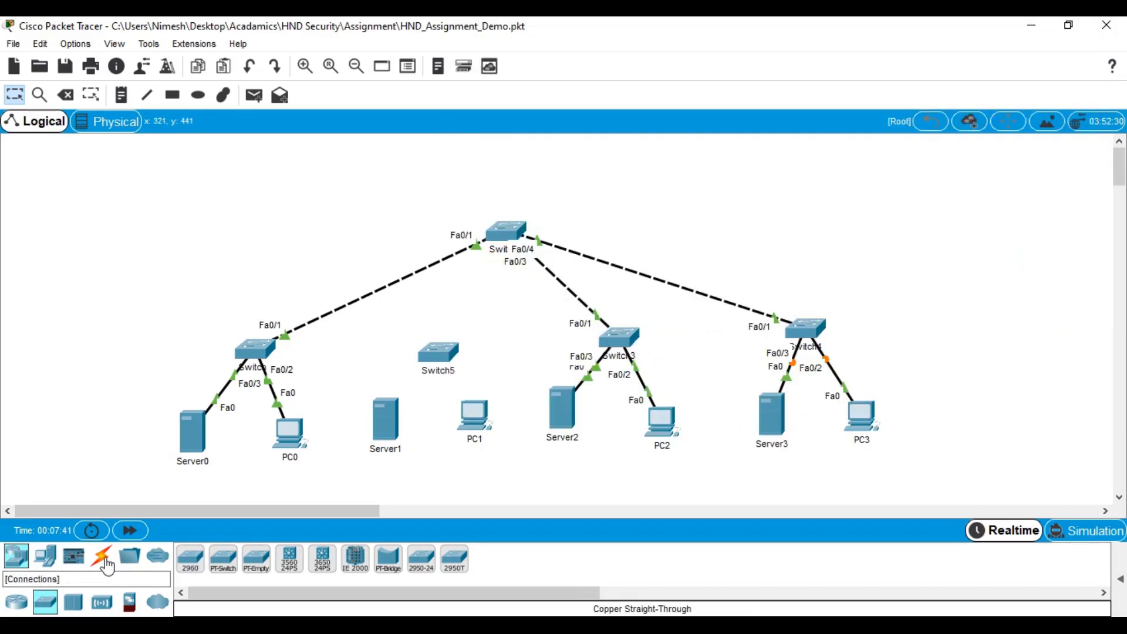
{"action": "left_click", "coordinate": [278, 569]}
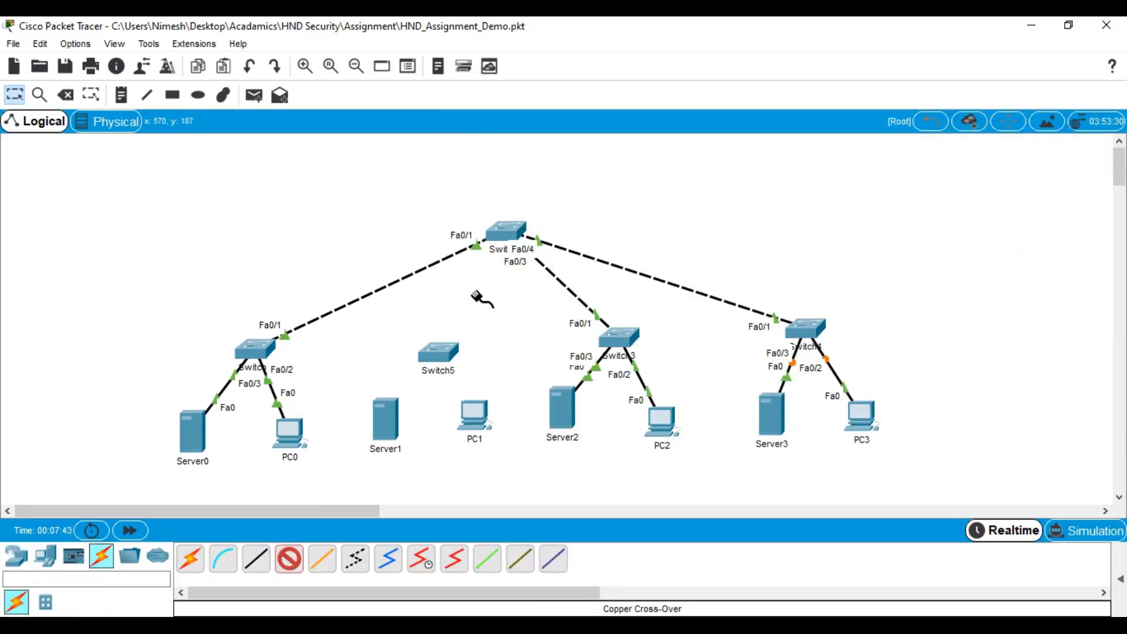
{"action": "left_click", "coordinate": [446, 352]}
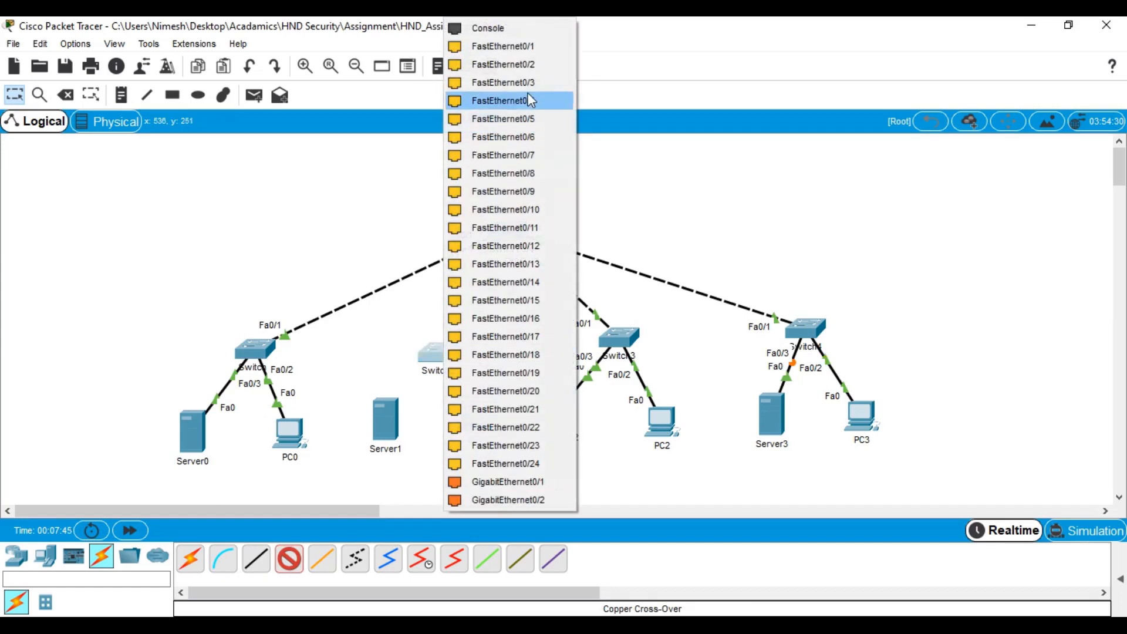
{"action": "left_click", "coordinate": [521, 47]}
{"action": "left_click", "coordinate": [504, 235]}
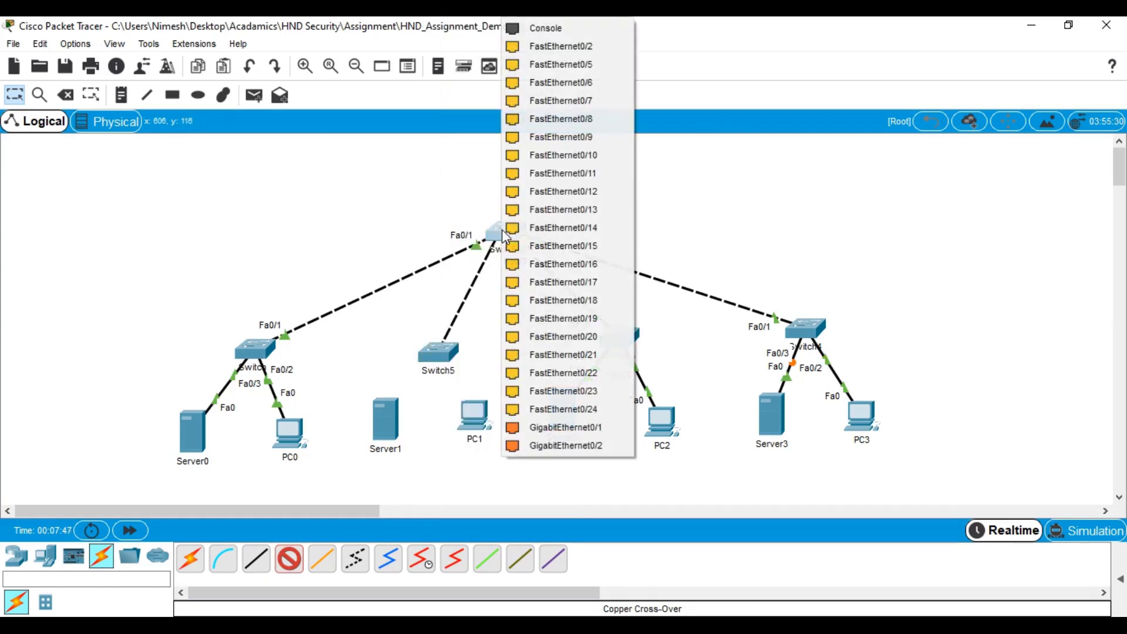
{"action": "left_click", "coordinate": [581, 47]}
Step: Connect PC1 FastEthernet0 to Switch5 FastEthernet0/2 with a copper straight-through cable
{"action": "left_click", "coordinate": [265, 565]}
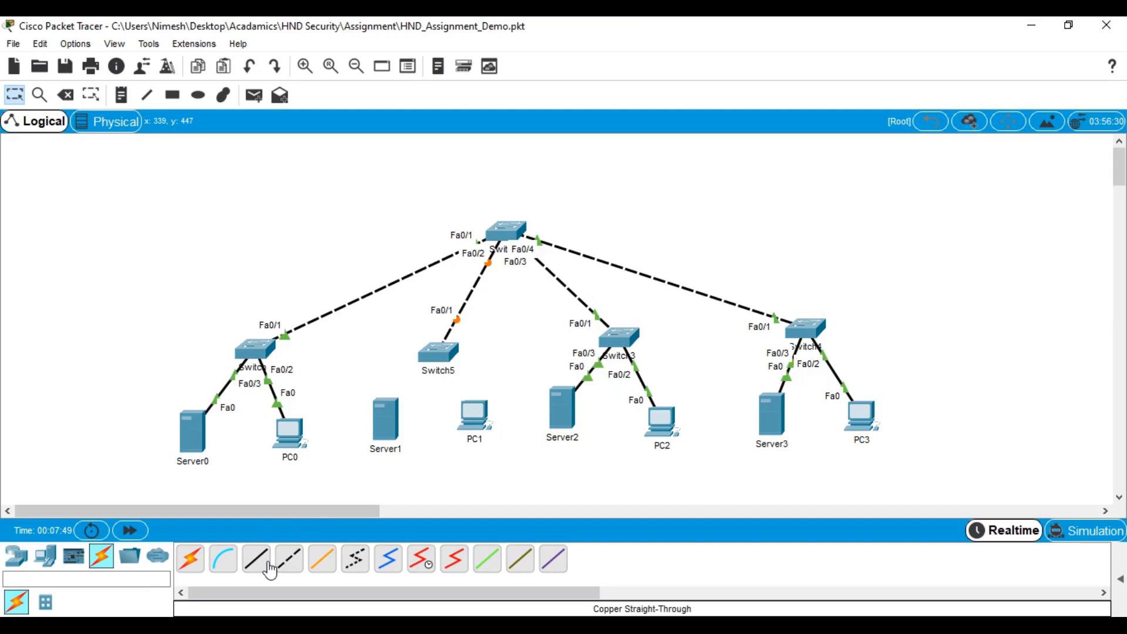
{"action": "left_click", "coordinate": [468, 408]}
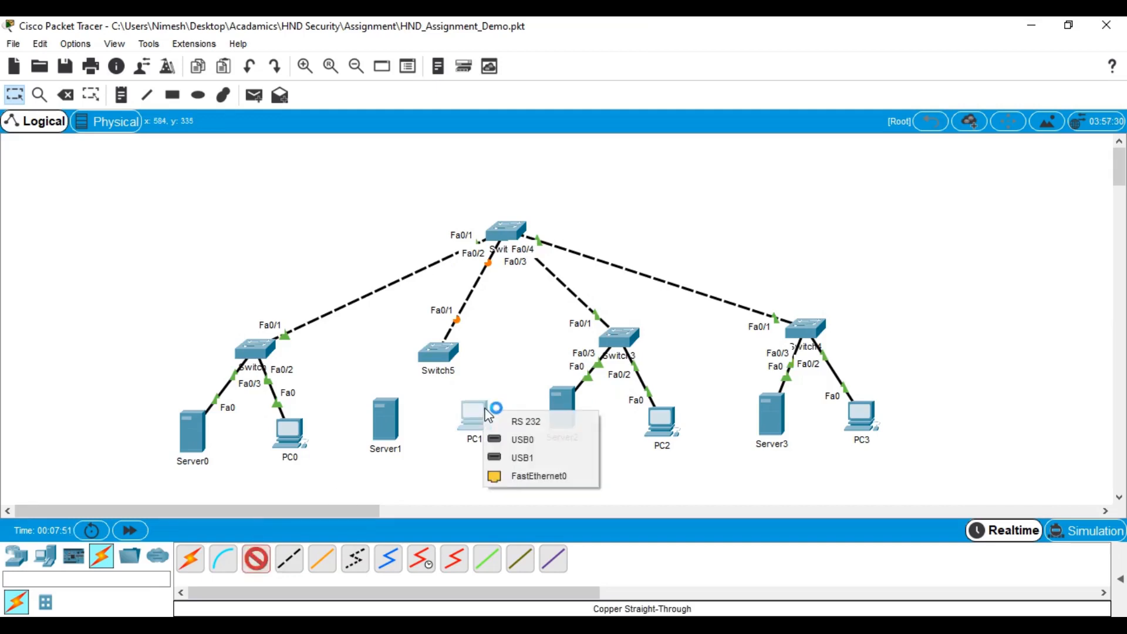
{"action": "left_click", "coordinate": [529, 476]}
{"action": "left_click", "coordinate": [475, 417]}
{"action": "left_click", "coordinate": [528, 475]}
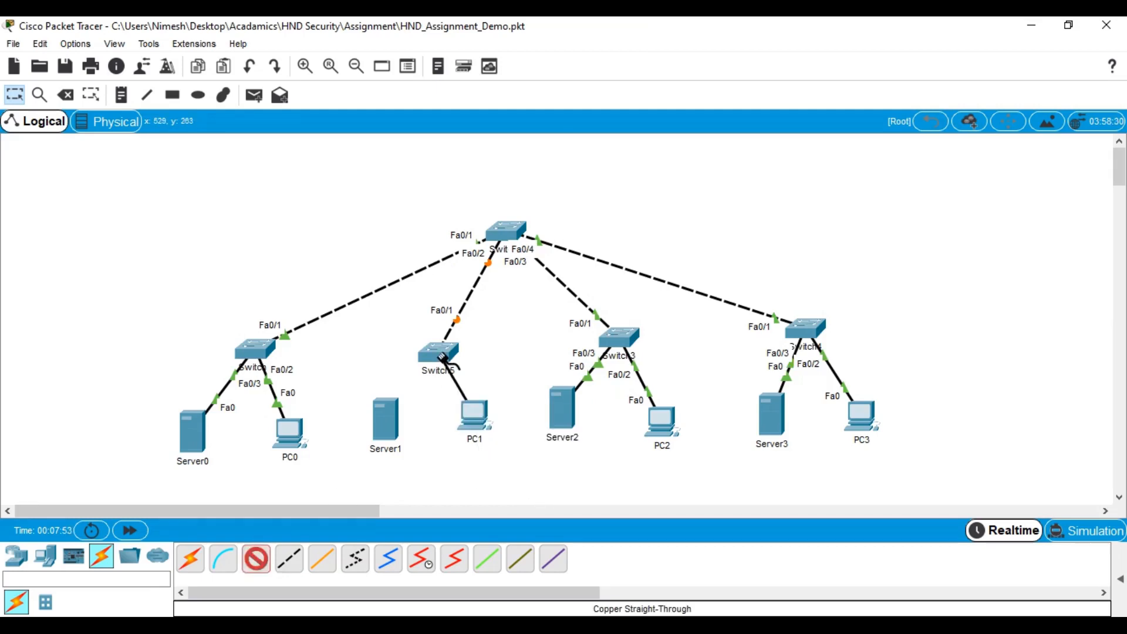
{"action": "left_click", "coordinate": [438, 352]}
{"action": "left_click", "coordinate": [498, 47]}
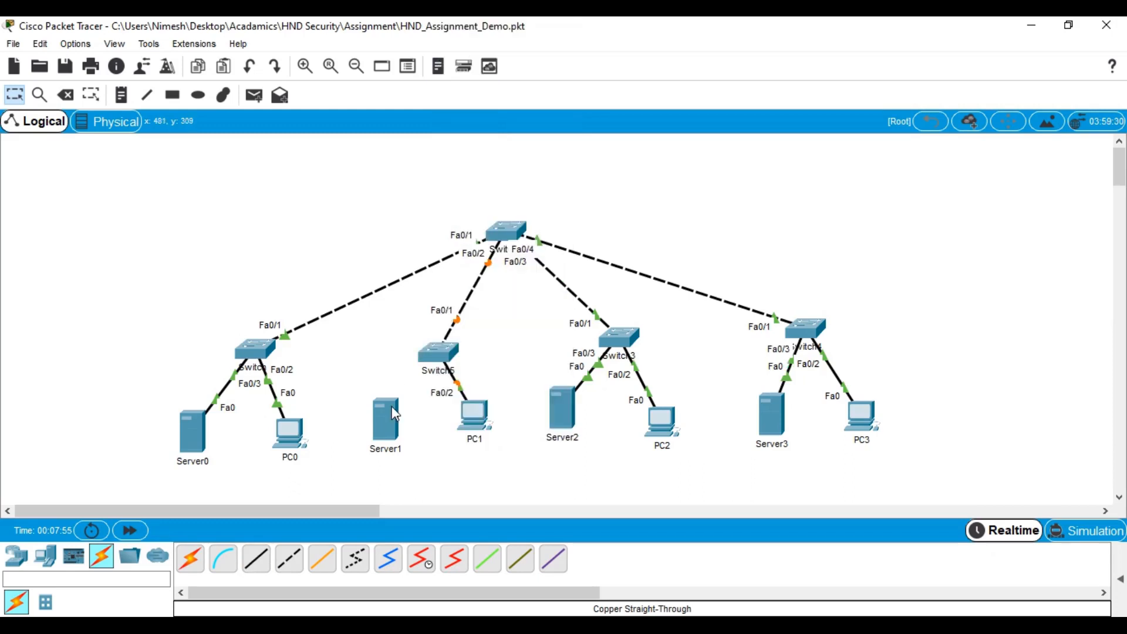
Step: Connect Server1 FastEthernet0 to Switch5 FastEthernet0/3 with a copper straight-through cable
{"action": "left_click", "coordinate": [256, 559]}
{"action": "left_click", "coordinate": [386, 416]}
{"action": "left_click", "coordinate": [453, 420]}
{"action": "left_click", "coordinate": [441, 370]}
{"action": "left_click", "coordinate": [531, 53]}
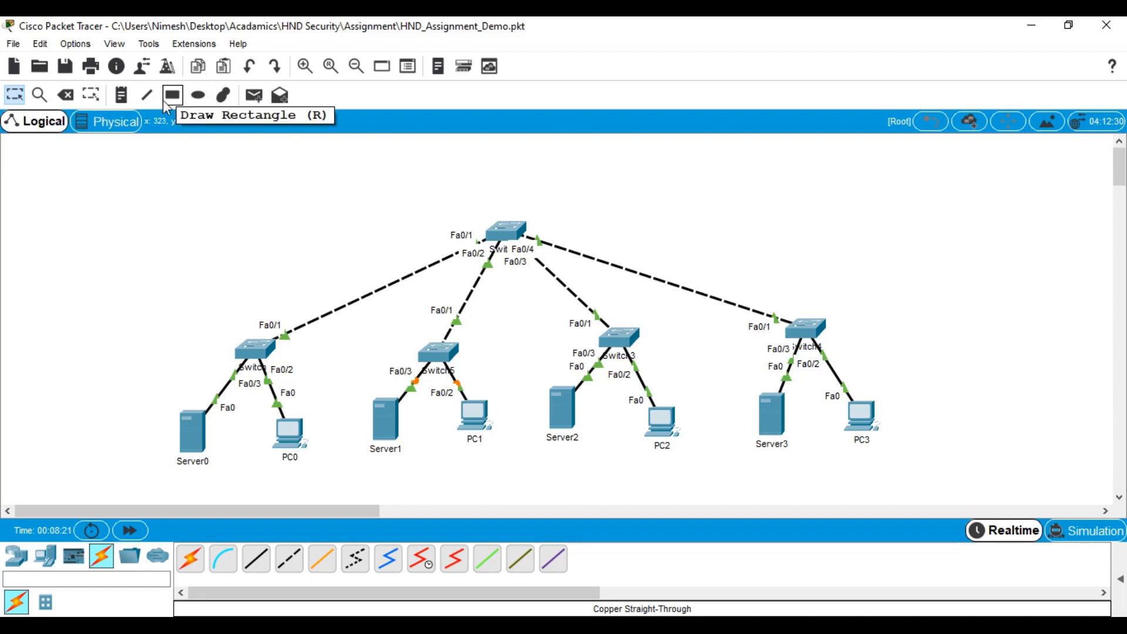
Step: Place the network labels 10.0.10.0/24 below Server0 and PC0 and 10.0.20.0/24 below Server1 and PC1
{"action": "left_click", "coordinate": [121, 97]}
{"action": "left_click", "coordinate": [205, 481]}
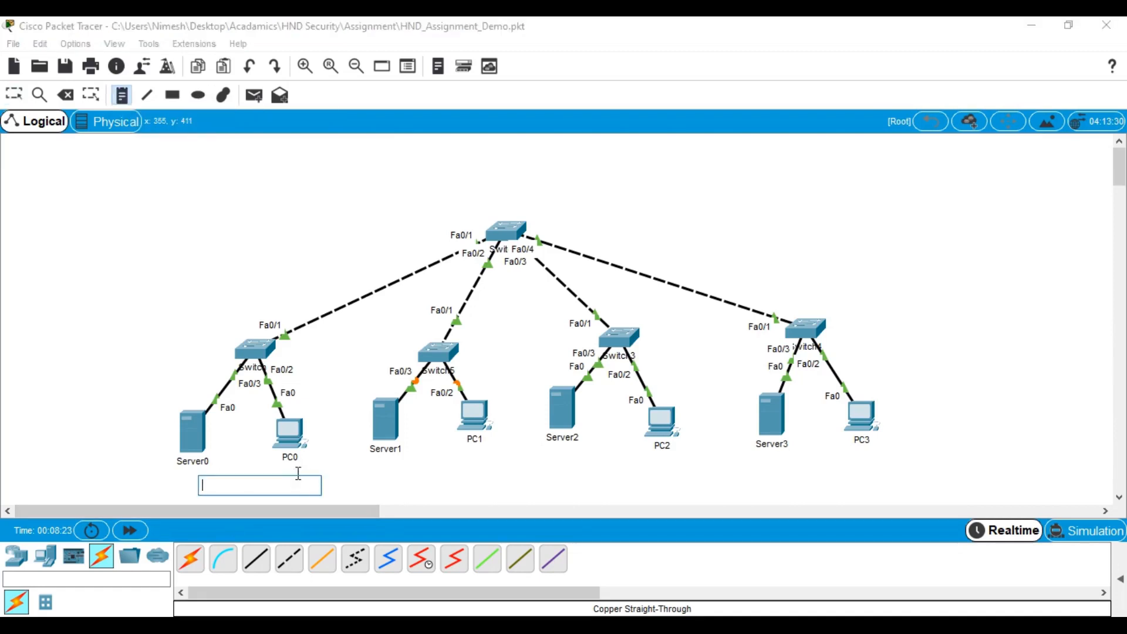
{"action": "type", "text": "1"}
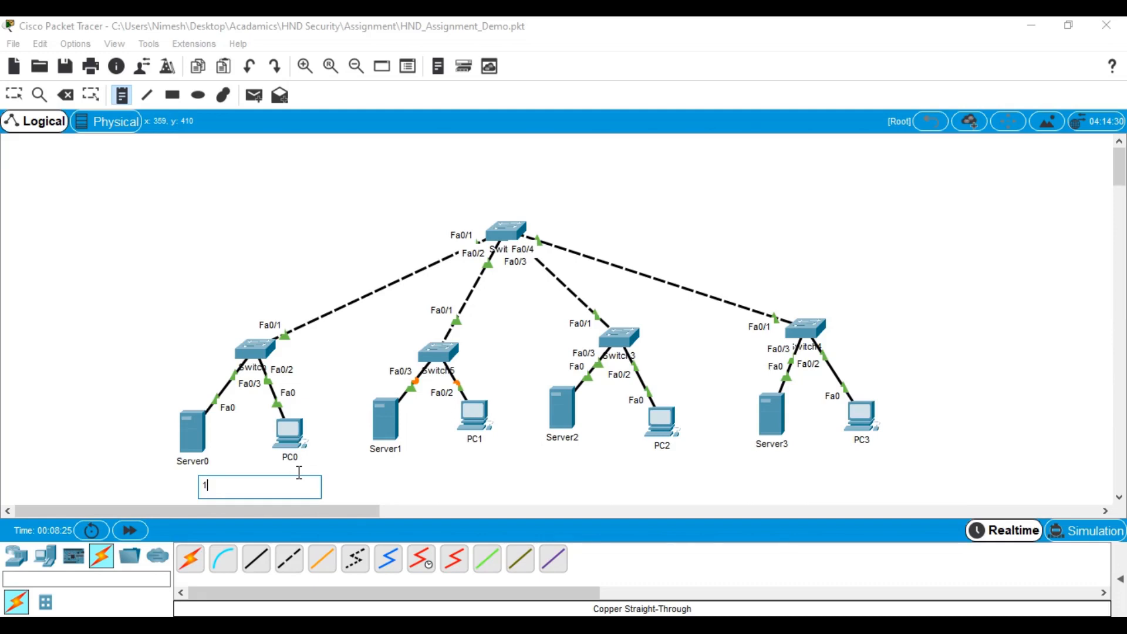
{"action": "type", "text": "0.0.10.0/24"}
{"action": "left_click", "coordinate": [410, 468]}
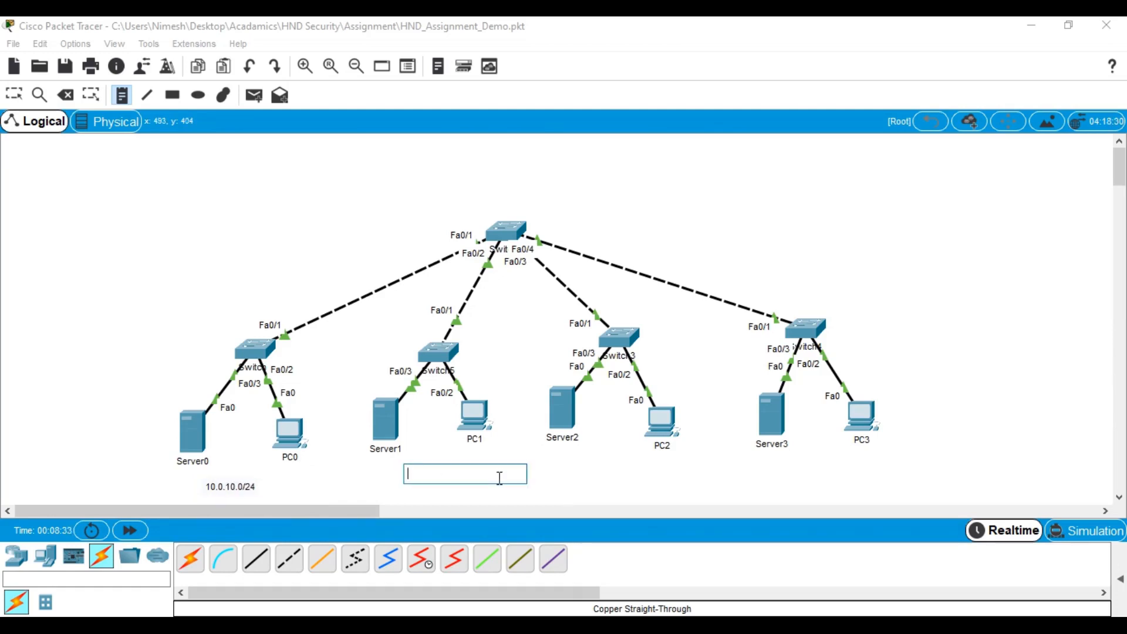
{"action": "type", "text": "10.0.20.0/24"}
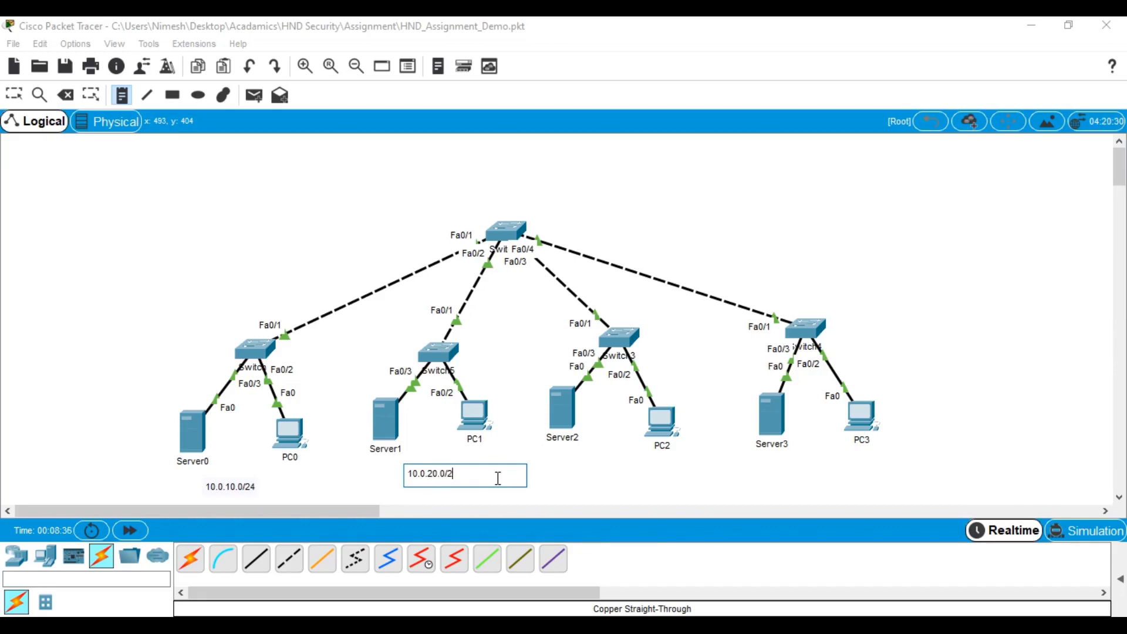
Step: Place the network labels 10.0.30.0/24 below Server2 and PC2 and 10.0.40.0/24 below Server3 and PC3
{"action": "left_click", "coordinate": [586, 468]}
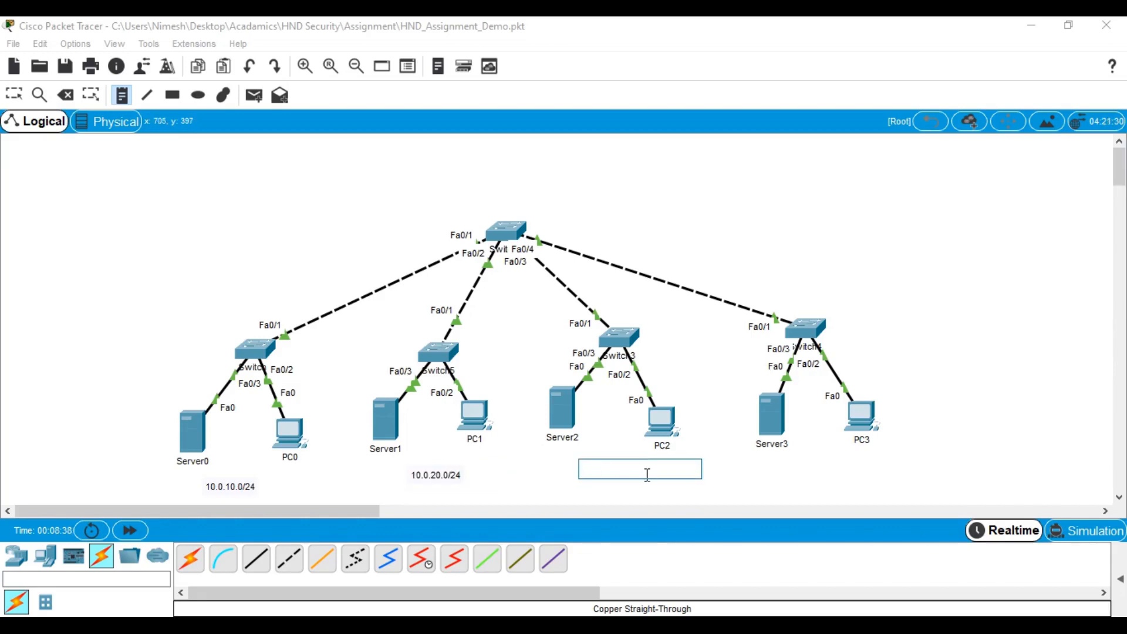
{"action": "type", "text": "10.0.30.0/24"}
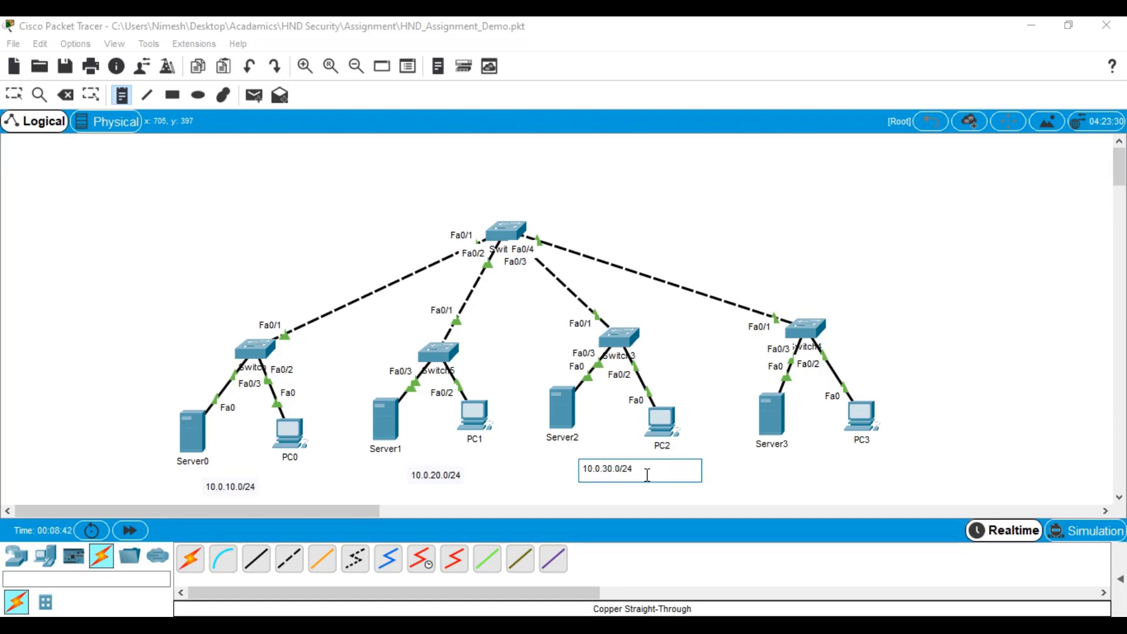
{"action": "left_click", "coordinate": [789, 464]}
{"action": "type", "text": "10.0.40.0/24"}
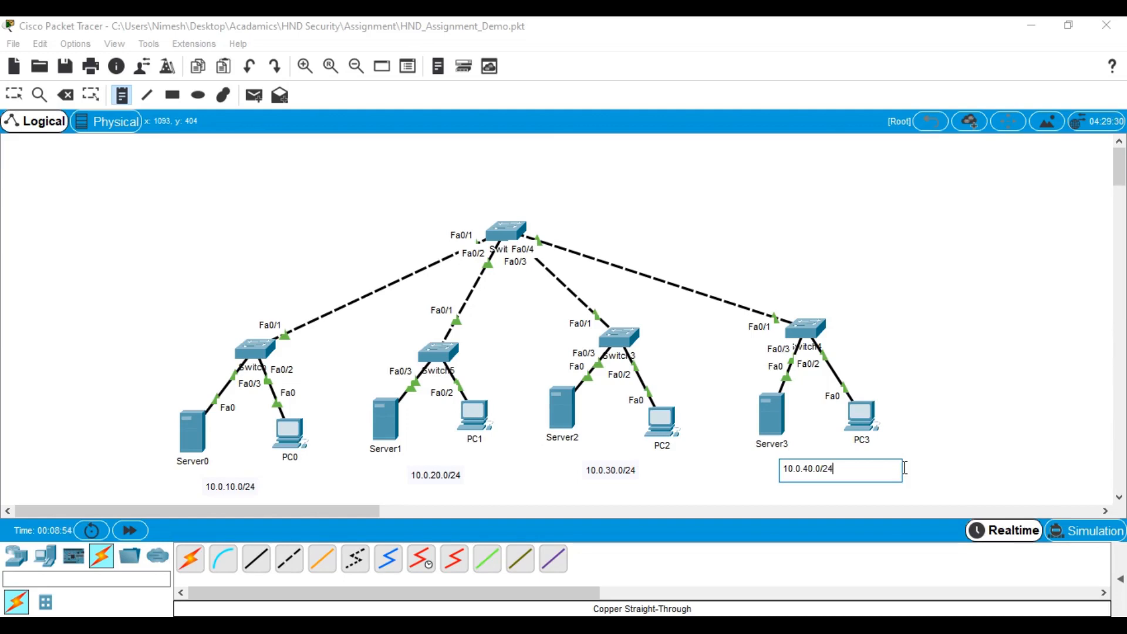
{"action": "left_click", "coordinate": [172, 97]}
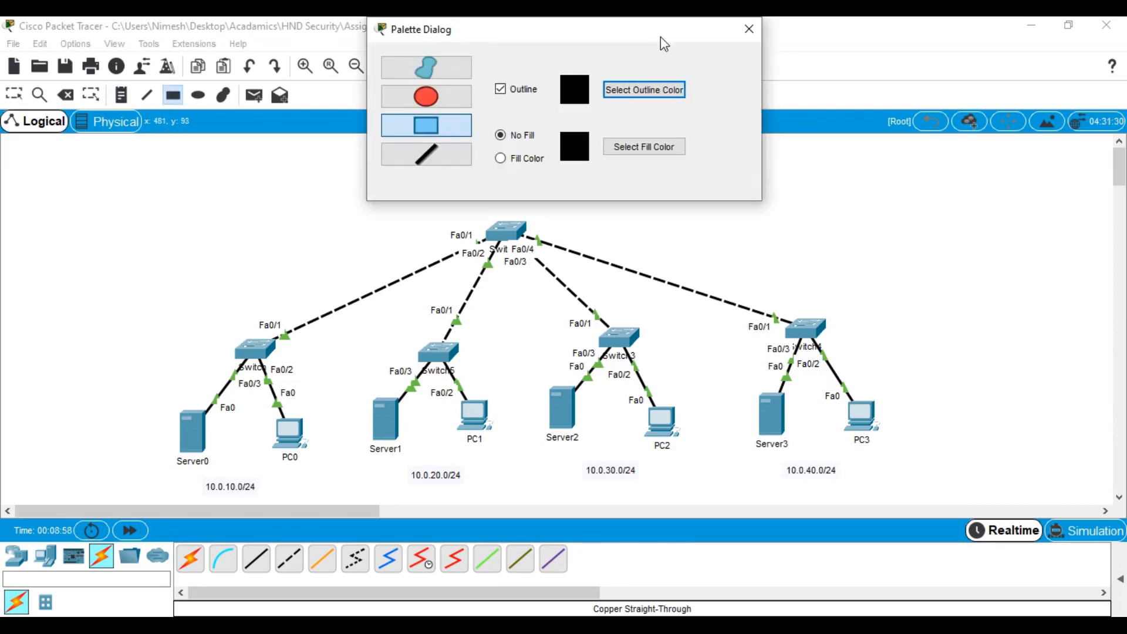
{"action": "left_click", "coordinate": [749, 29]}
Step: Add the department labels ADM above the 10.0.10.0/24 switch and FIN beside the 10.0.20.0/24 switch
{"action": "left_click", "coordinate": [130, 95]}
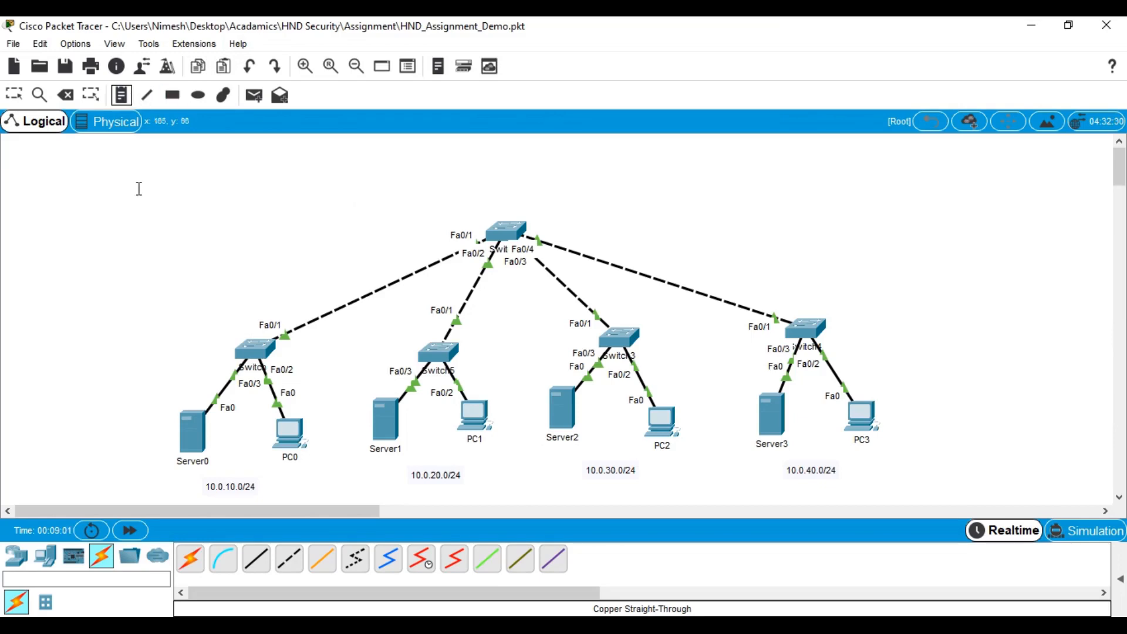
{"action": "left_click", "coordinate": [210, 304]}
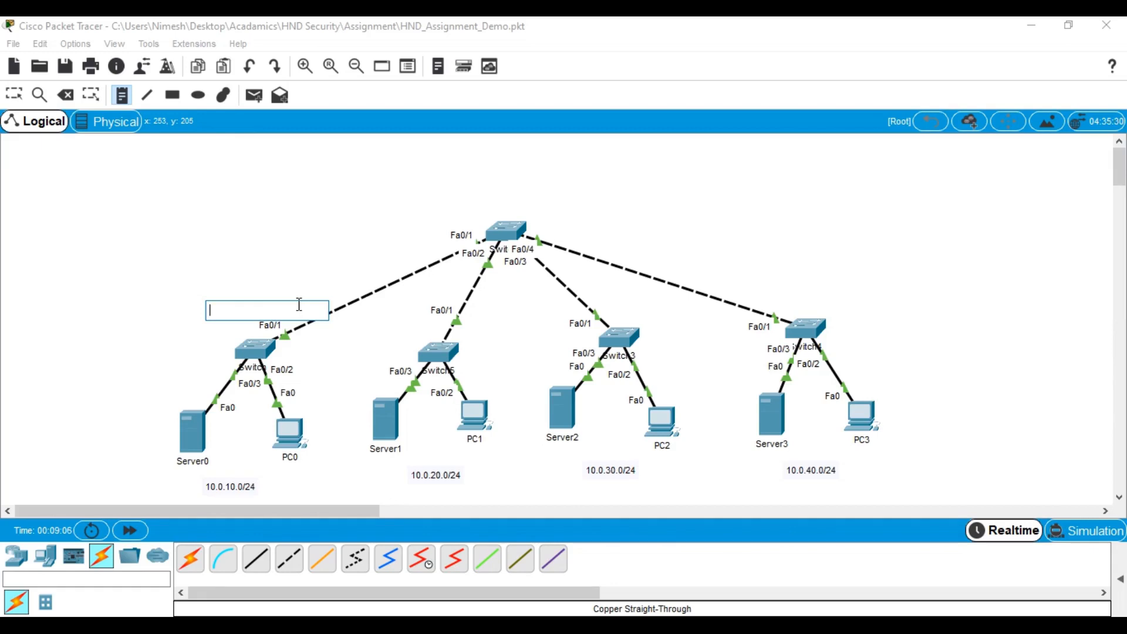
{"action": "type", "text": "AD"}
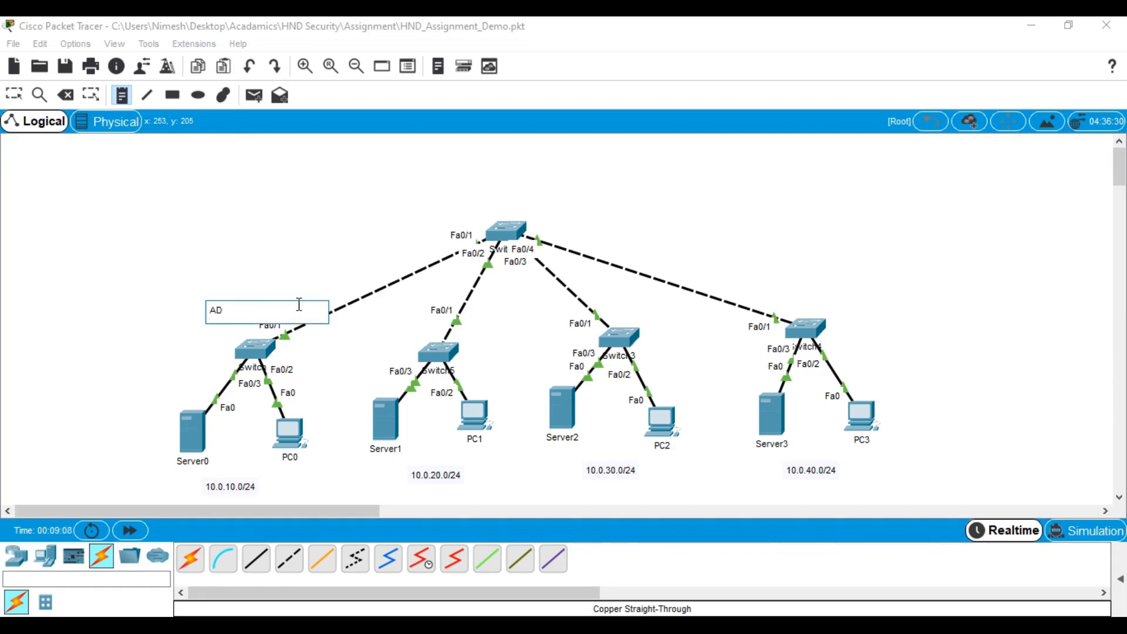
{"action": "type", "text": "M"}
{"action": "left_click", "coordinate": [397, 329]}
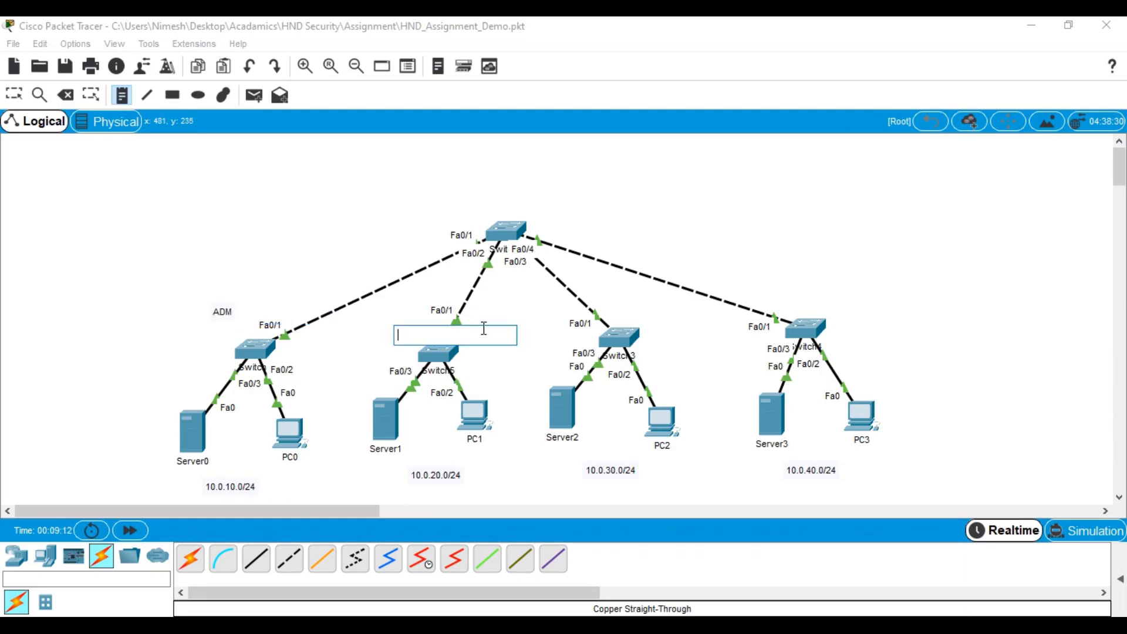
{"action": "type", "text": "F"}
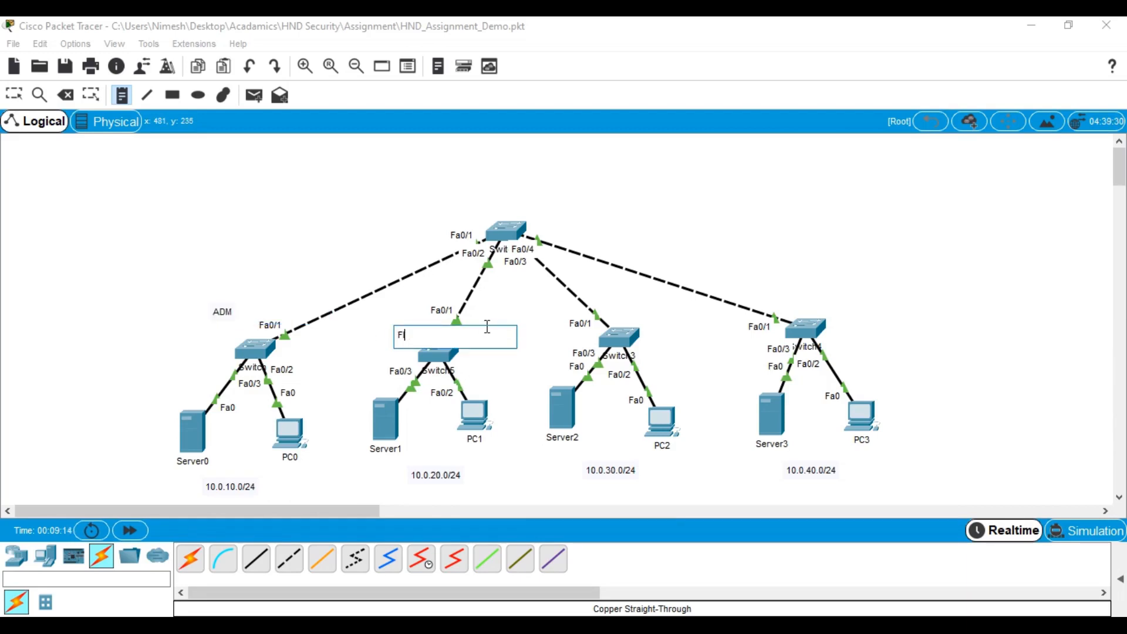
{"action": "type", "text": "IM"}
{"action": "key", "text": "BackSpace"}
Step: Add the department labels MGT above Switch3 and OPR above Switch4
{"action": "left_click", "coordinate": [627, 314]}
{"action": "type", "text": "MGT"}
{"action": "left_click", "coordinate": [830, 299]}
{"action": "type", "text": "OPR"}
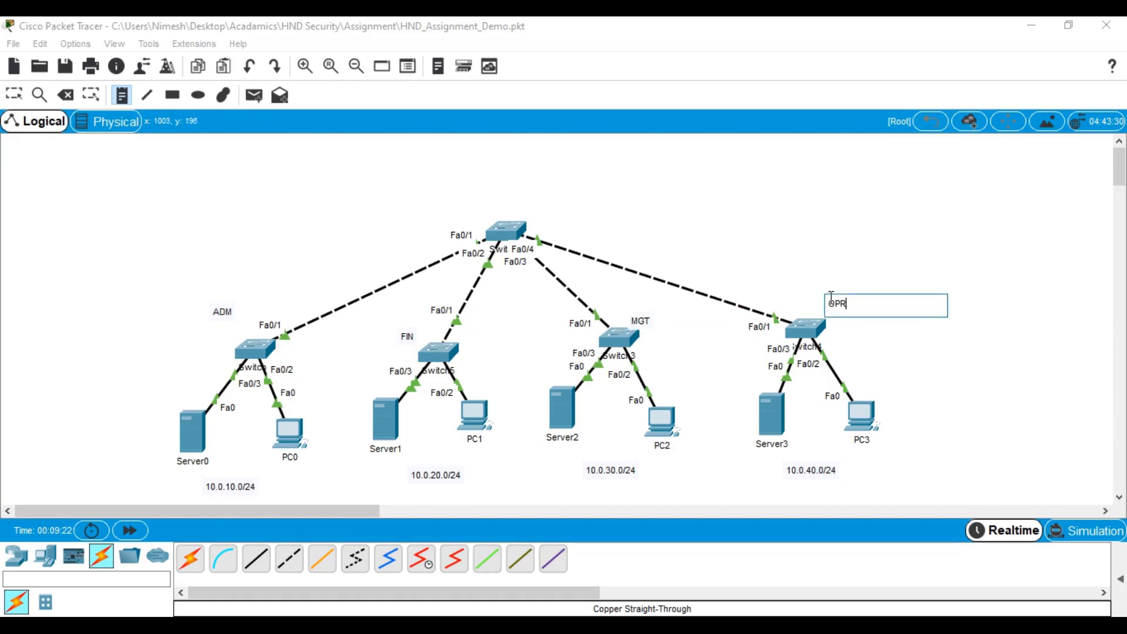
{"action": "key", "text": "Escape"}
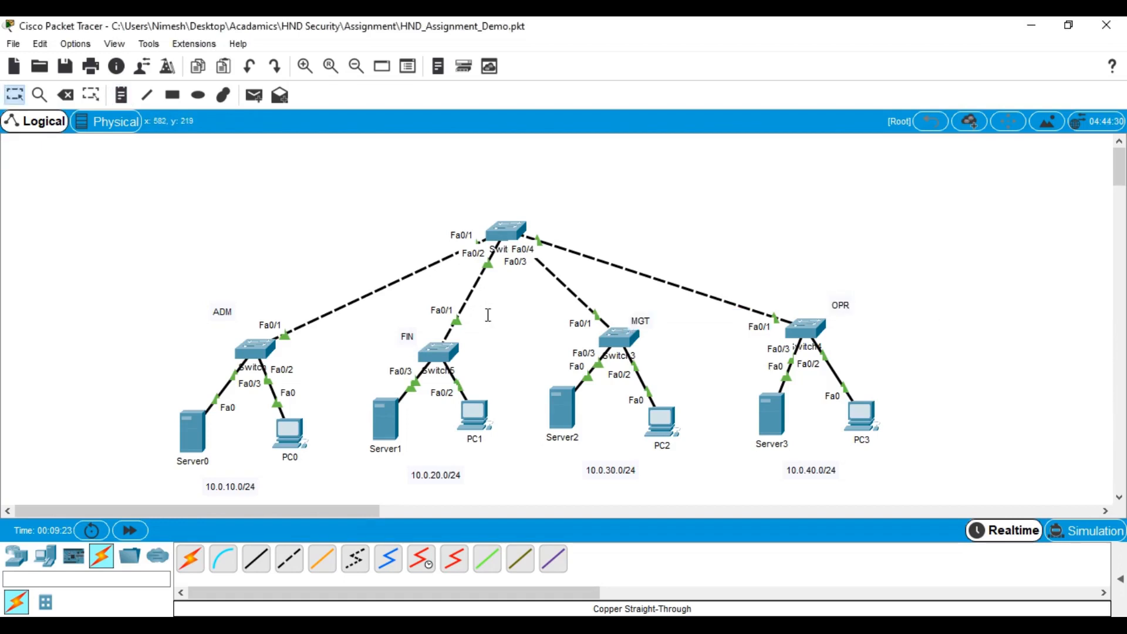
Step: Reposition the OPR, MGT, FIN and ADM labels so each sits close above its own access switch
{"action": "left_click_drag", "start_coordinate": [840, 302], "coordinate": [812, 300]}
{"action": "left_click_drag", "start_coordinate": [640, 321], "coordinate": [630, 316]}
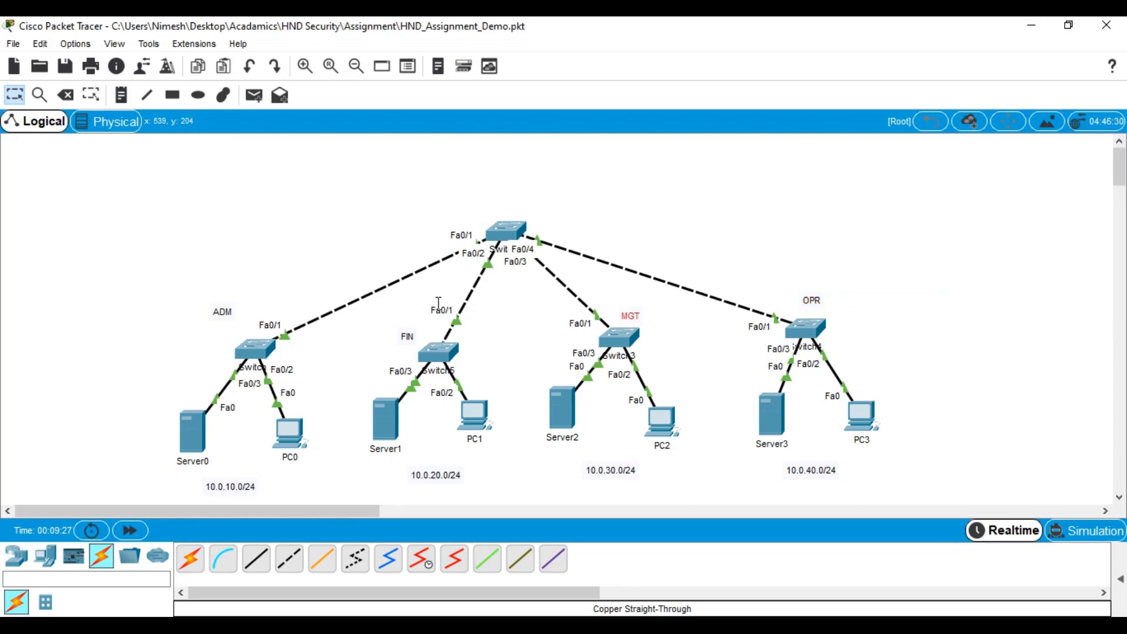
{"action": "left_click_drag", "start_coordinate": [404, 336], "coordinate": [416, 326]}
{"action": "left_click", "coordinate": [218, 310]}
{"action": "mouse_move", "coordinate": [219, 310]}
{"action": "left_mouse_down"}
{"action": "mouse_move", "coordinate": [229, 331]}
{"action": "mouse_move", "coordinate": [220, 332]}
{"action": "left_mouse_up"}
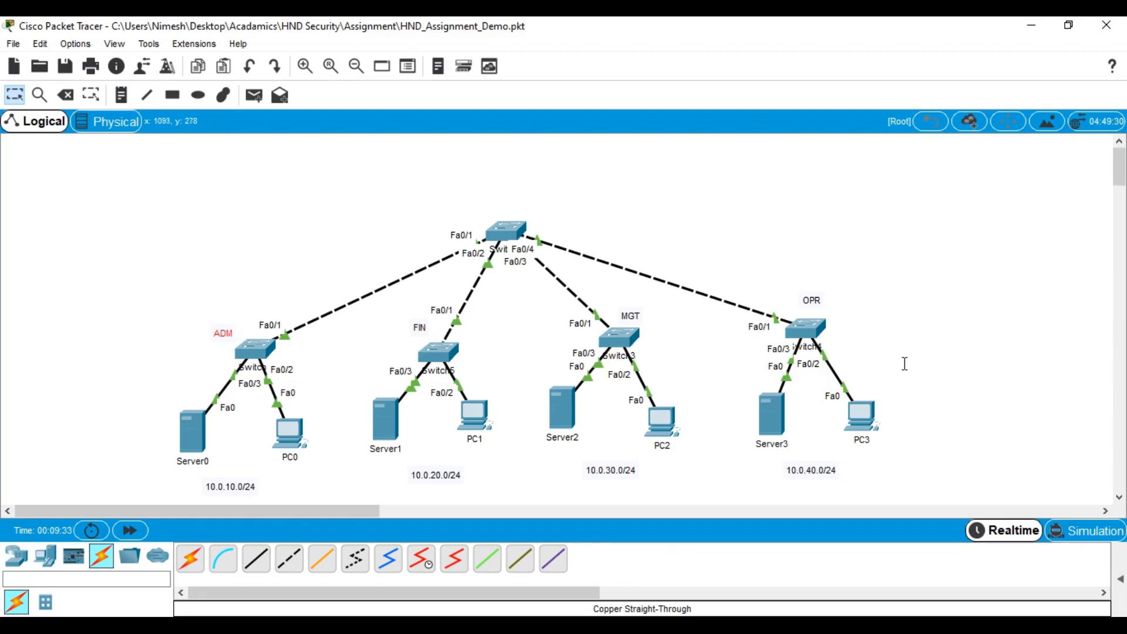
Step: Open PC0's IP configuration and set its static IP address to 10.0.10.2
{"action": "left_click", "coordinate": [293, 434]}
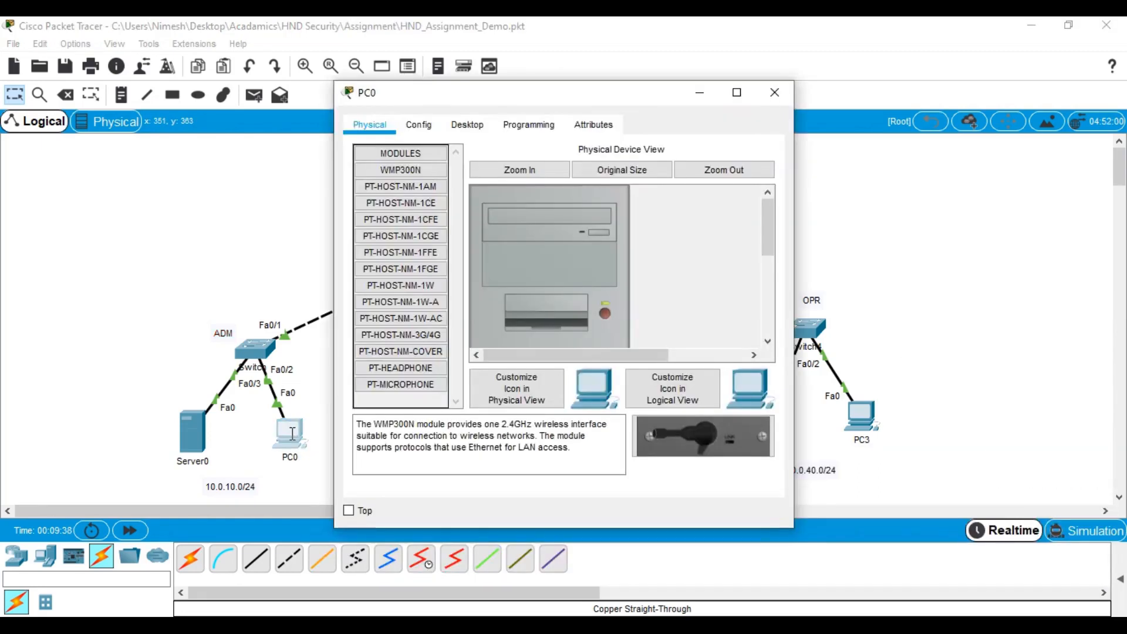
{"action": "left_click", "coordinate": [465, 130]}
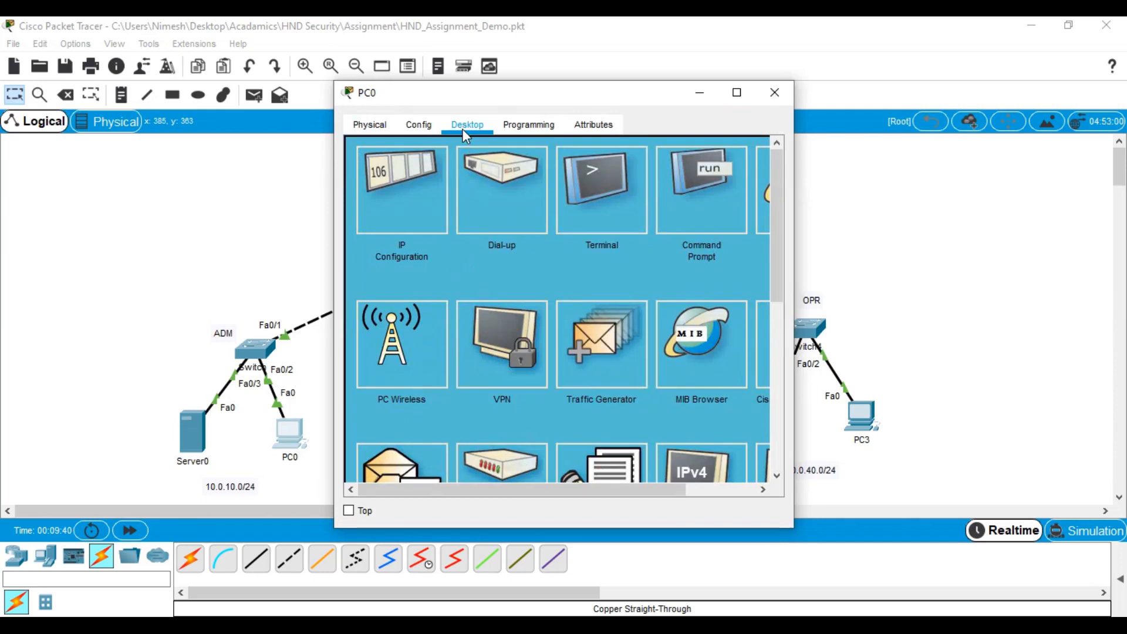
{"action": "left_click", "coordinate": [425, 182]}
{"action": "left_click", "coordinate": [530, 240]}
{"action": "type", "text": "1"}
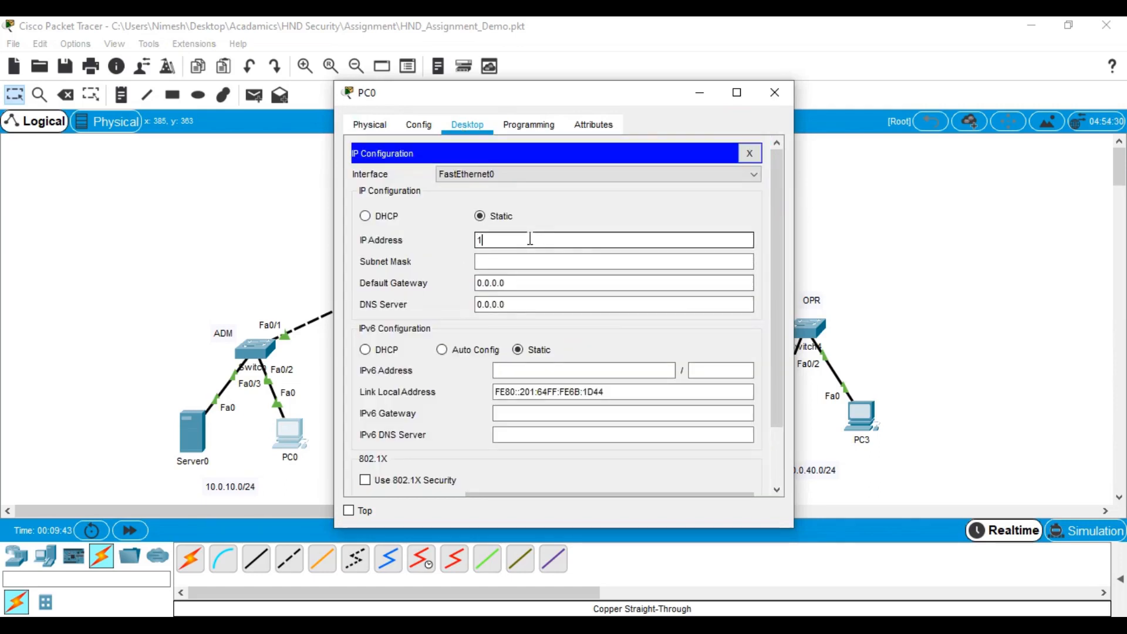
{"action": "type", "text": "0.0.10.2"}
Step: Set PC0's subnet mask to 255.255.255.0 and its default gateway to 10.0.10.1, and close its window
{"action": "key", "text": "Tab"}
{"action": "type", "text": "255"}
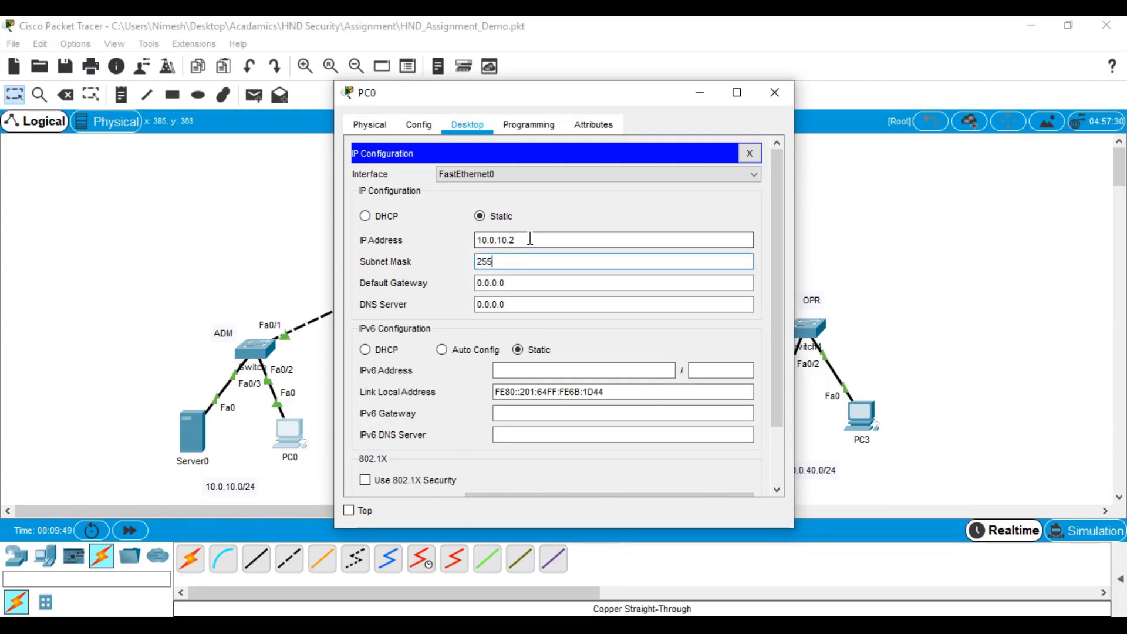
{"action": "type", "text": ".255.255.0"}
{"action": "key", "text": "Tab"}
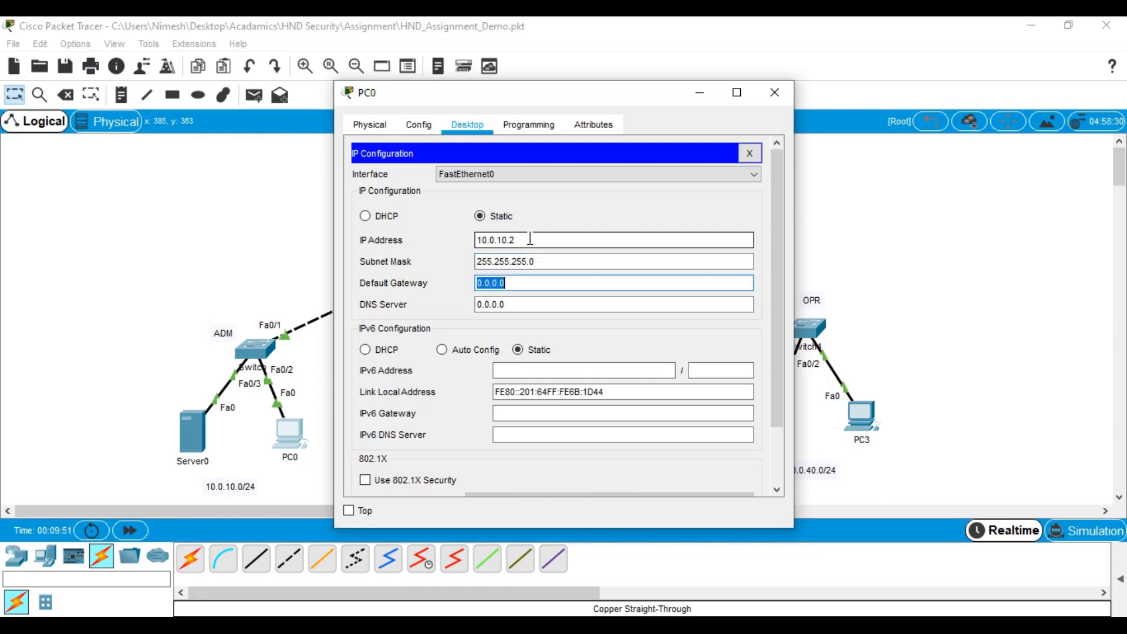
{"action": "type", "text": "10.0.10.1"}
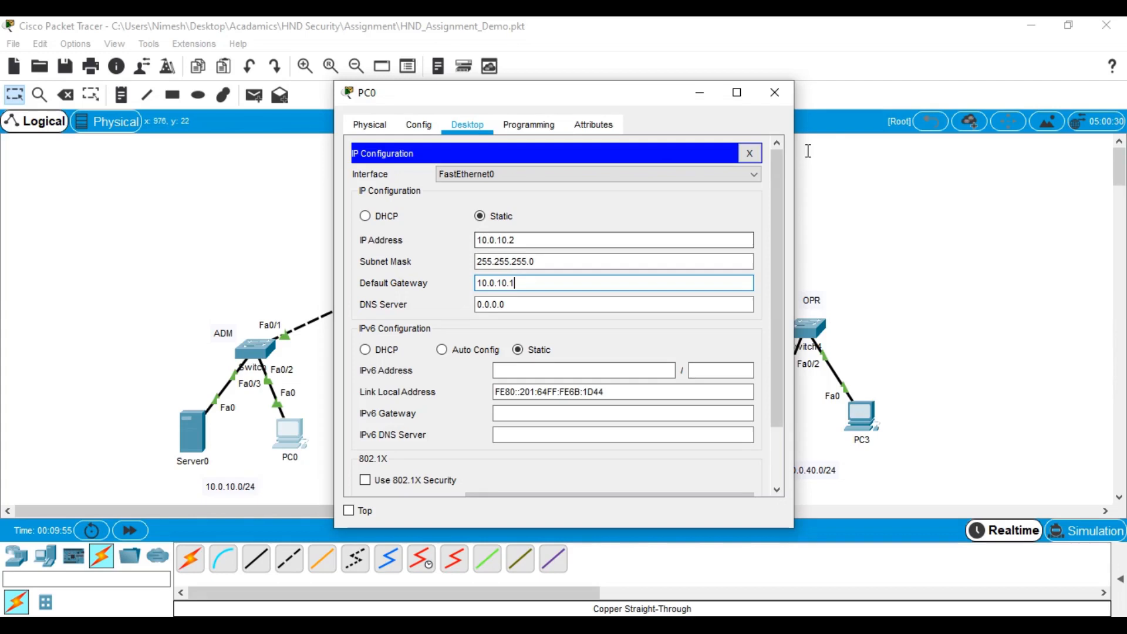
{"action": "left_click", "coordinate": [775, 93]}
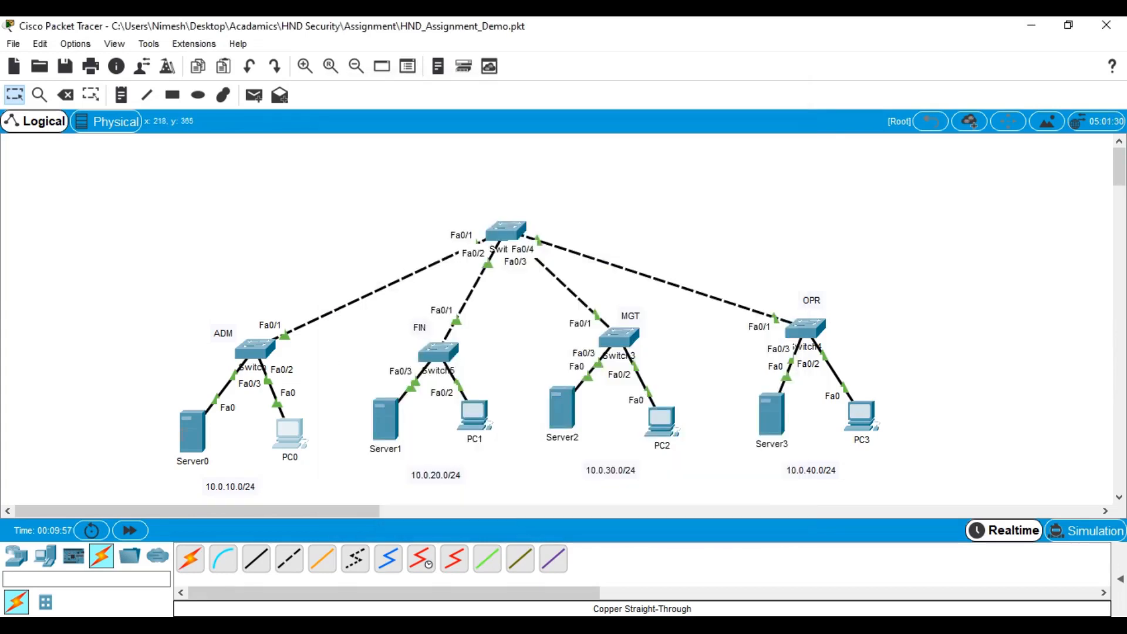
Step: Open Server0's IP configuration and set its static IP address to 10.0.10.3
{"action": "left_click", "coordinate": [192, 431]}
{"action": "left_click", "coordinate": [419, 125]}
{"action": "left_click", "coordinate": [470, 125]}
{"action": "left_click", "coordinate": [520, 124]}
{"action": "left_click", "coordinate": [404, 160]}
{"action": "left_click", "coordinate": [509, 222]}
{"action": "type", "text": "10.0.10.3"}
Step: Set Server0's subnet mask to 255.255.255.0 and its default gateway to 10.0.10.1, and close its window
{"action": "key", "text": "Tab"}
{"action": "type", "text": "25"}
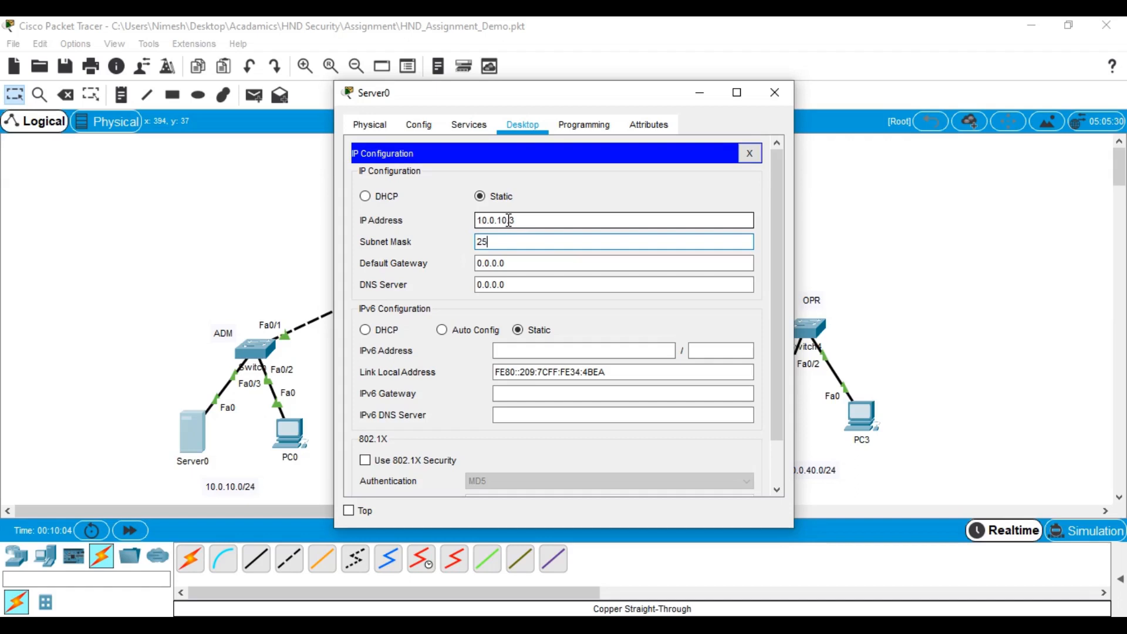
{"action": "type", "text": "5.255.255.0"}
{"action": "key", "text": "Tab"}
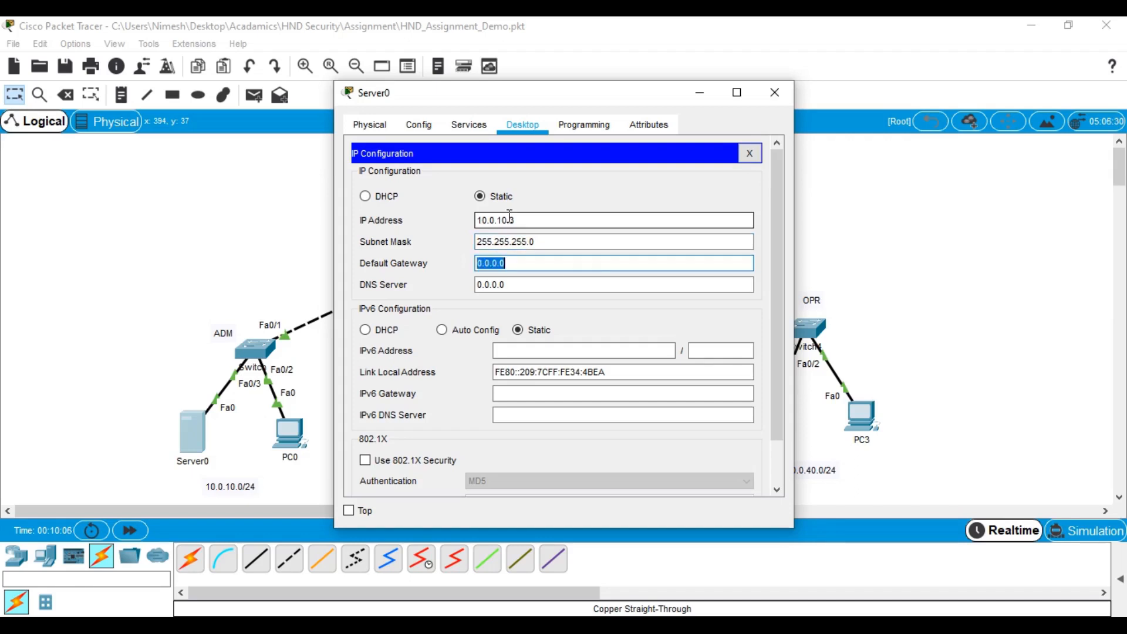
{"action": "type", "text": "10.0.10.1"}
{"action": "left_click", "coordinate": [775, 93]}
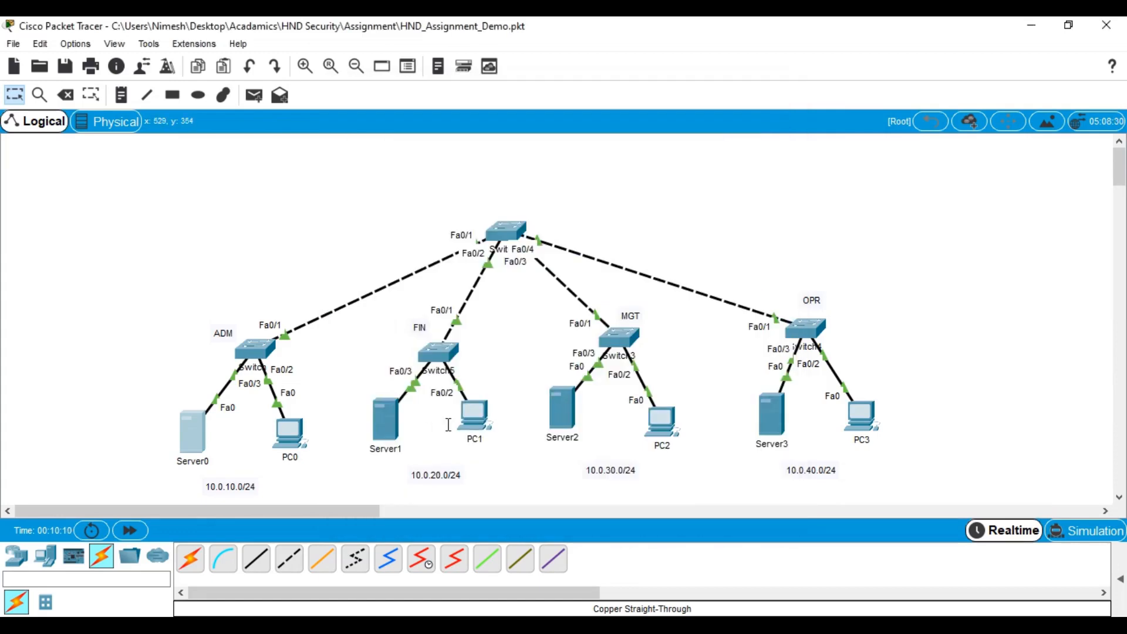
Step: Open PC1's IP configuration and set its static IP address to 10.0.20.2
{"action": "left_click", "coordinate": [477, 414]}
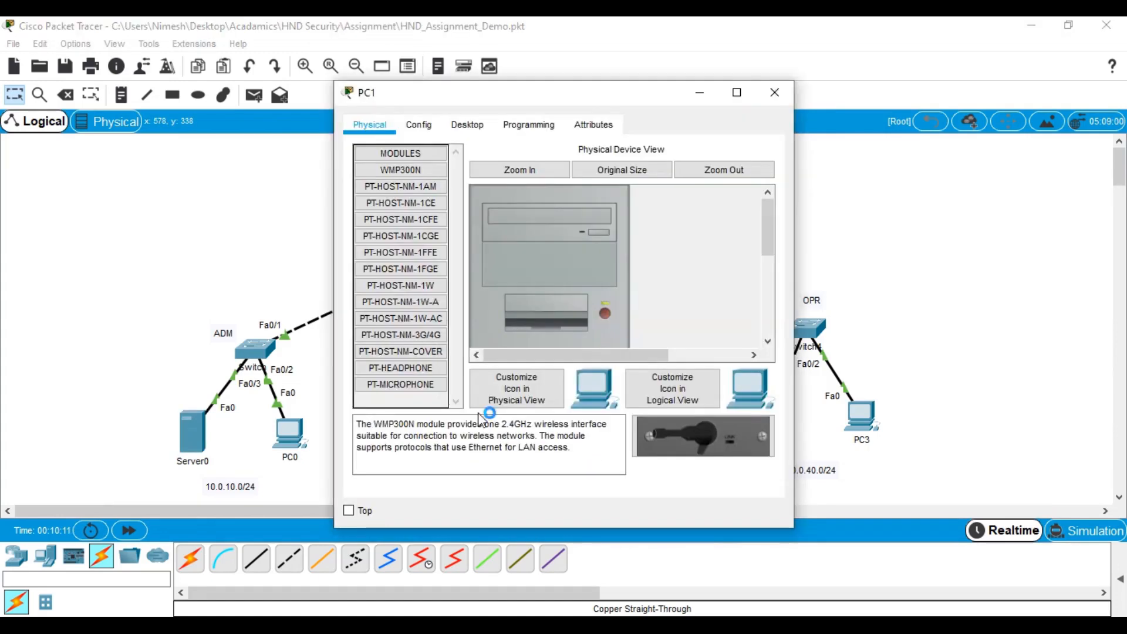
{"action": "left_click", "coordinate": [463, 121]}
{"action": "left_click", "coordinate": [406, 154]}
{"action": "left_click", "coordinate": [504, 240]}
{"action": "type", "text": "10.0.20.1"}
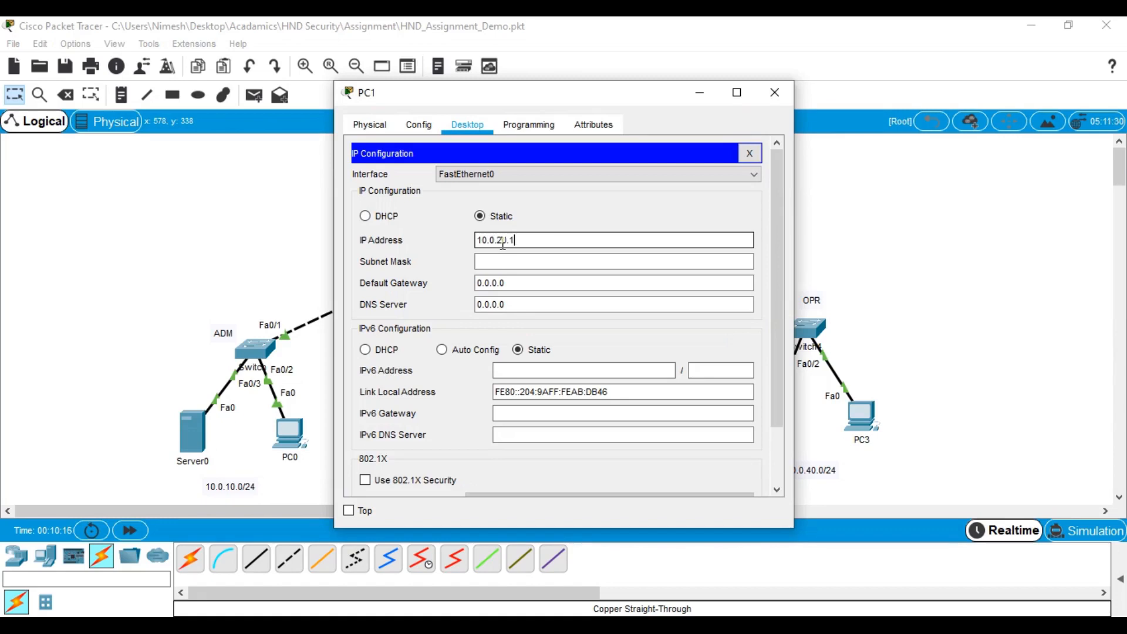
{"action": "type", "text": "2"}
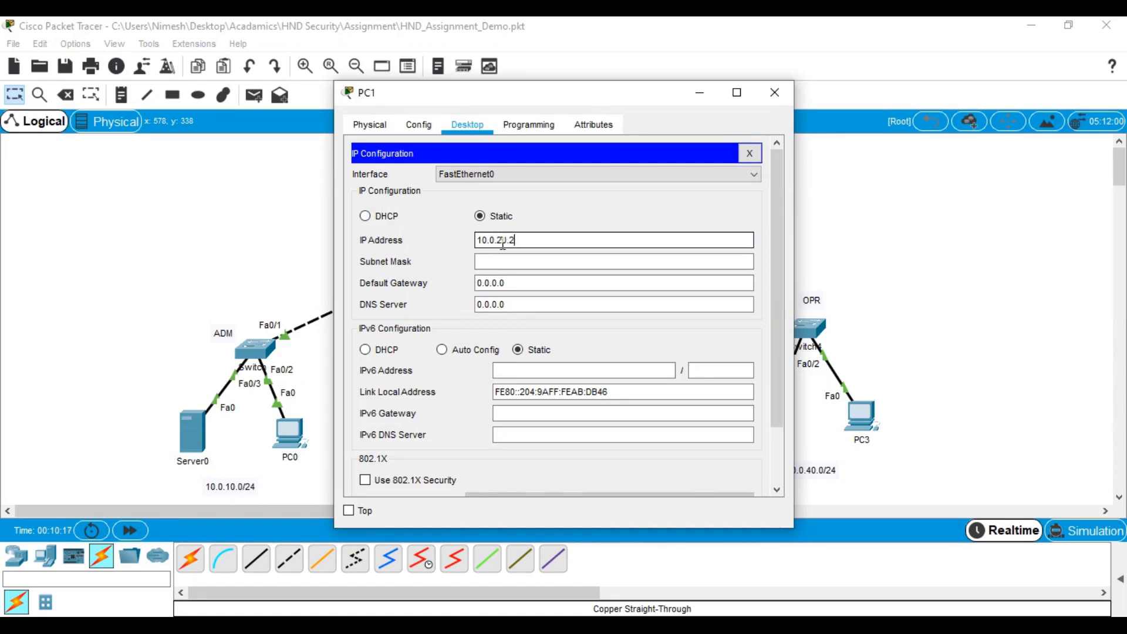
Step: Set PC1's subnet mask to 255.255.255.0 and its default gateway to 10.0.20.1, and close its window
{"action": "left_click", "coordinate": [535, 260]}
{"action": "type", "text": "255."}
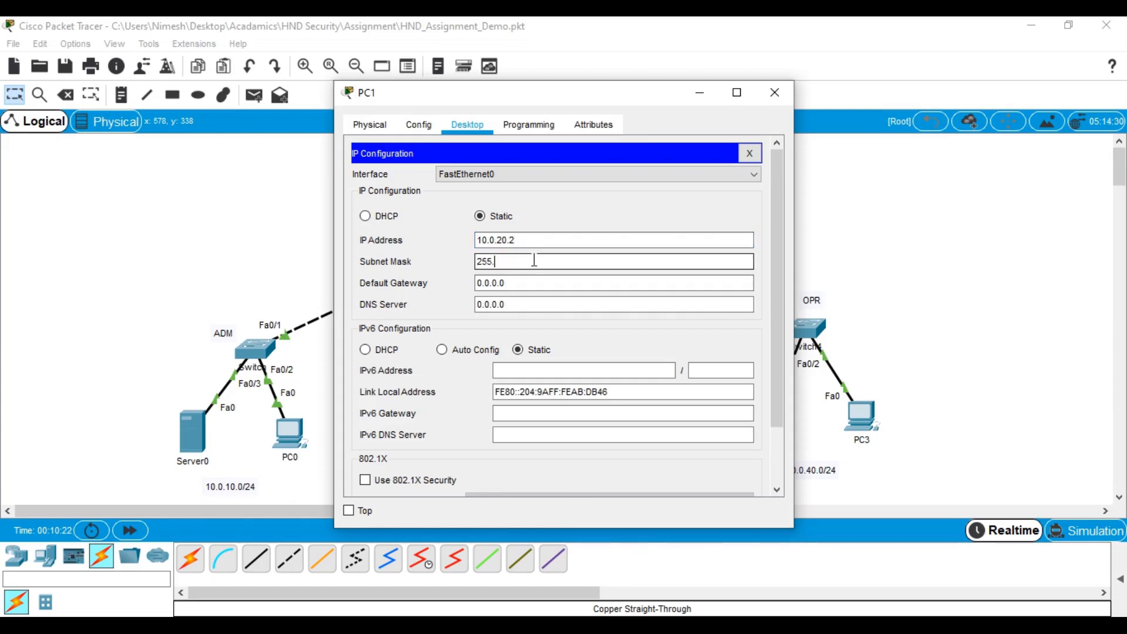
{"action": "type", "text": "255.255.0"}
{"action": "key", "text": "Tab"}
{"action": "type", "text": "10.0.10"}
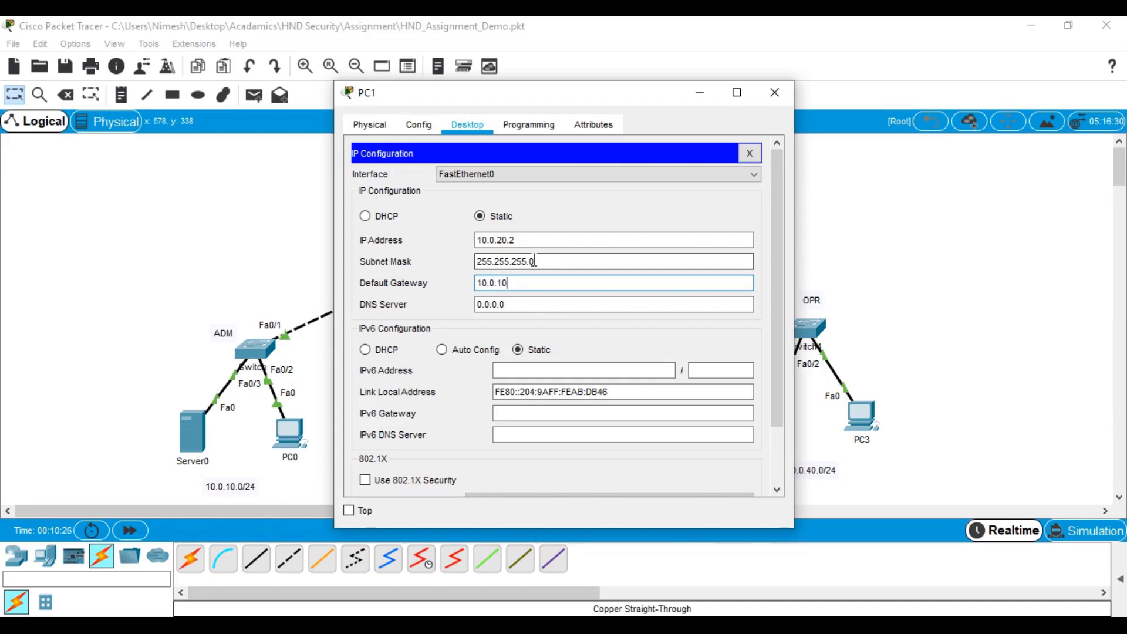
{"action": "key", "text": "BackSpace"}
{"action": "key", "text": "BackSpace"}
{"action": "type", "text": "20.1"}
{"action": "left_click", "coordinate": [774, 92]}
Step: Open Server1's IP configuration and set its static IP address to 10.0.20.3
{"action": "left_click", "coordinate": [385, 419]}
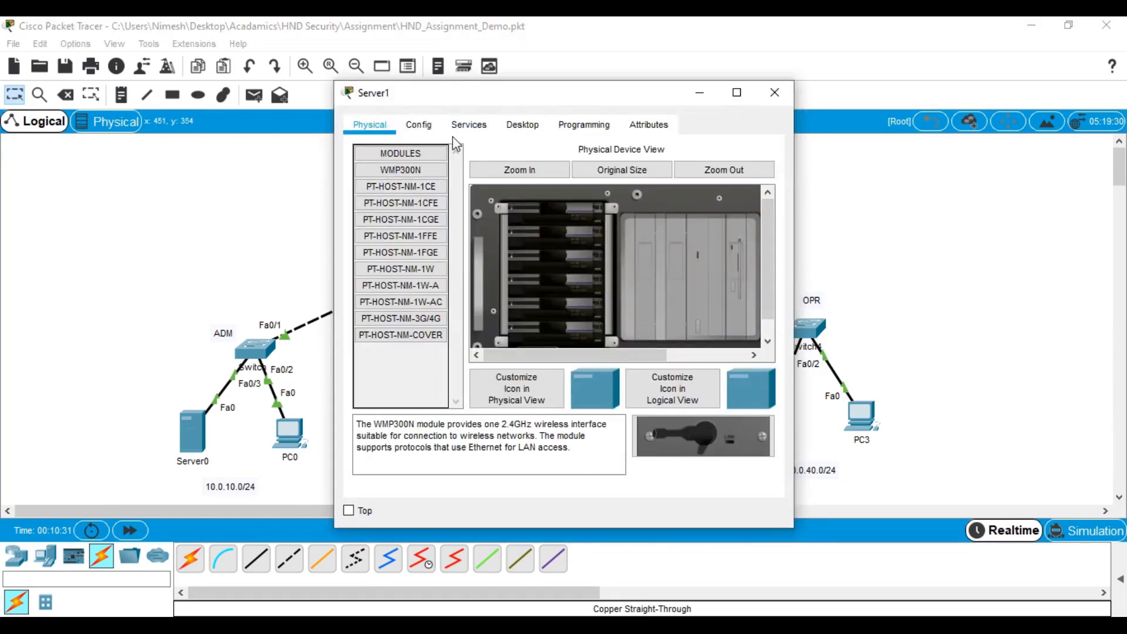
{"action": "left_click", "coordinate": [523, 125]}
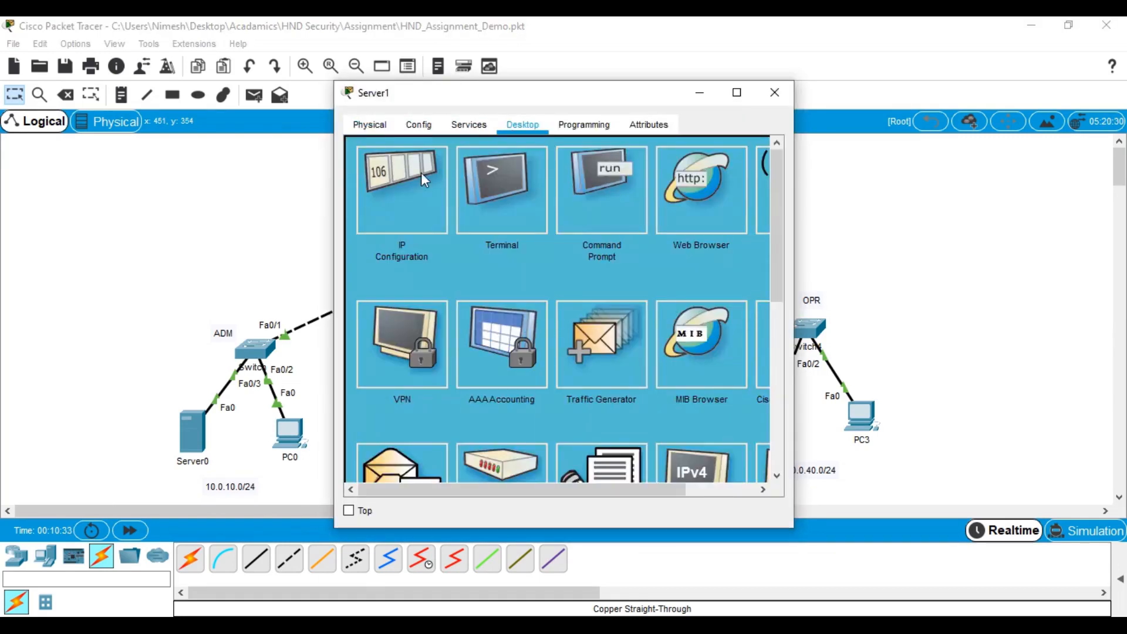
{"action": "left_click", "coordinate": [421, 171]}
{"action": "left_click", "coordinate": [519, 221]}
{"action": "type", "text": "10.0.20.3"}
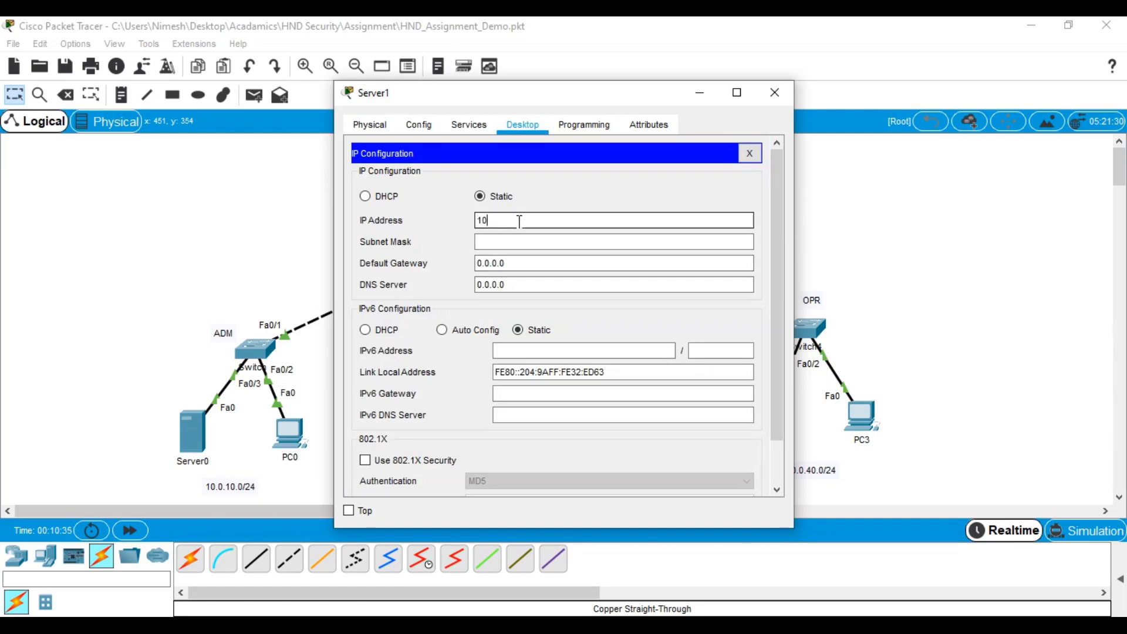
{"action": "key", "text": "Tab"}
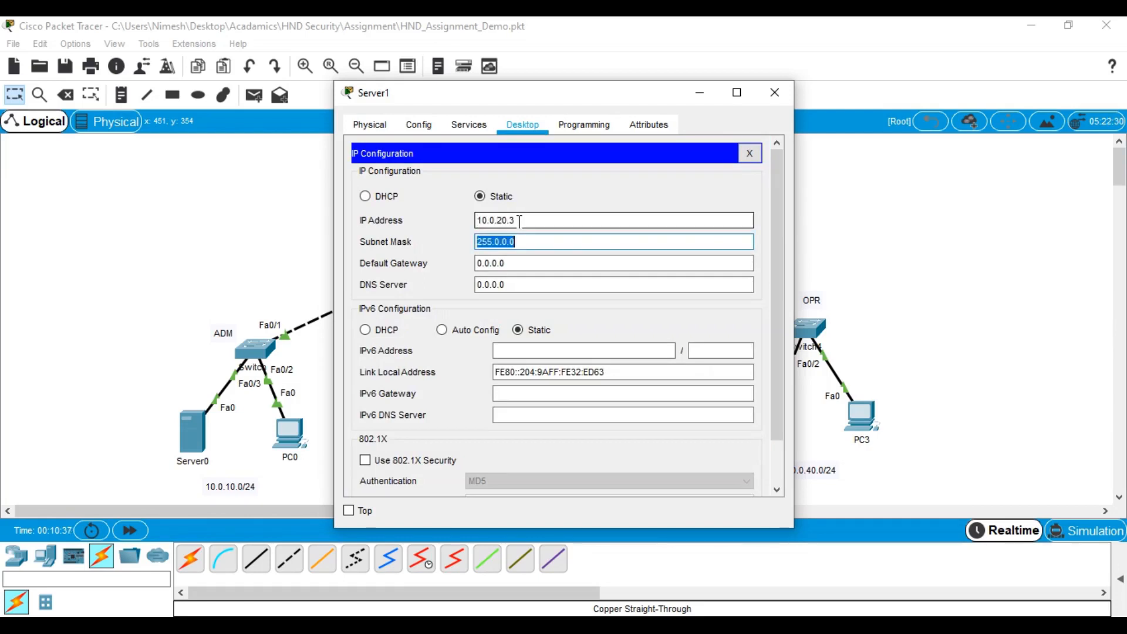
{"action": "type", "text": "10.0.20.1"}
{"action": "key", "text": "Tab"}
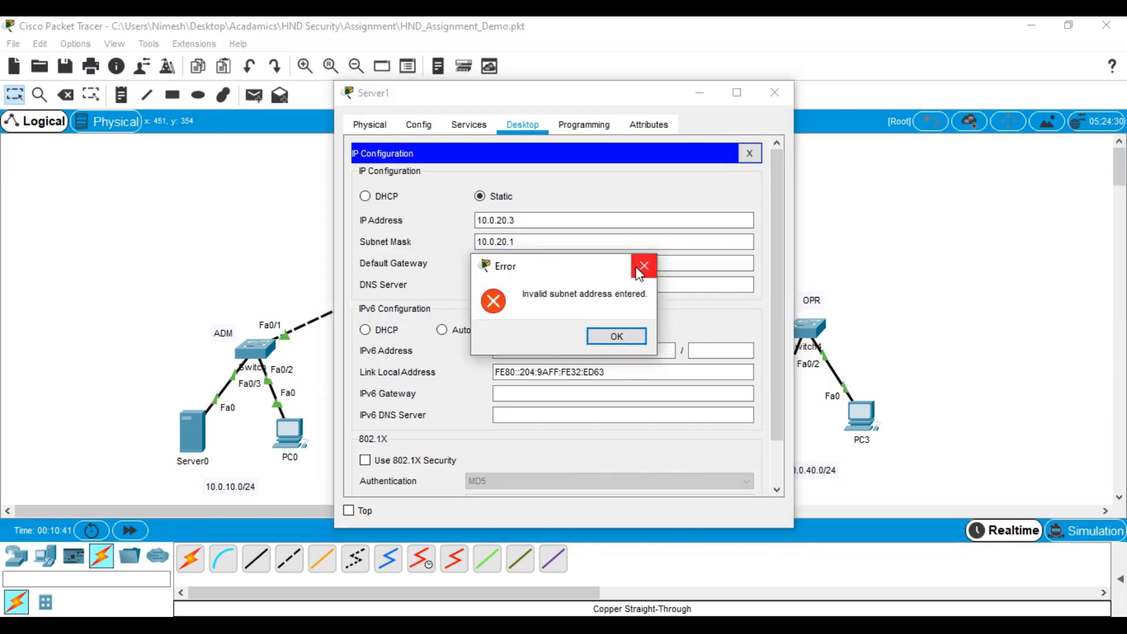
{"action": "left_click", "coordinate": [644, 262]}
Step: Re-enter 10.0.20.3 as Server1's static IP address
{"action": "left_click", "coordinate": [520, 221]}
{"action": "type", "text": "10"}
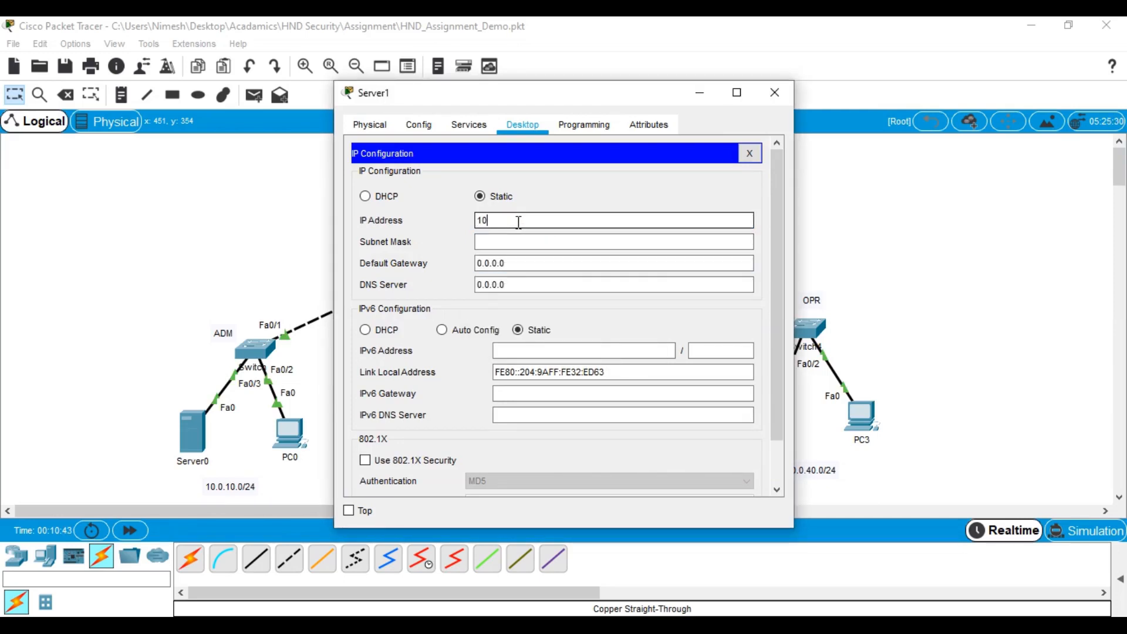
{"action": "type", "text": ".0.20."}
{"action": "type", "text": "3"}
{"action": "key", "text": "Tab"}
Step: Set Server1's subnet mask to 255.255.255.0 and its default gateway to 10.0.20.1, and close its window
{"action": "type", "text": "255"}
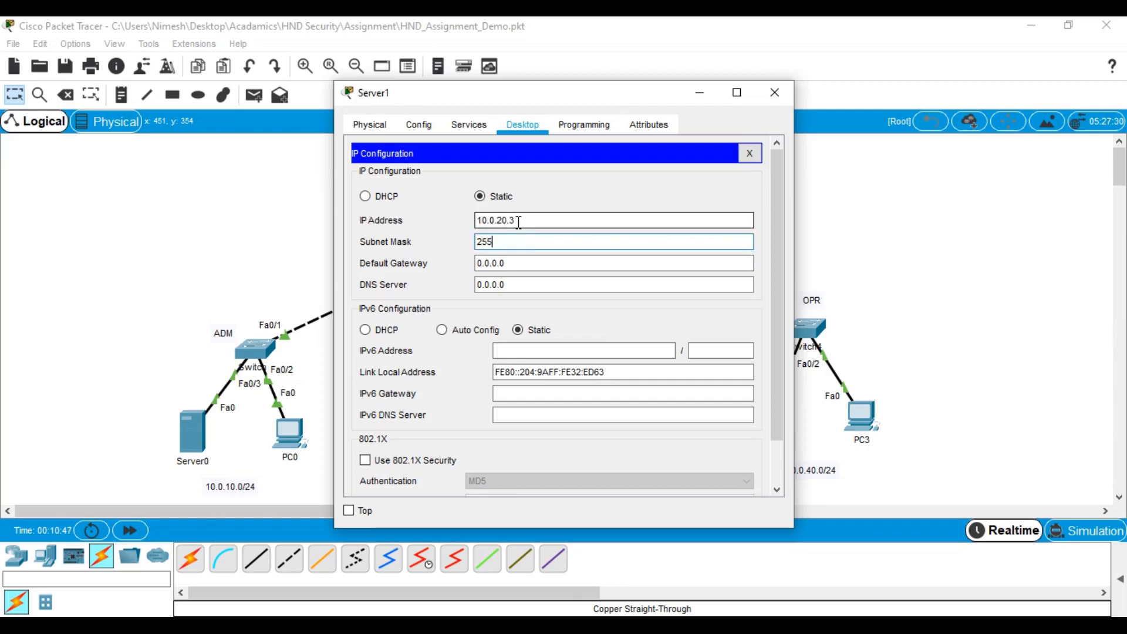
{"action": "type", "text": ".255.255.0"}
{"action": "key", "text": "Tab"}
{"action": "type", "text": "10.0.20.1"}
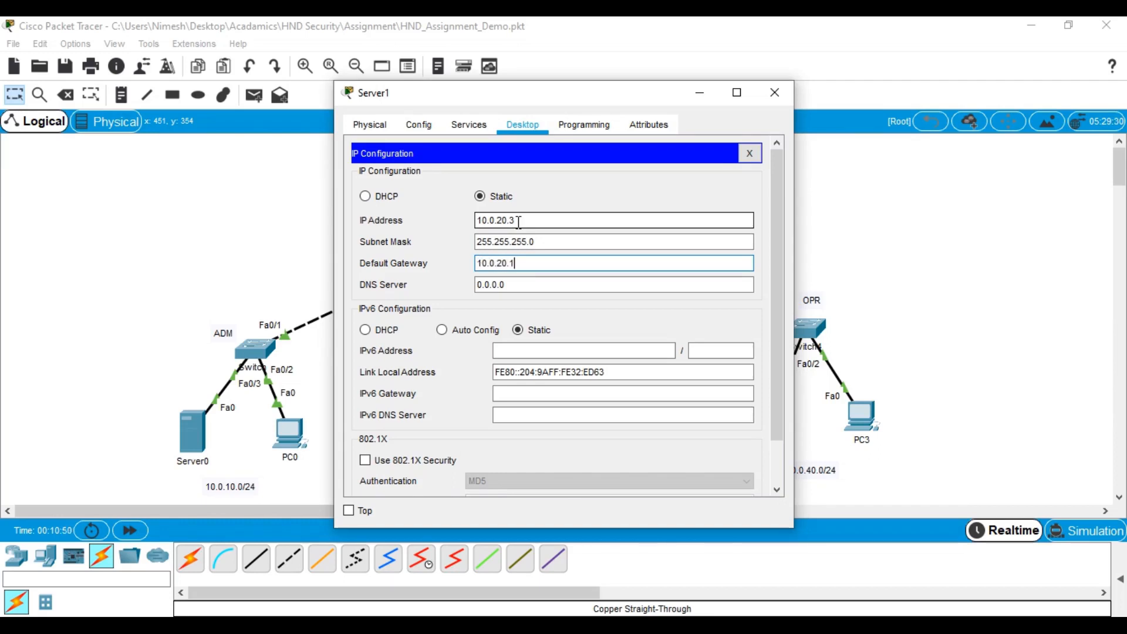
{"action": "left_click", "coordinate": [775, 93]}
Step: Open PC2's IP configuration and set its static IP address to 10.0.30.2
{"action": "left_click_drag", "start_coordinate": [662, 422], "coordinate": [673, 411]}
{"action": "left_click", "coordinate": [672, 411]}
{"action": "left_click", "coordinate": [523, 124]}
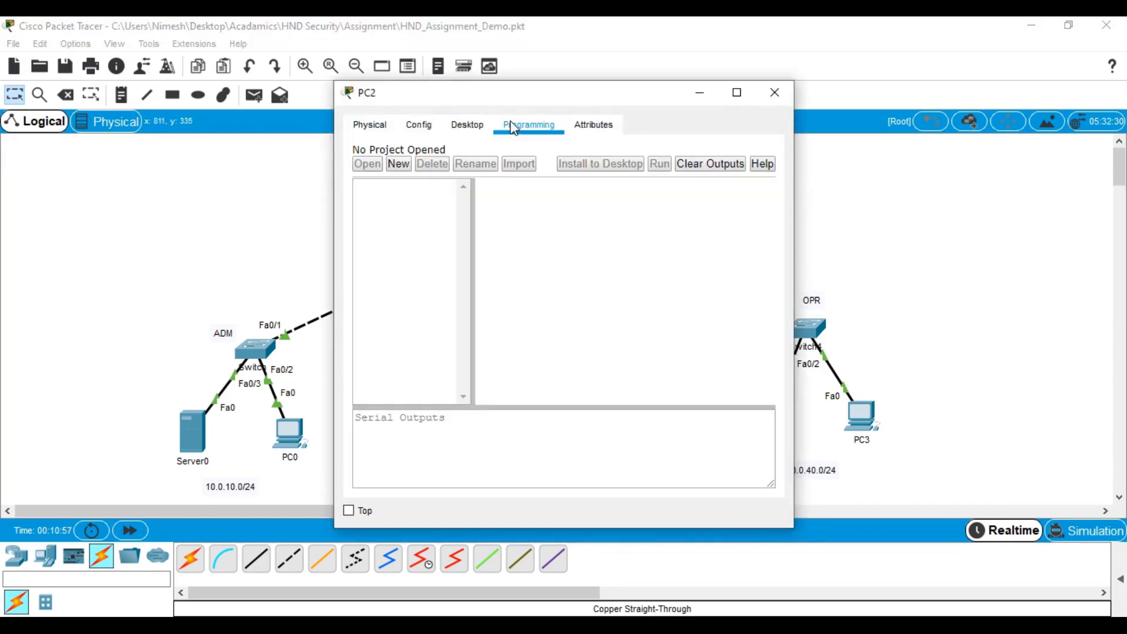
{"action": "left_click", "coordinate": [469, 125]}
{"action": "left_click", "coordinate": [387, 182]}
{"action": "left_click", "coordinate": [508, 243]}
{"action": "type", "text": "10.0.30."}
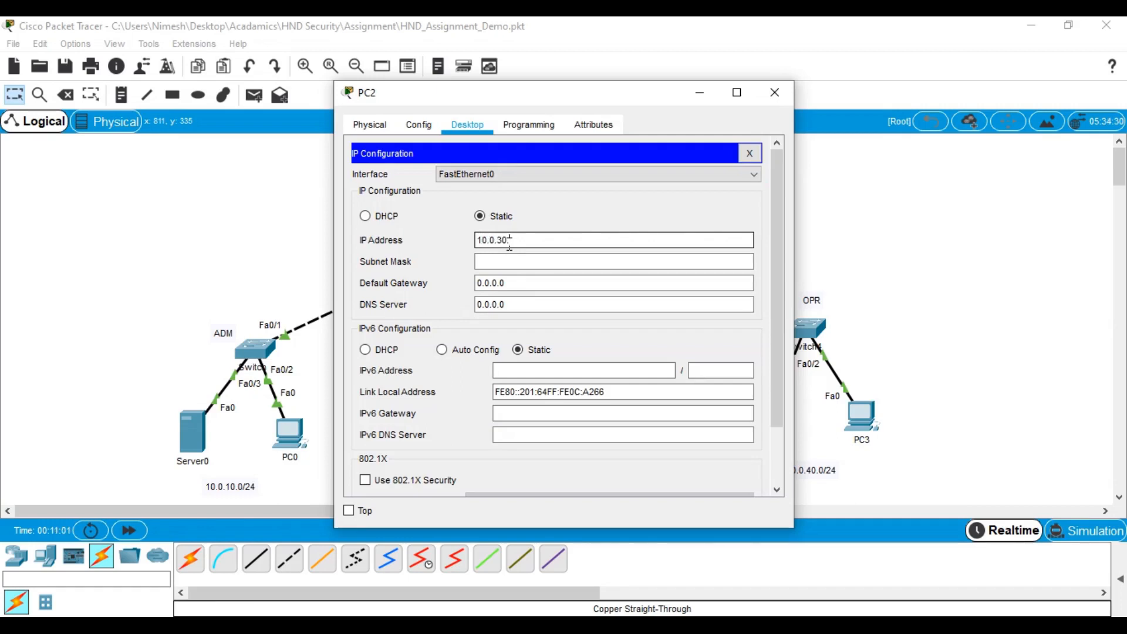
{"action": "type", "text": "2"}
{"action": "key", "text": "Tab"}
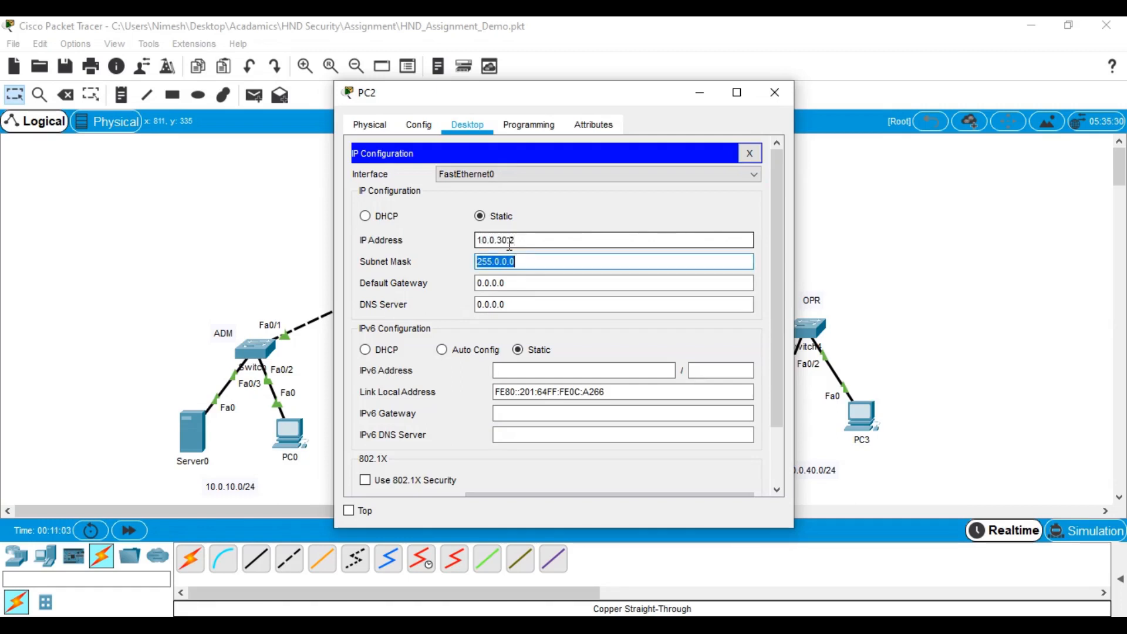
Step: Set PC2's subnet mask to 255.255.255.0 and its default gateway to 10.0.30.1, and close its window
{"action": "type", "text": "255.255.255.0"}
{"action": "key", "text": "Tab"}
{"action": "type", "text": "10.0.30.1"}
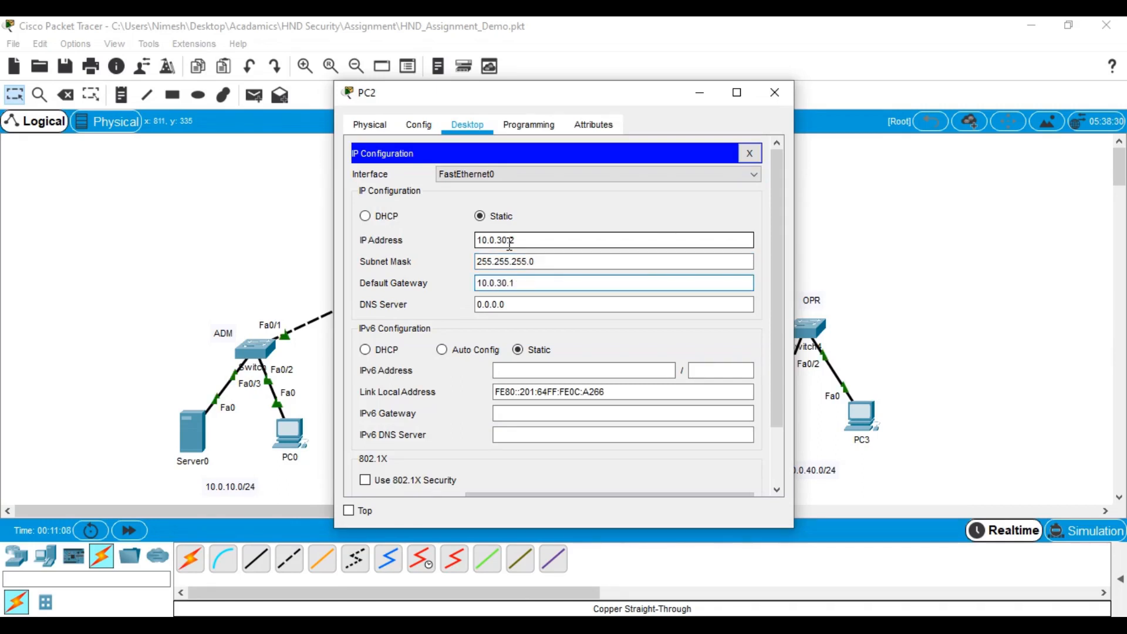
{"action": "left_click", "coordinate": [775, 92]}
Step: Open Server2's IP configuration and set its static IP address to 10.0.30.3
{"action": "left_click", "coordinate": [569, 400]}
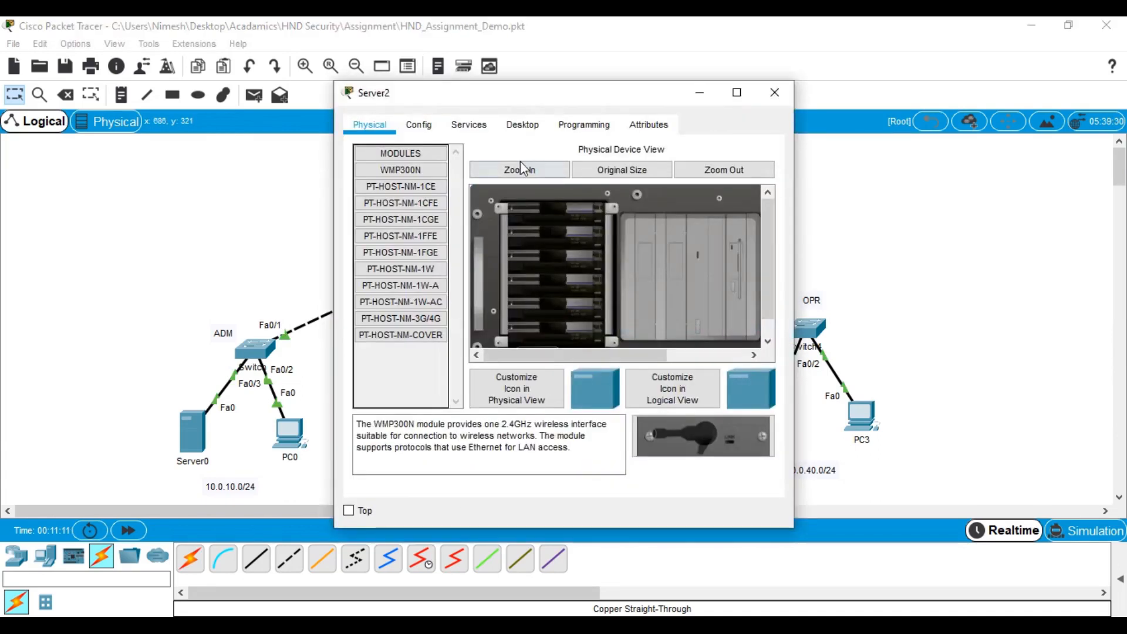
{"action": "left_click", "coordinate": [523, 125]}
{"action": "left_click", "coordinate": [421, 206]}
{"action": "left_click", "coordinate": [506, 228]}
{"action": "type", "text": "10.0.30.3"}
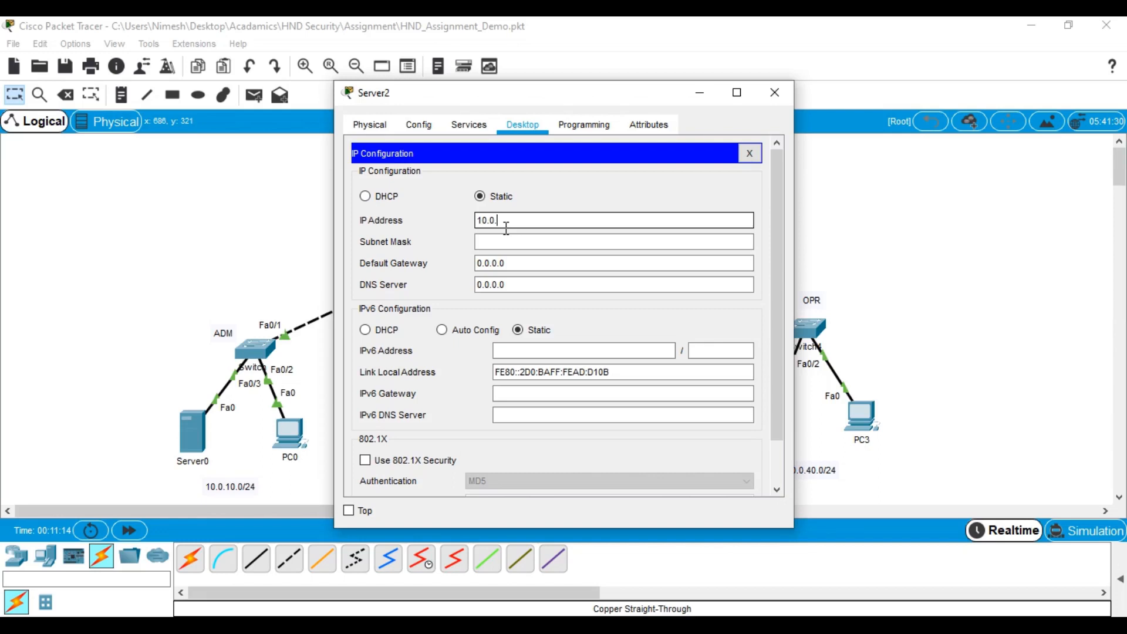
{"action": "key", "text": "Tab"}
Step: Set Server2's subnet mask to 255.255.255.0 and its default gateway to 10.0.30.1, and close its window
{"action": "type", "text": "255.255.255.0"}
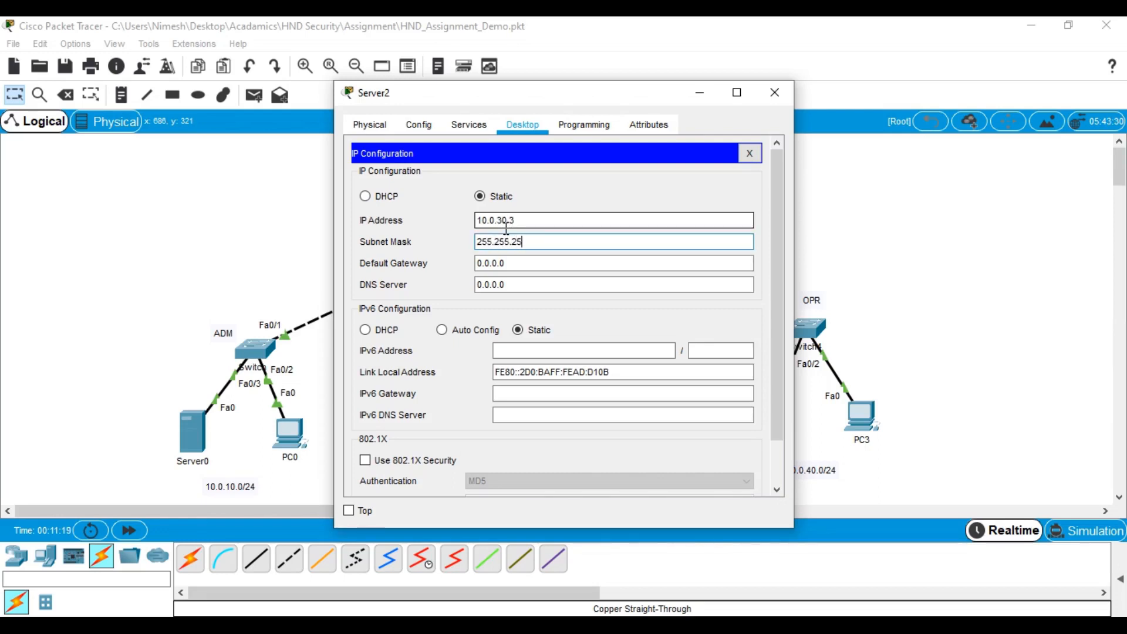
{"action": "key", "text": "Tab"}
{"action": "type", "text": "10"}
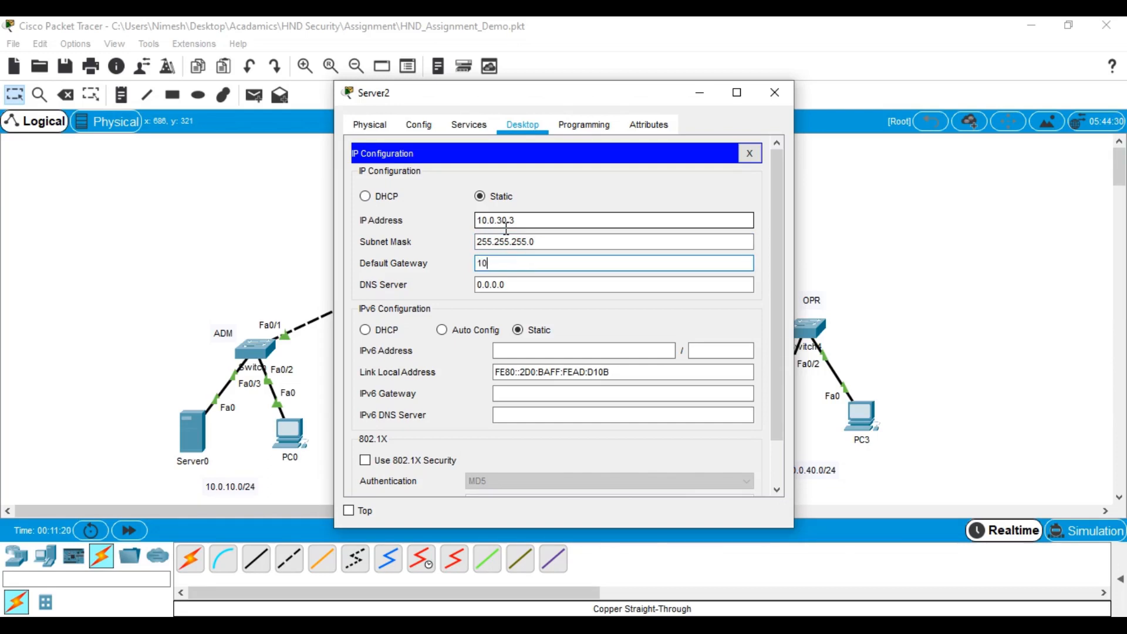
{"action": "type", "text": ".0.30.1"}
{"action": "left_click", "coordinate": [774, 94]}
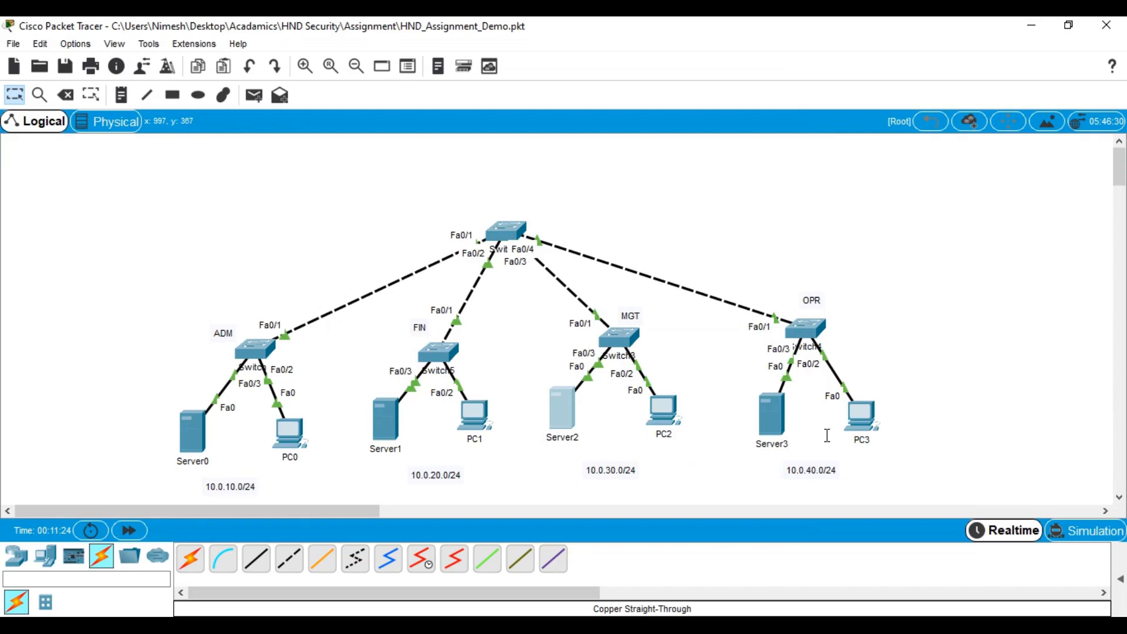
Step: Open PC3's IP configuration and set its static IP address to 10.0.40.2
{"action": "left_click", "coordinate": [869, 414]}
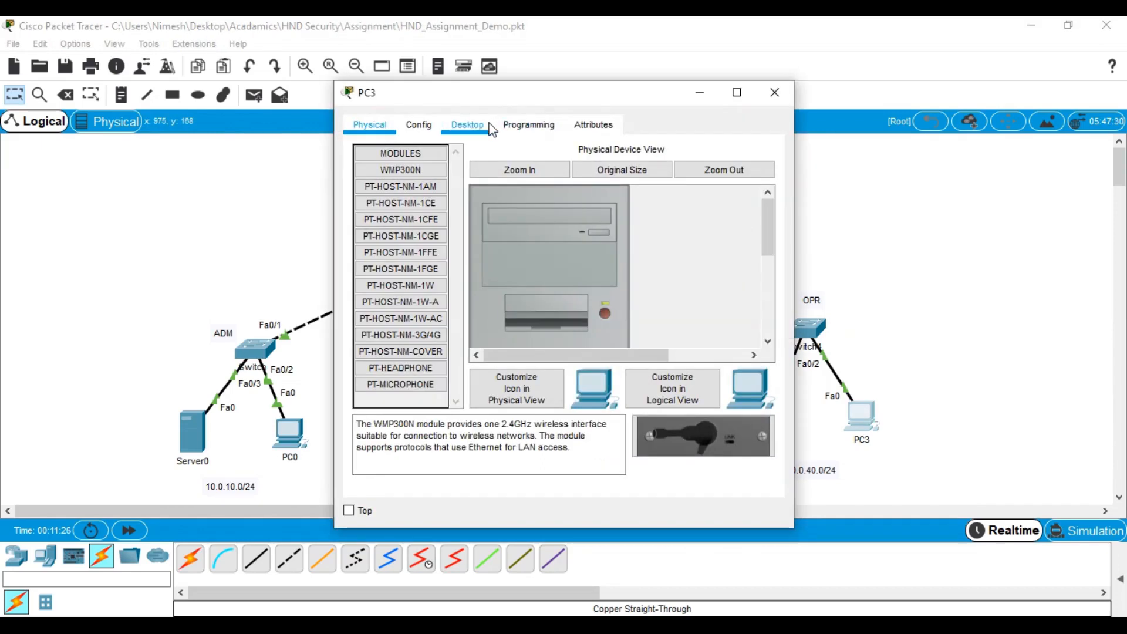
{"action": "left_click", "coordinate": [468, 124]}
{"action": "left_click", "coordinate": [439, 178]}
{"action": "left_click", "coordinate": [508, 239]}
{"action": "type", "text": "10.0.40.2"}
{"action": "key", "text": "Tab"}
Step: Set PC3's subnet mask to 255.255.255.0 and its default gateway to 10.0.40.1, and close its window
{"action": "type", "text": "2555."}
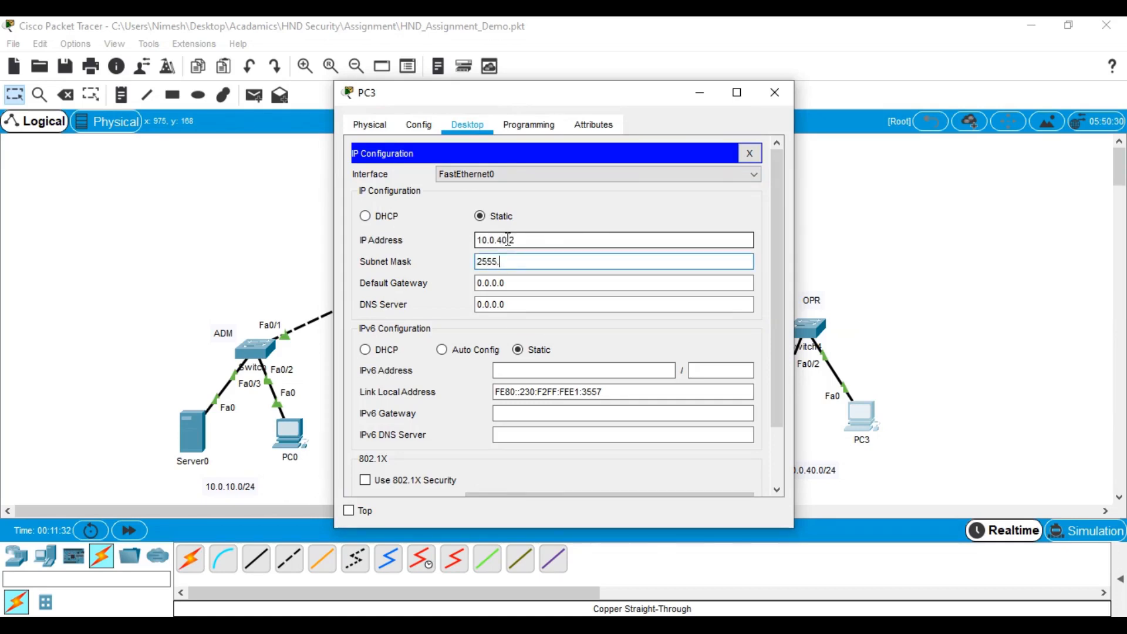
{"action": "key", "text": "BackSpace"}
{"action": "key", "text": "BackSpace"}
{"action": "type", "text": ".255.3"}
{"action": "key", "text": "BackSpace"}
{"action": "type", "text": "255.0"}
{"action": "key", "text": "Tab"}
{"action": "type", "text": "10.0.40.1"}
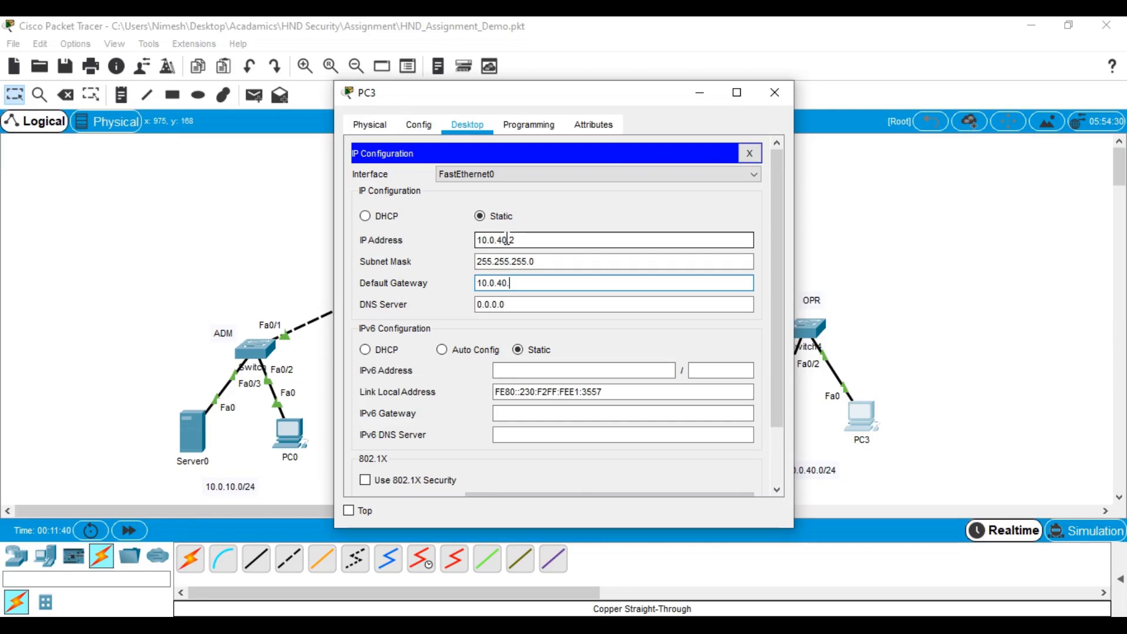
{"action": "left_click", "coordinate": [771, 101]}
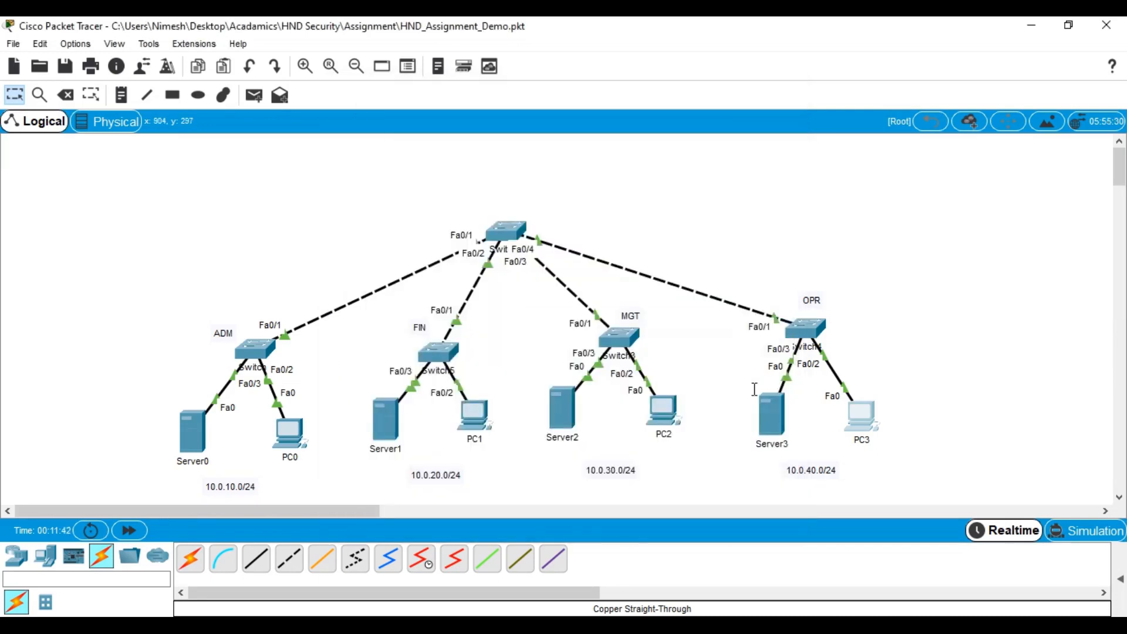
Step: Open Server3's IP configuration and set its static IP address to 10.0.40.3
{"action": "left_click", "coordinate": [768, 412]}
{"action": "left_click", "coordinate": [524, 126]}
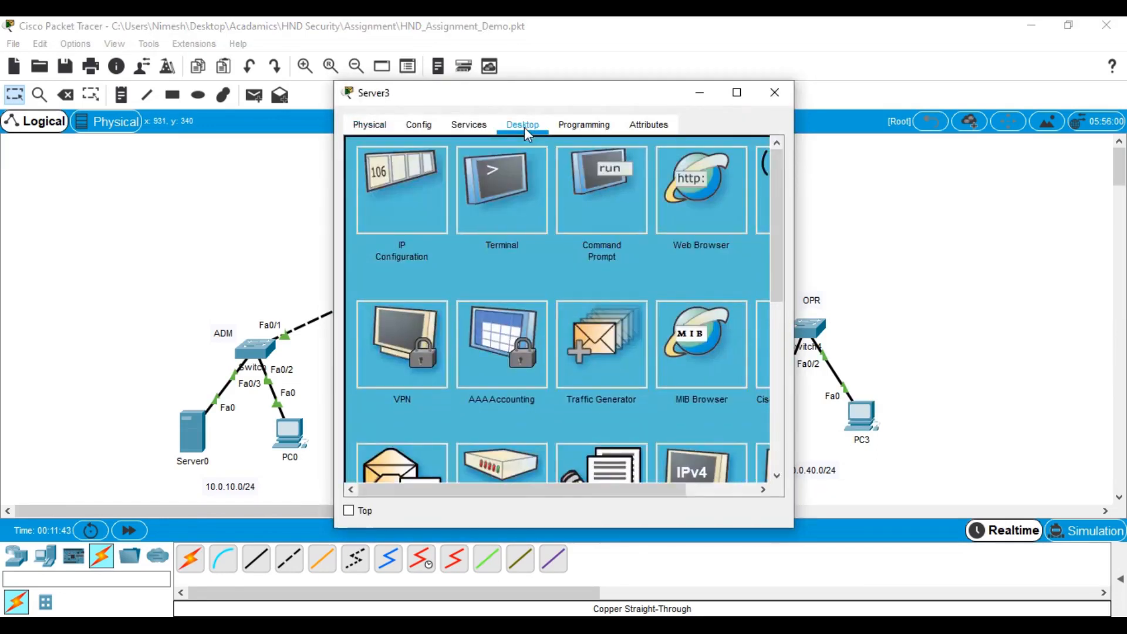
{"action": "left_click", "coordinate": [415, 173]}
{"action": "left_click", "coordinate": [505, 218]}
{"action": "type", "text": "10.0"}
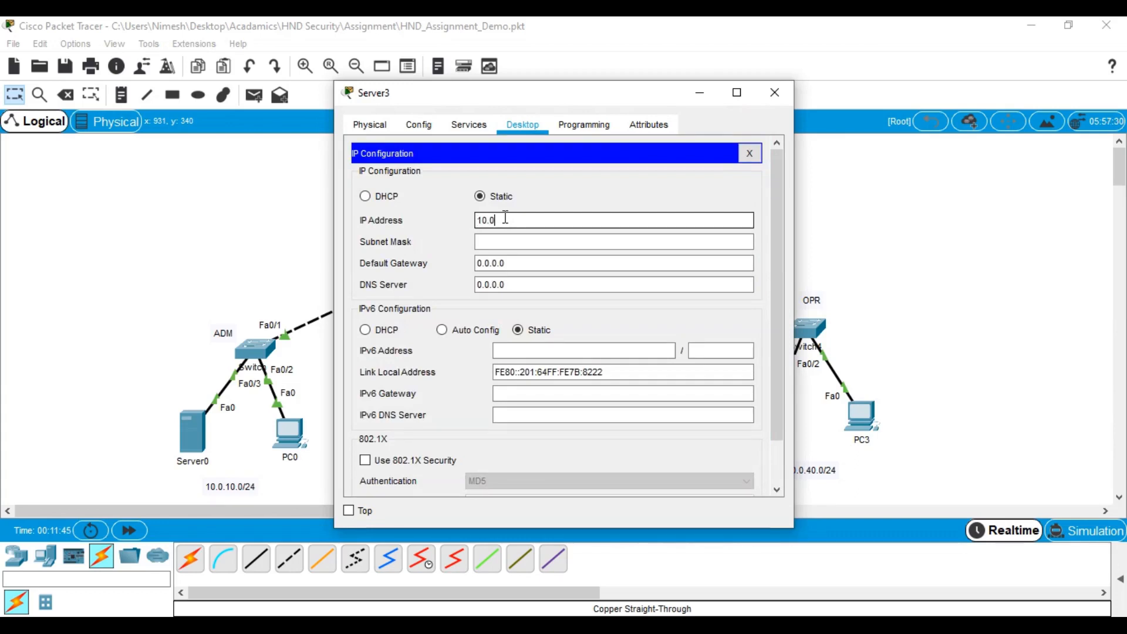
{"action": "type", "text": ".40.3"}
{"action": "key", "text": "Tab"}
Step: Set Server3's subnet mask to 255.255.255.0 and its default gateway to 10.0.40.1, and close its window
{"action": "type", "text": "255.255.255.0"}
{"action": "key", "text": "Tab"}
{"action": "type", "text": "10.0.40.1"}
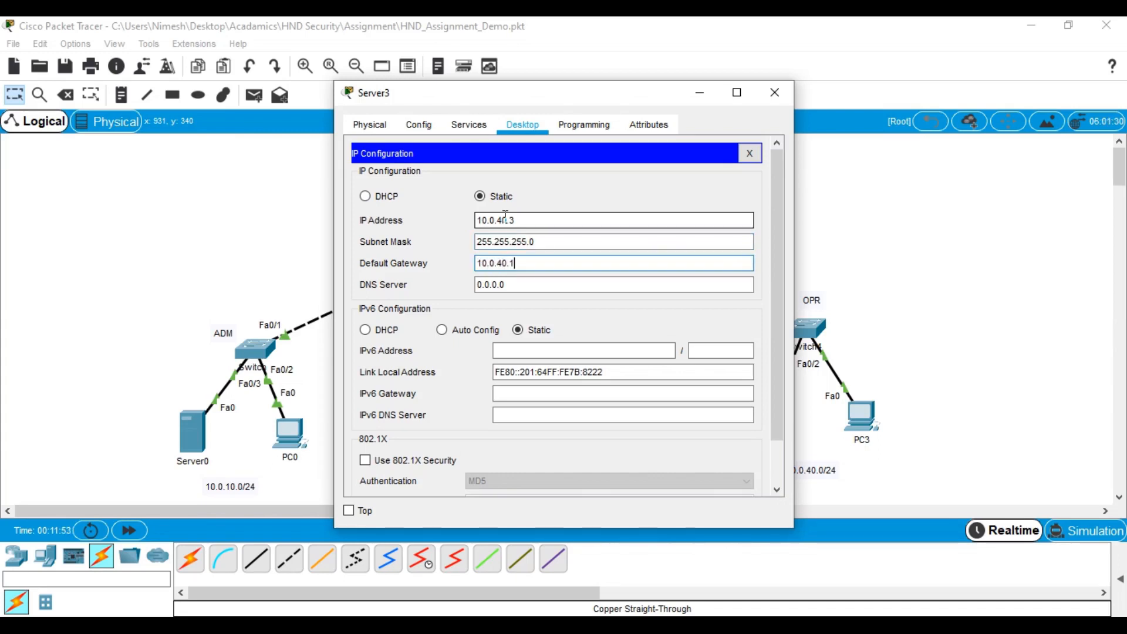
{"action": "left_click", "coordinate": [771, 91]}
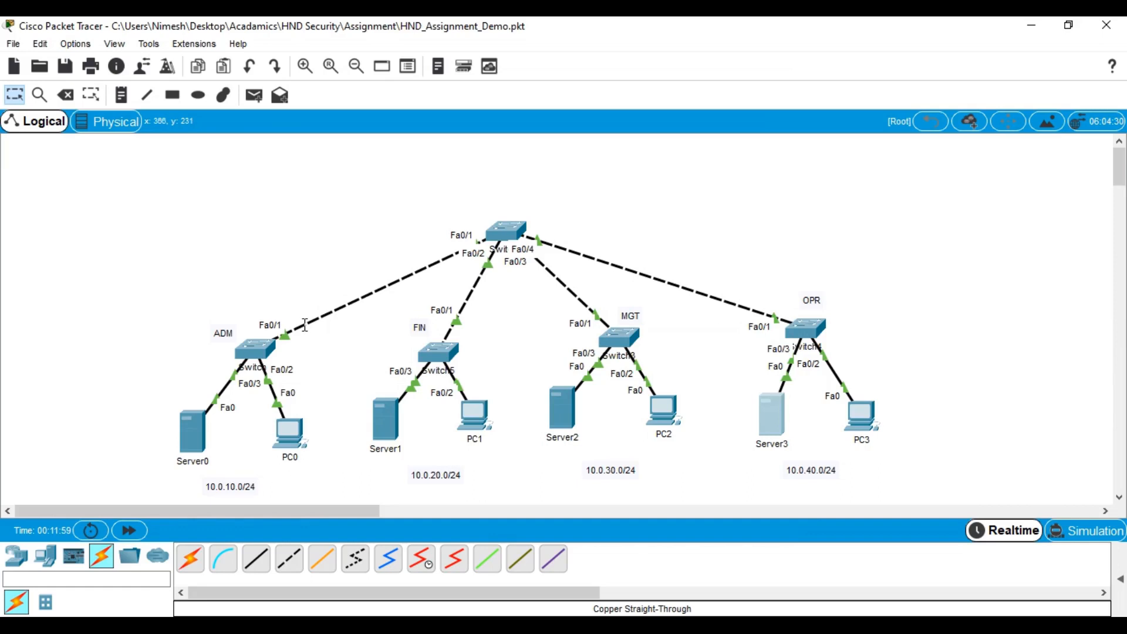
Step: Open PC0's command prompt in a maximized window and run ipconfig to check its addressing
{"action": "left_click", "coordinate": [295, 433]}
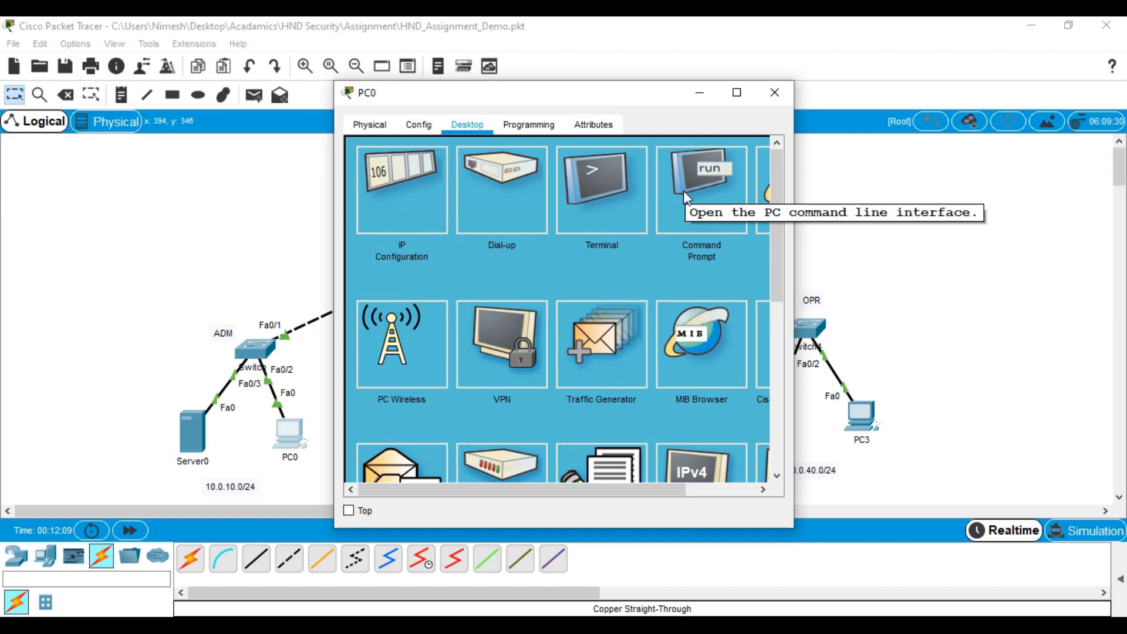
{"action": "left_click", "coordinate": [680, 191]}
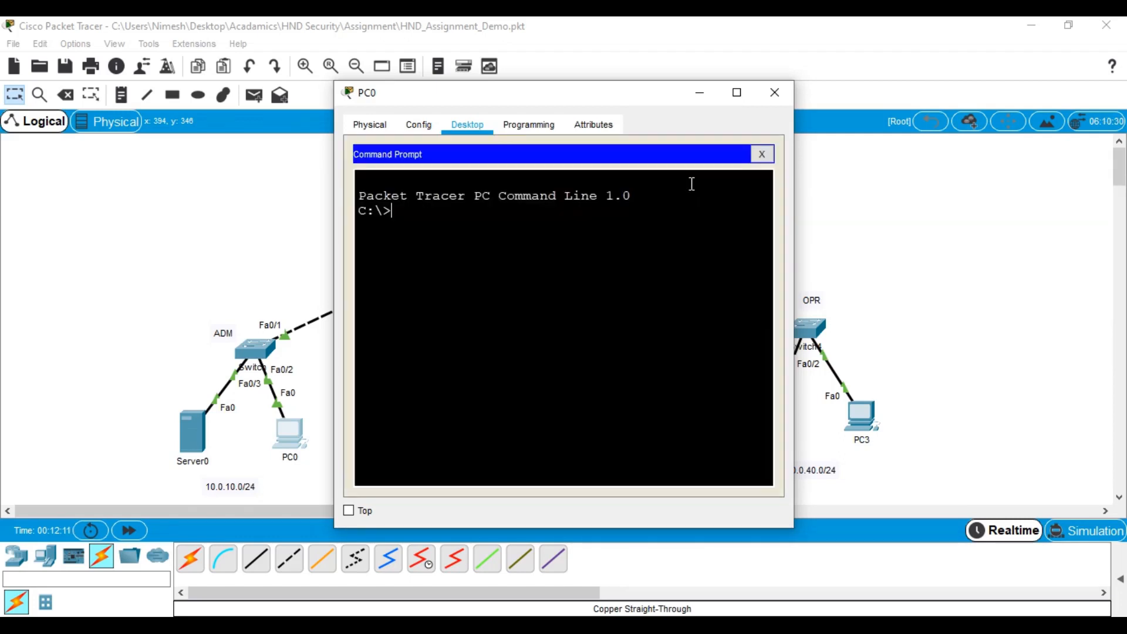
{"action": "left_click", "coordinate": [735, 93]}
{"action": "type", "text": "ipconfig"}
{"action": "key", "text": "Return"}
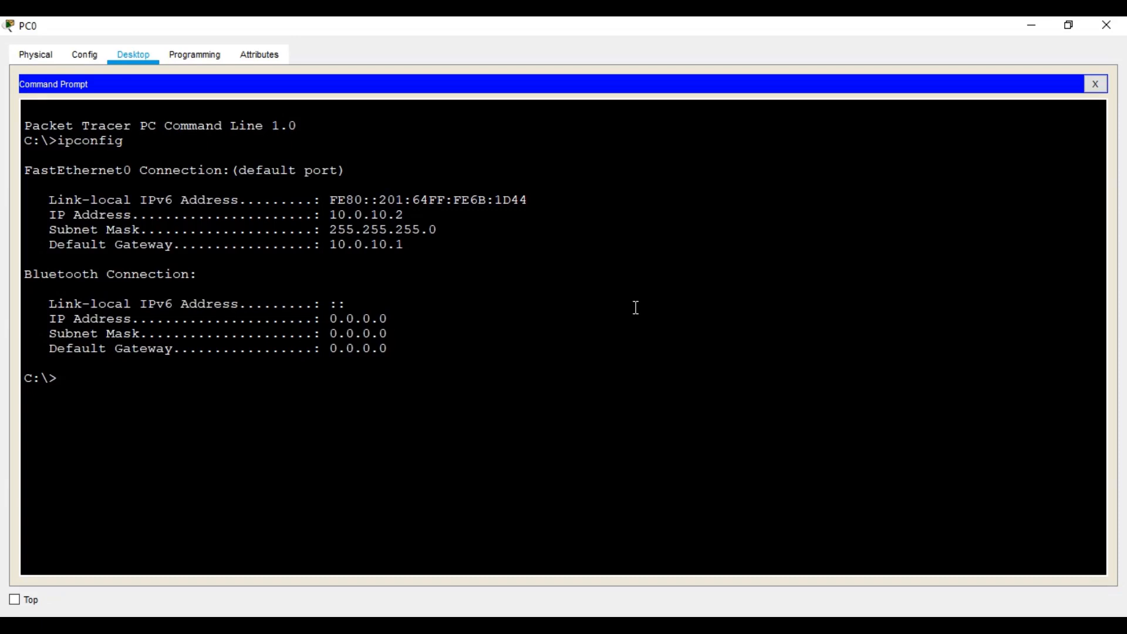
Step: Ping Server0 at 10.0.10.3 from PC0 and restore the window to its normal size
{"action": "type", "text": "ping 10.0.10.3"}
{"action": "key", "text": "Return"}
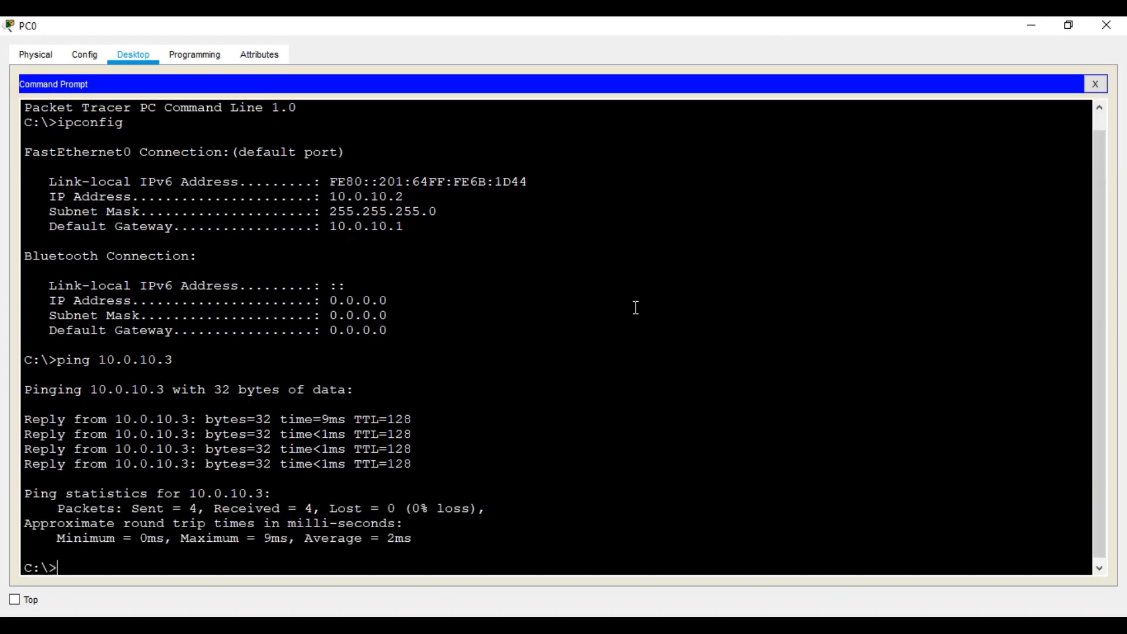
{"action": "left_click", "coordinate": [1069, 25]}
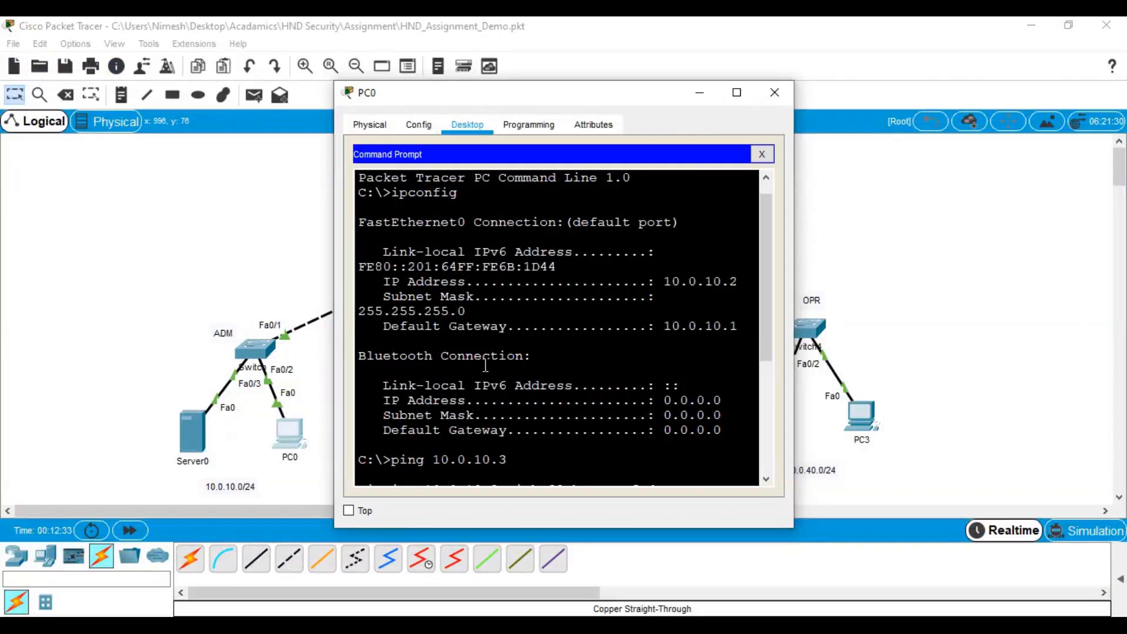
Step: Ping Server1 at 10.0.20.3 from PC0's command prompt to test cross-department connectivity, and close PC0's window
{"action": "key", "text": "Up"}
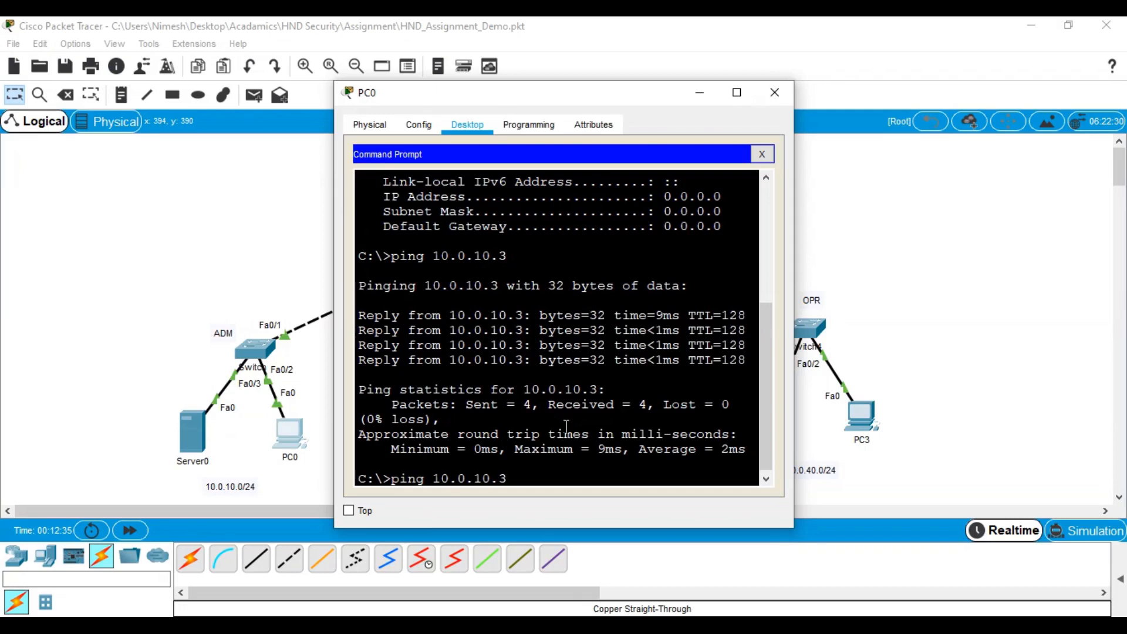
{"action": "key", "text": "BackSpace"}
{"action": "type", "text": "2"}
{"action": "key", "text": "Return"}
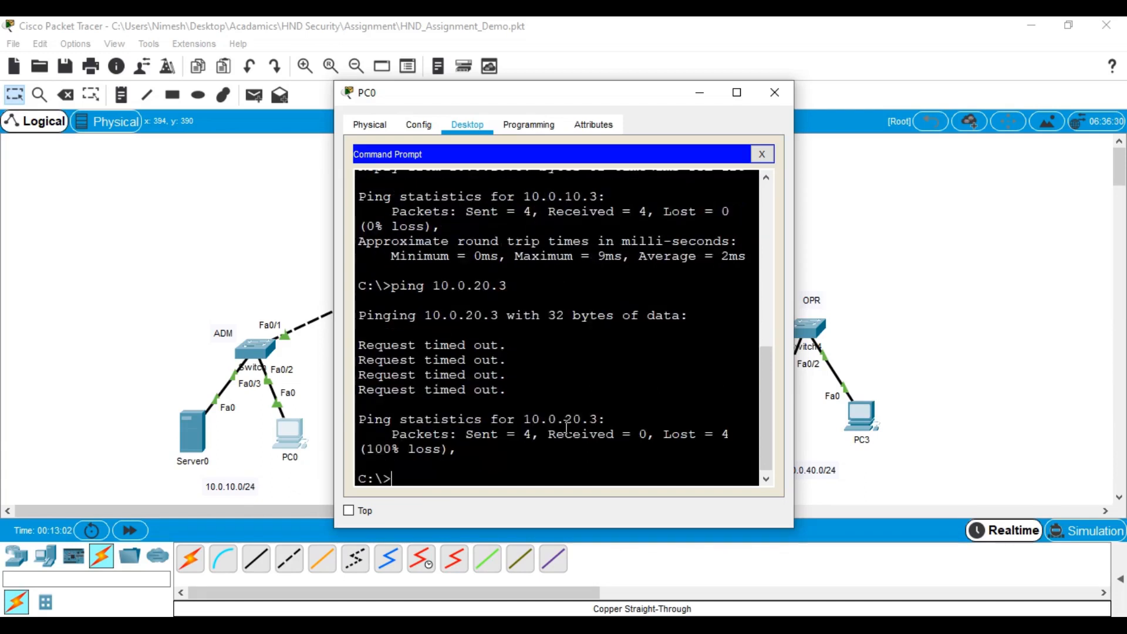
{"action": "left_click", "coordinate": [737, 92]}
{"action": "left_click", "coordinate": [1116, 26]}
Step: Open PC1's command prompt and run ipconfig to check its addressing
{"action": "left_click", "coordinate": [475, 414]}
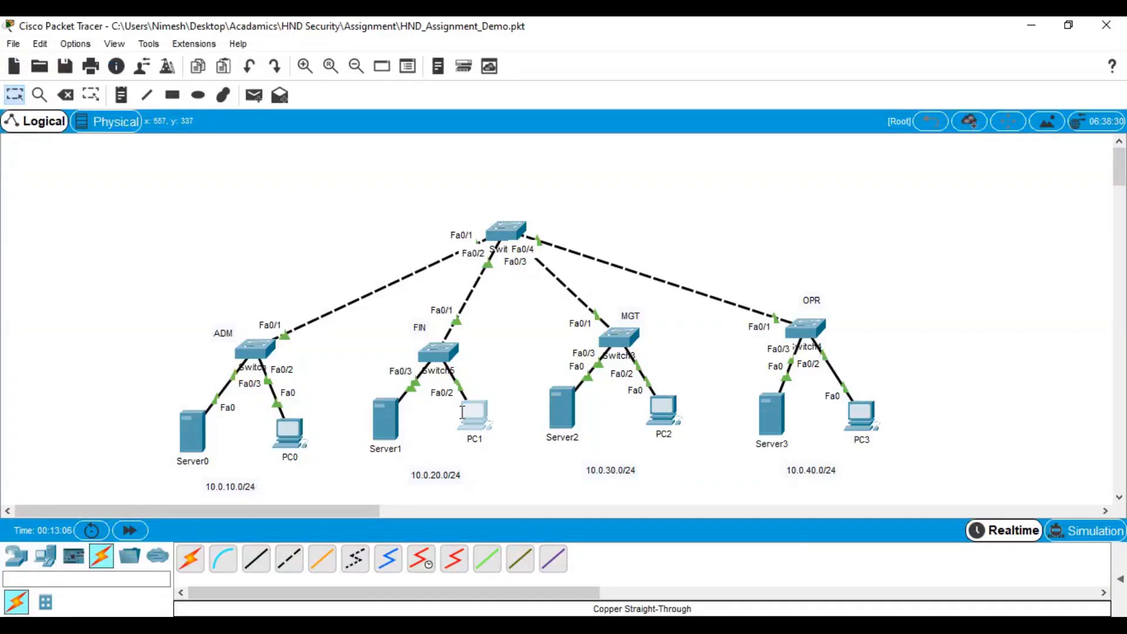
{"action": "left_click", "coordinate": [717, 178]}
{"action": "type", "text": "ipconfig"}
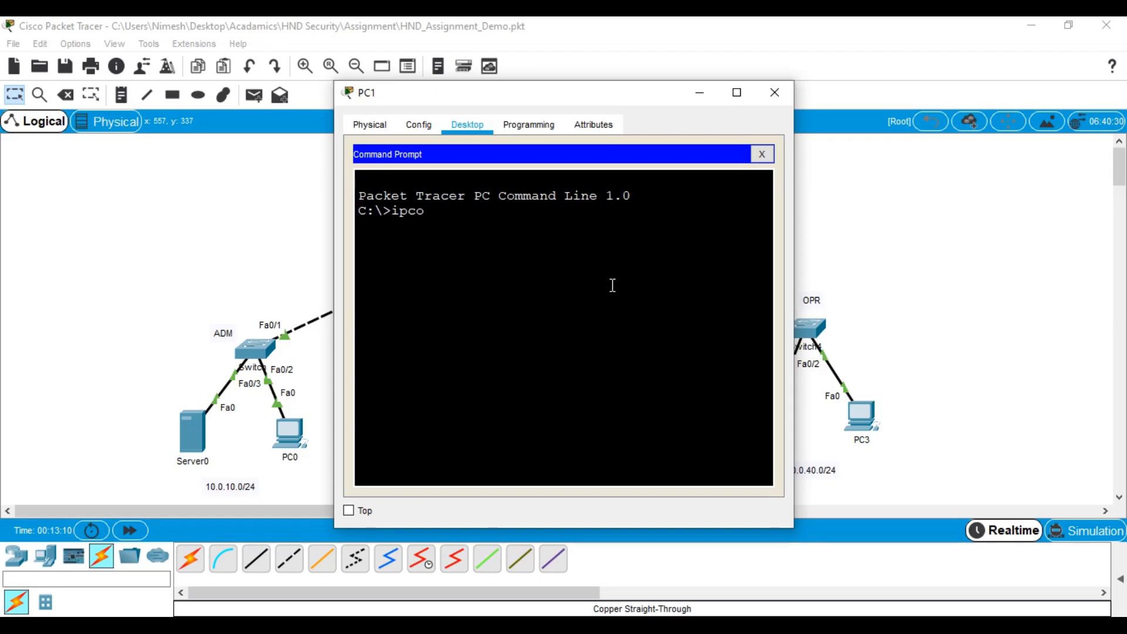
{"action": "key", "text": "Return"}
Step: Ping Server1 at 10.0.20.3 from PC1 and close PC1's window
{"action": "type", "text": "ping 10.0.20.3"}
{"action": "key", "text": "Return"}
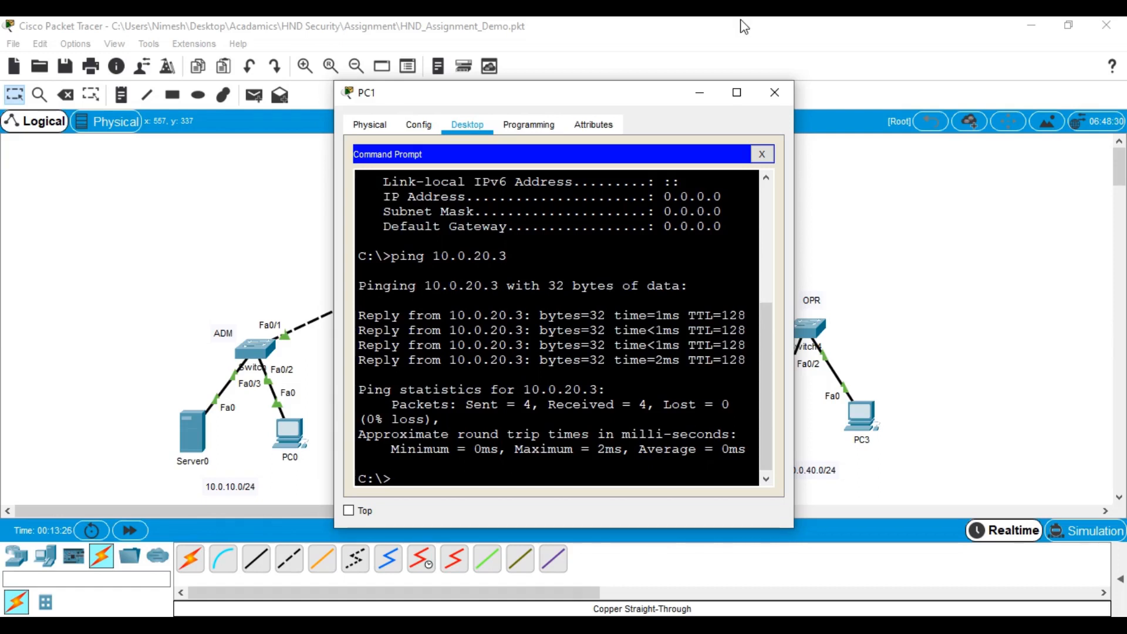
{"action": "left_click", "coordinate": [775, 92]}
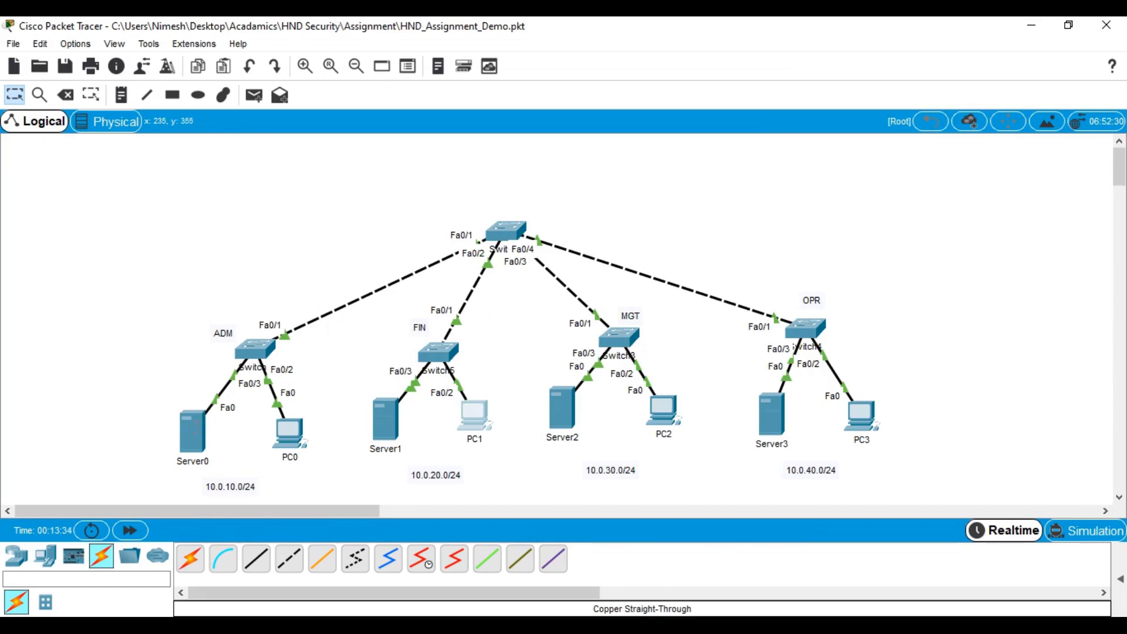
Step: Open Server0's FTP service settings in a maximized window
{"action": "left_click", "coordinate": [205, 427]}
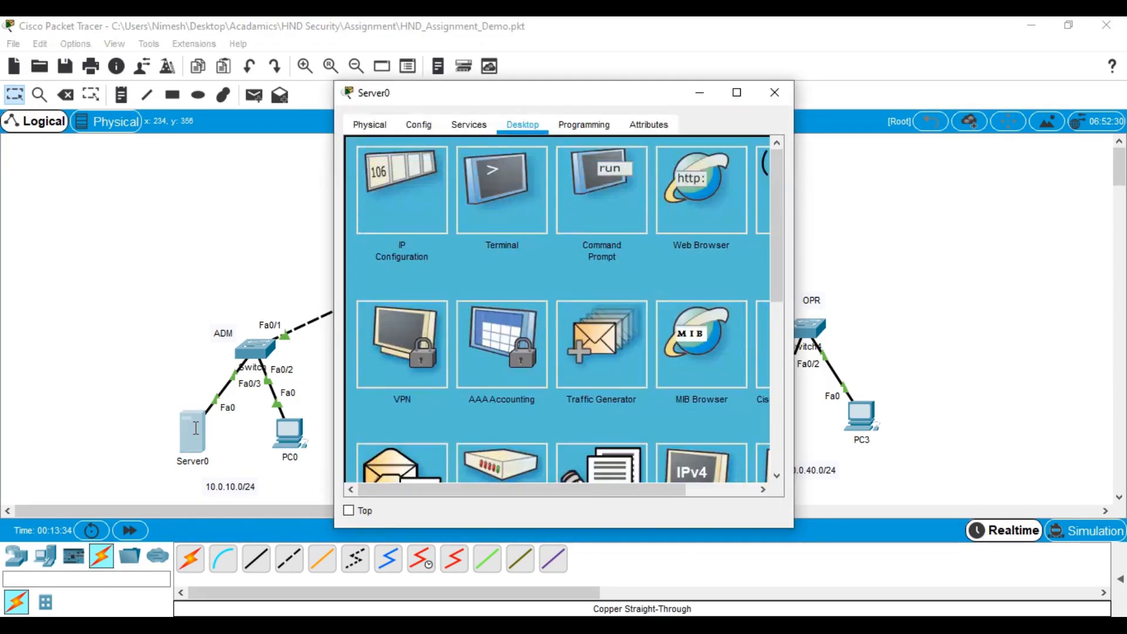
{"action": "left_click", "coordinate": [737, 93]}
{"action": "left_click", "coordinate": [125, 58]}
{"action": "left_click", "coordinate": [65, 240]}
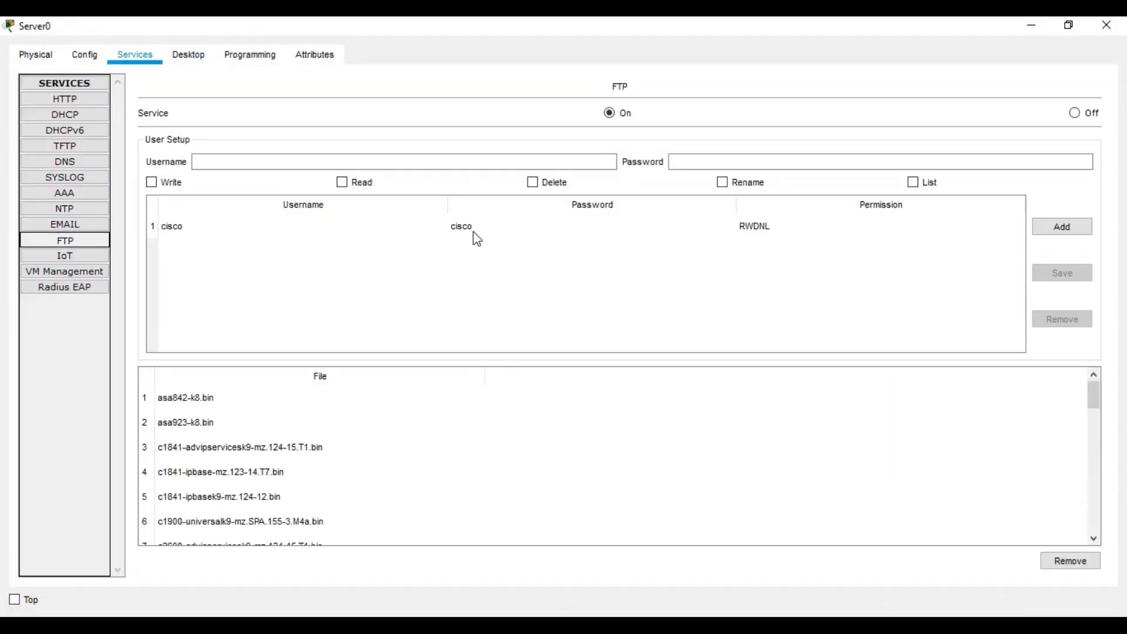
Step: Add an FTP user adm1 with all five permissions, based on the existing account's entry, save it, and close Server0's window
{"action": "left_click", "coordinate": [172, 234]}
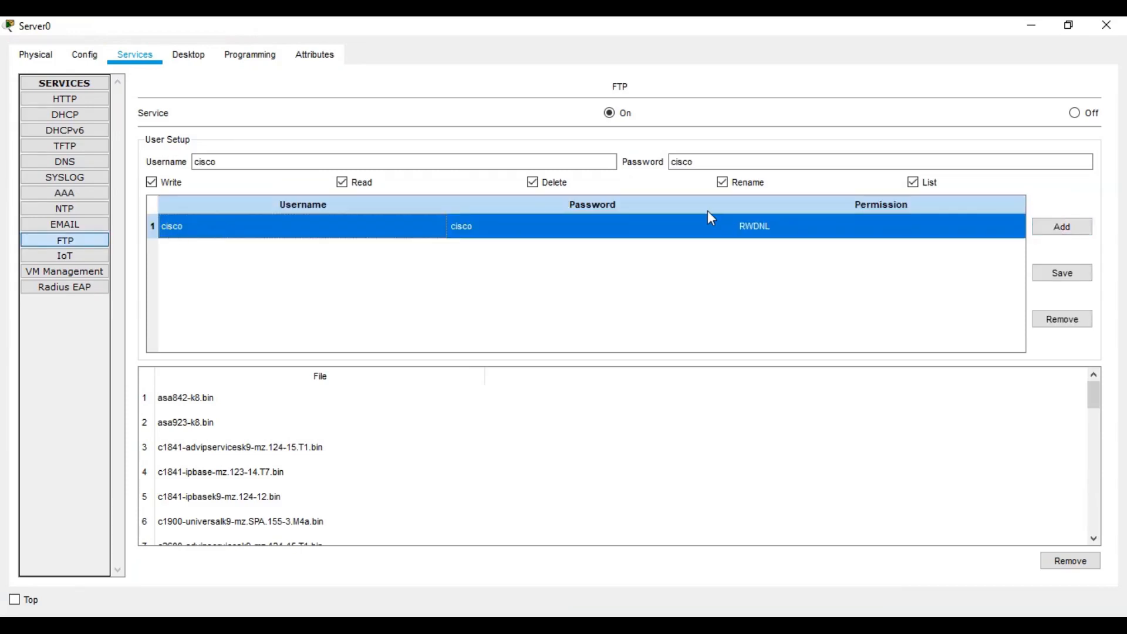
{"action": "left_click", "coordinate": [381, 159]}
{"action": "left_click_drag", "start_coordinate": [252, 157], "coordinate": [150, 158]}
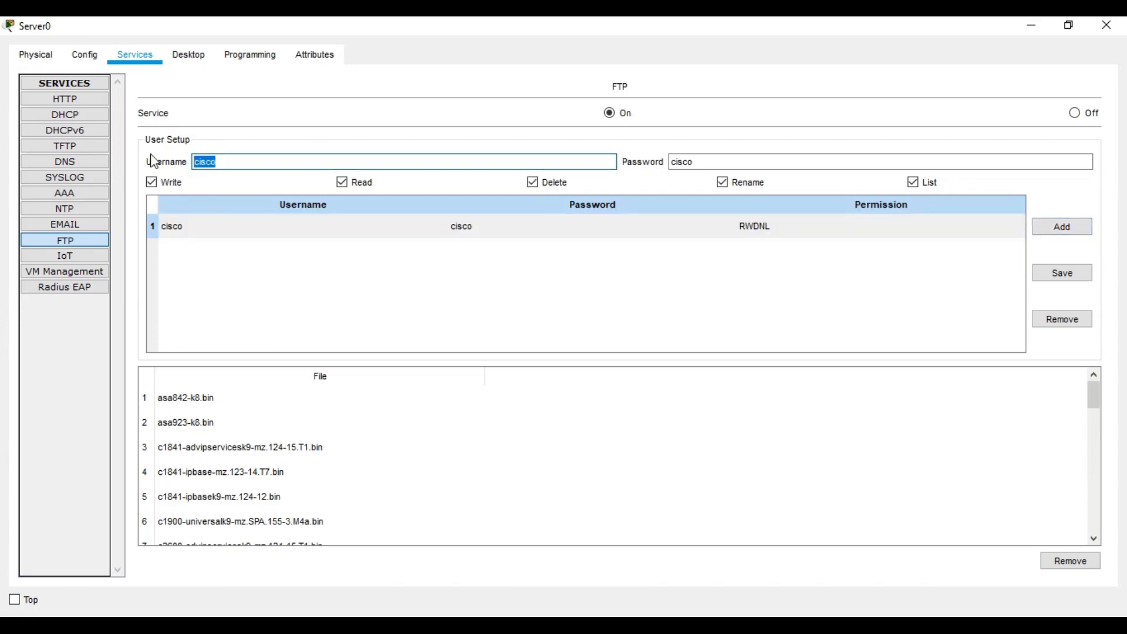
{"action": "type", "text": "adm1"}
{"action": "left_click", "coordinate": [699, 162]}
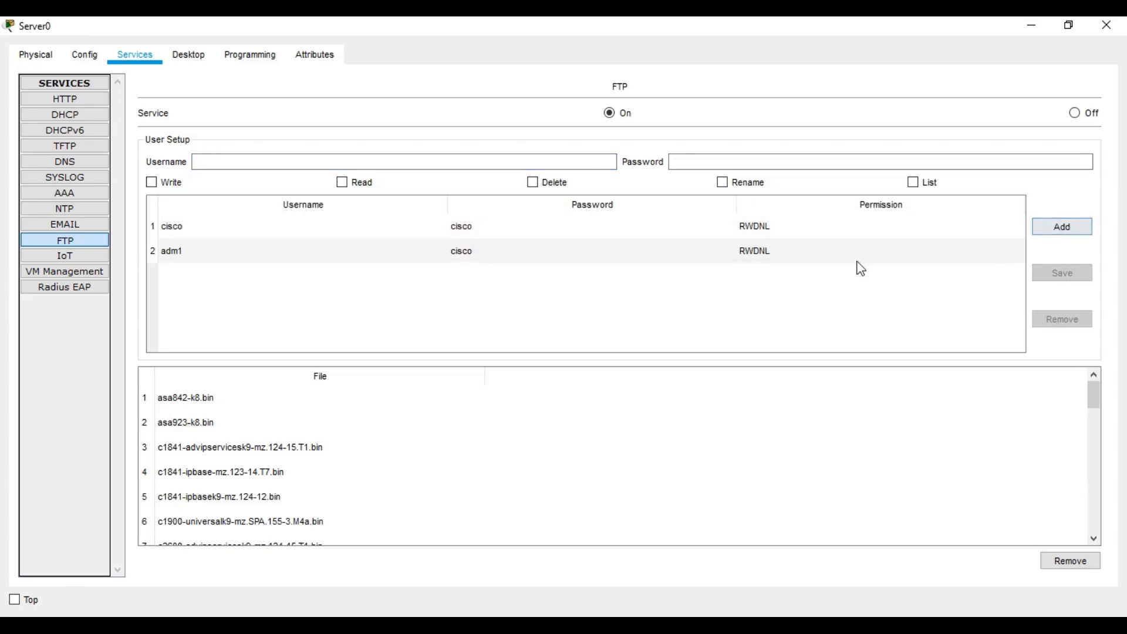
{"action": "left_click", "coordinate": [677, 255]}
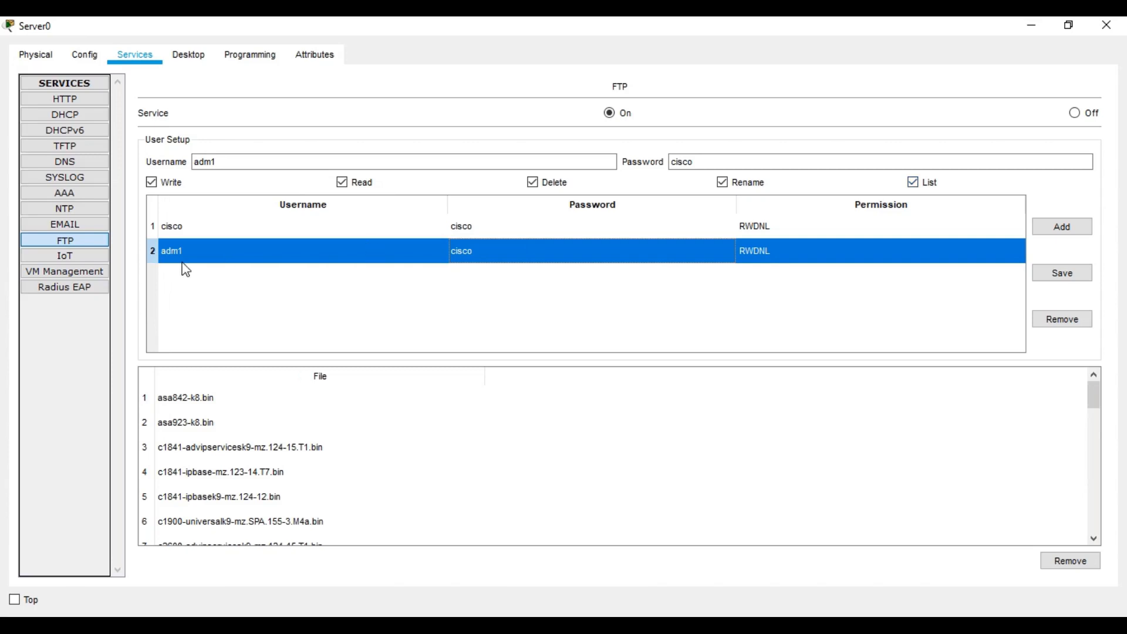
{"action": "left_click", "coordinate": [1069, 275]}
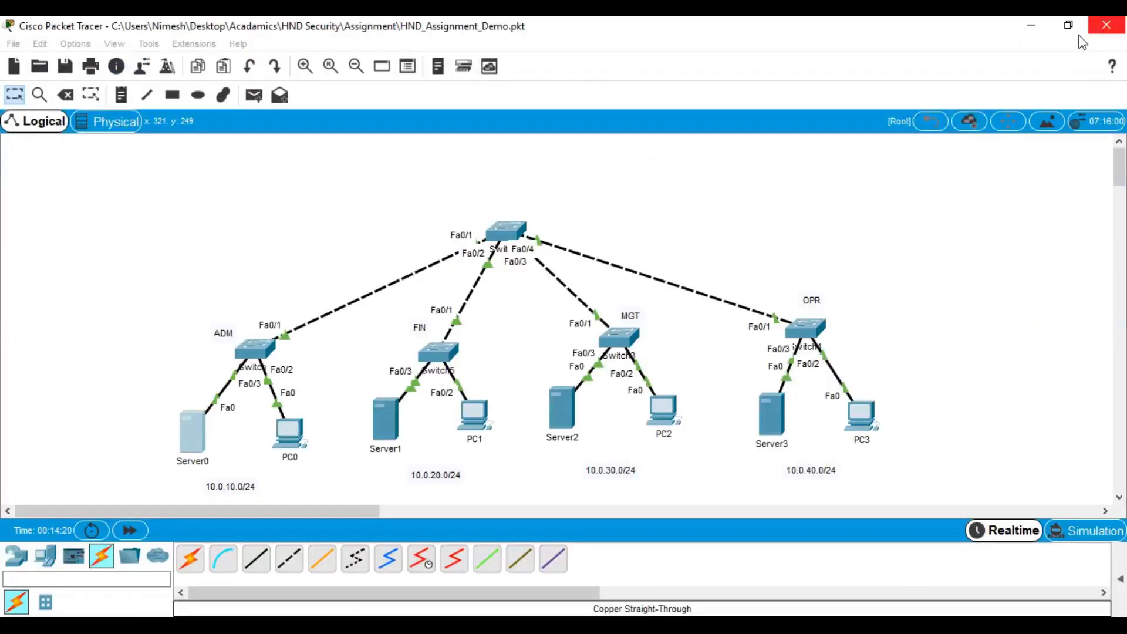
{"action": "left_click", "coordinate": [1107, 24]}
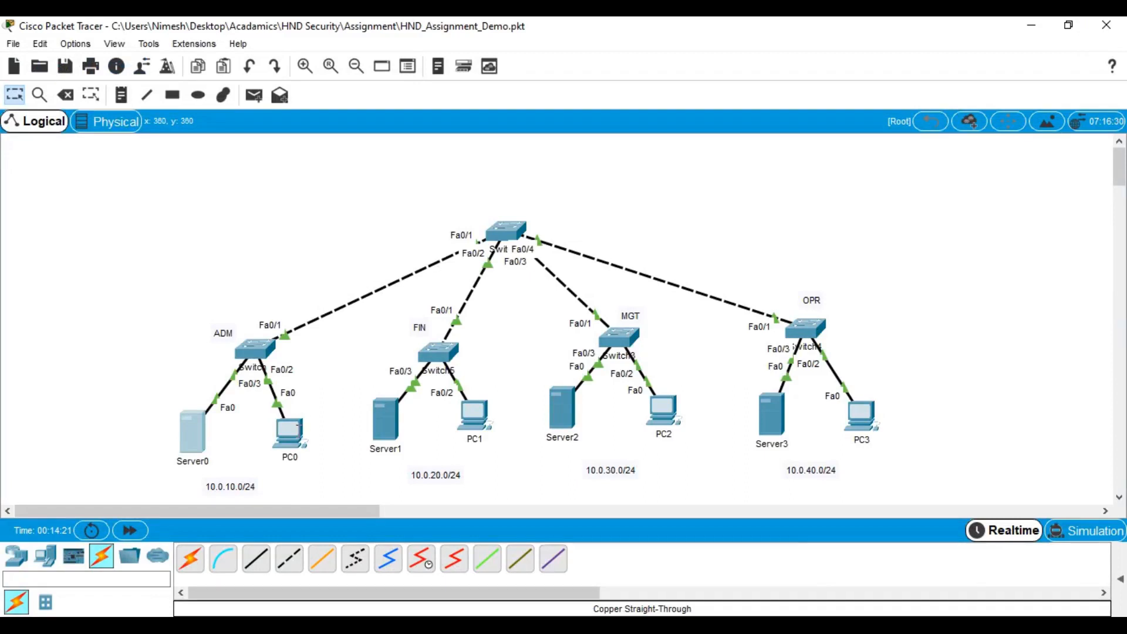
Step: Open PC0's command prompt maximized and log in to the FTP server at 10.0.10.3 as adm1 with the account password
{"action": "left_click", "coordinate": [291, 433]}
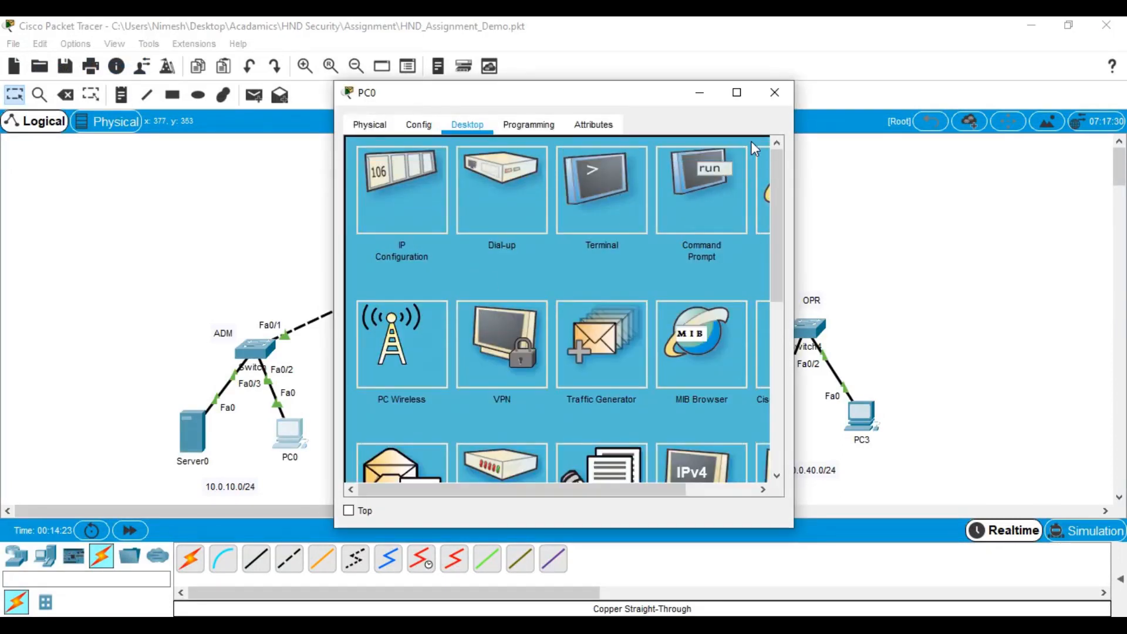
{"action": "left_click", "coordinate": [737, 92]}
{"action": "left_click", "coordinate": [755, 118]}
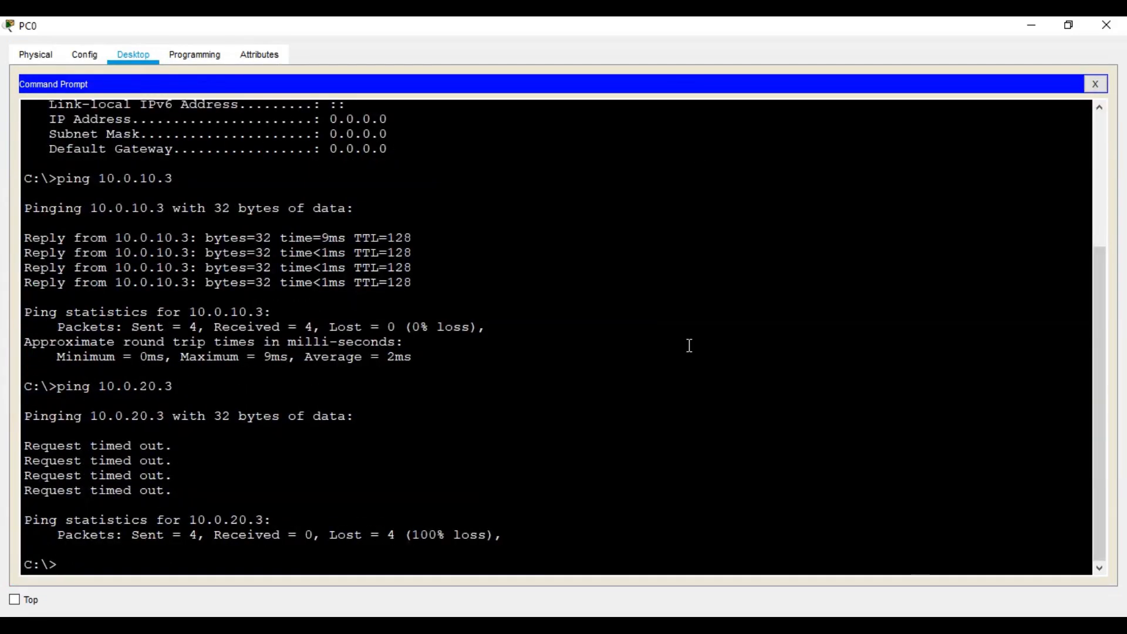
{"action": "type", "text": "ftp 10.0.10.3"}
{"action": "key", "text": "Return"}
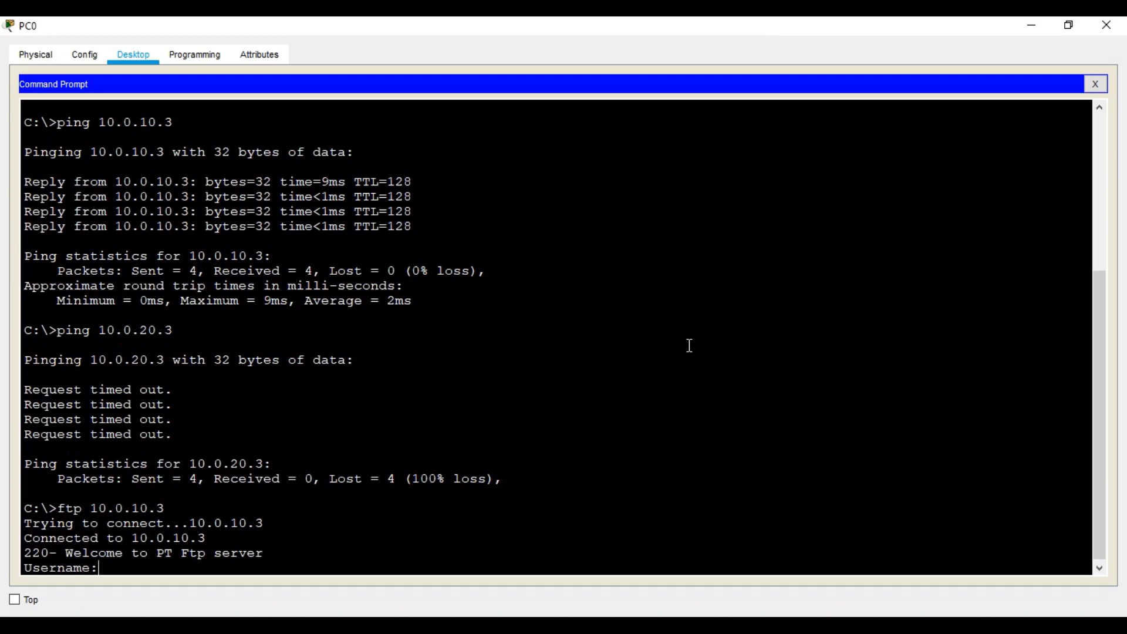
{"action": "type", "text": "adm1"}
{"action": "key", "text": "Return"}
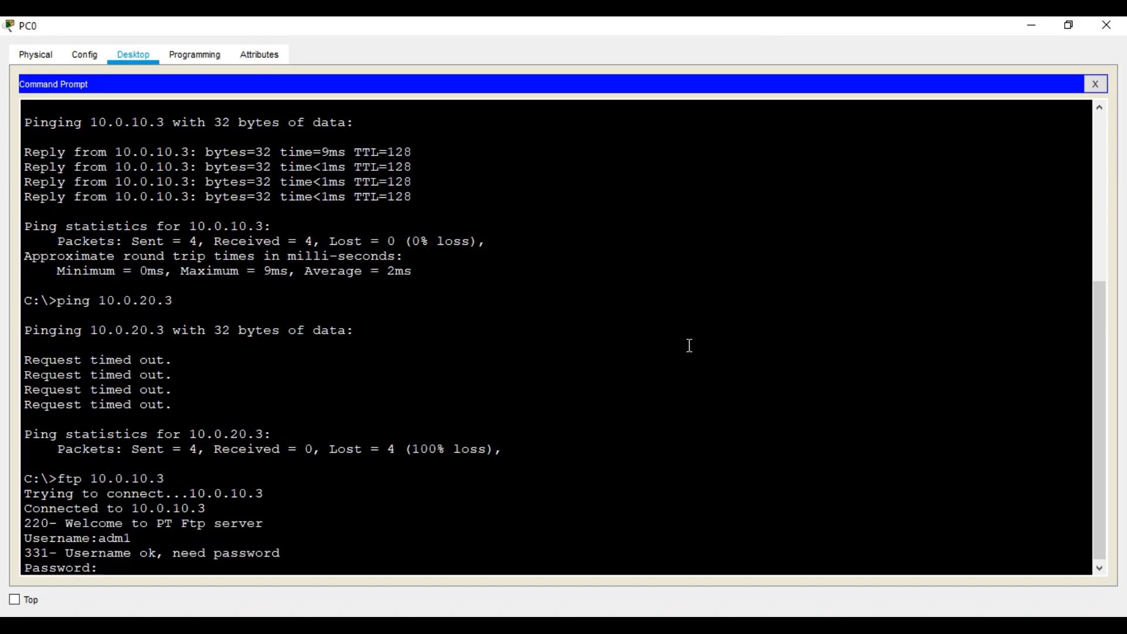
{"action": "key", "text": "Return"}
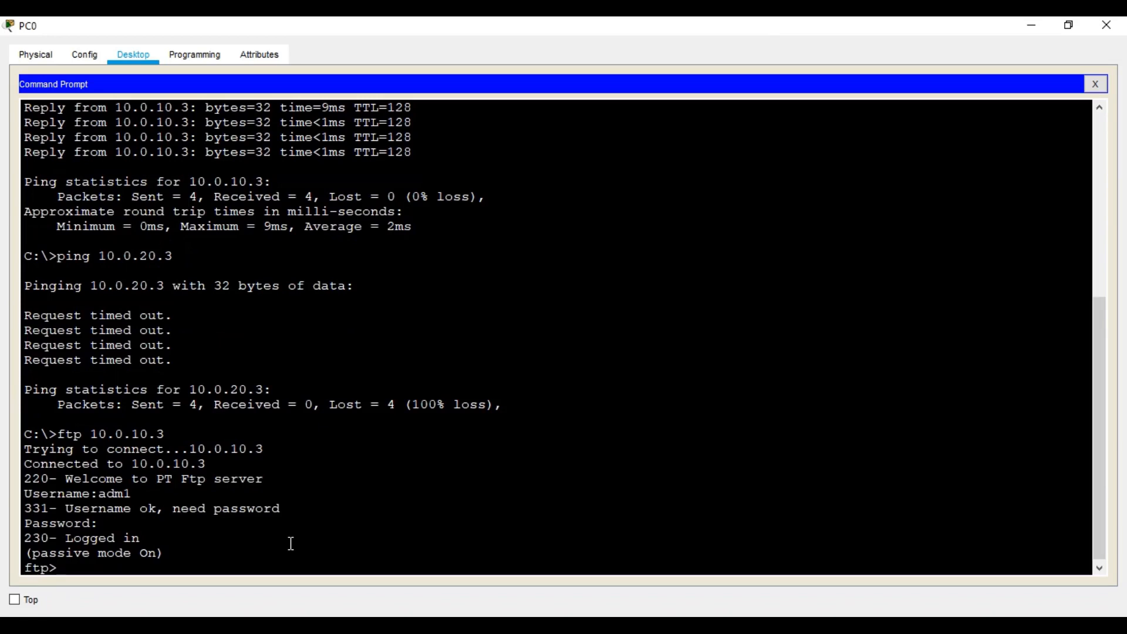
Step: List the available FTP commands with ? and examine the server's file listing with dir
{"action": "type", "text": "?"}
{"action": "key", "text": "Return"}
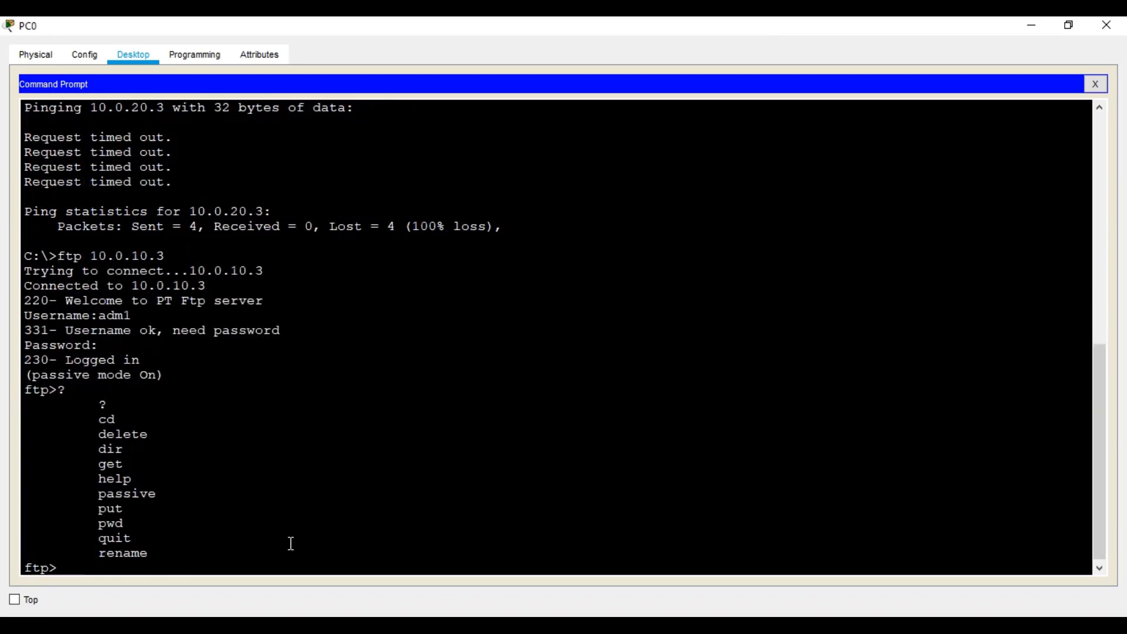
{"action": "type", "text": "dir"}
{"action": "key", "text": "Return"}
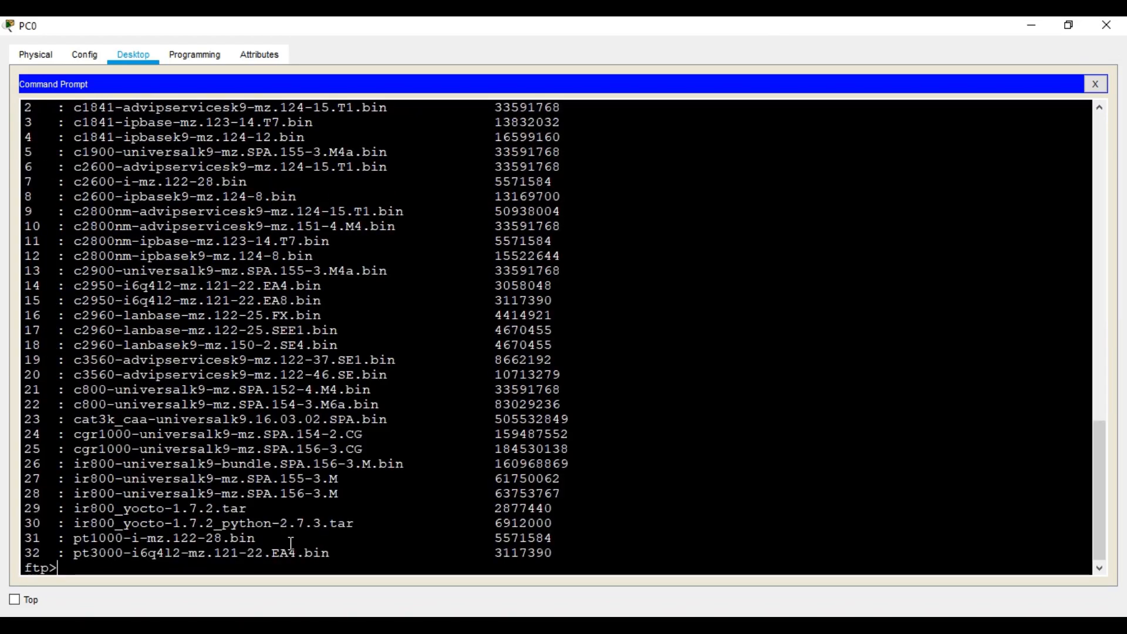
{"action": "scroll", "coordinate": [291, 543], "scroll_direction": "up", "scroll_amount": 4}
{"action": "scroll", "coordinate": [290, 546], "scroll_direction": "down", "scroll_amount": 4}
{"action": "scroll", "coordinate": [290, 550], "scroll_direction": "up", "scroll_amount": 4}
{"action": "scroll", "coordinate": [290, 551], "scroll_direction": "down", "scroll_amount": 4}
{"action": "scroll", "coordinate": [289, 551], "scroll_direction": "up", "scroll_amount": 4}
{"action": "scroll", "coordinate": [290, 552], "scroll_direction": "down", "scroll_amount": 4}
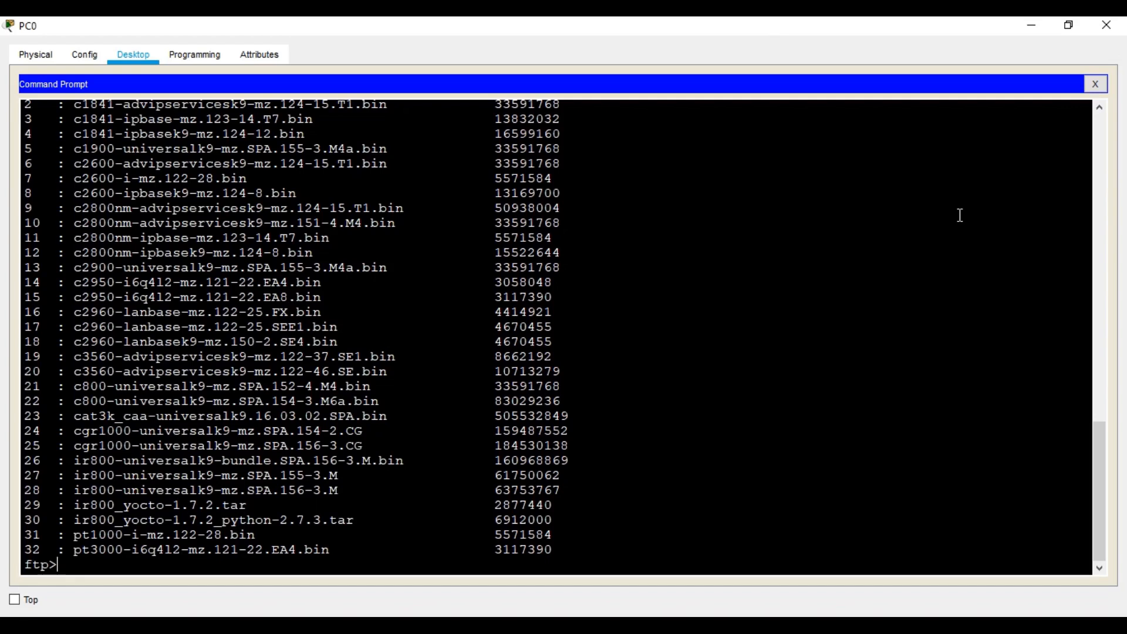
Step: Close PC0's command prompt and open its Text Editor in the maximized window
{"action": "left_click", "coordinate": [1022, 26]}
{"action": "left_click", "coordinate": [289, 434]}
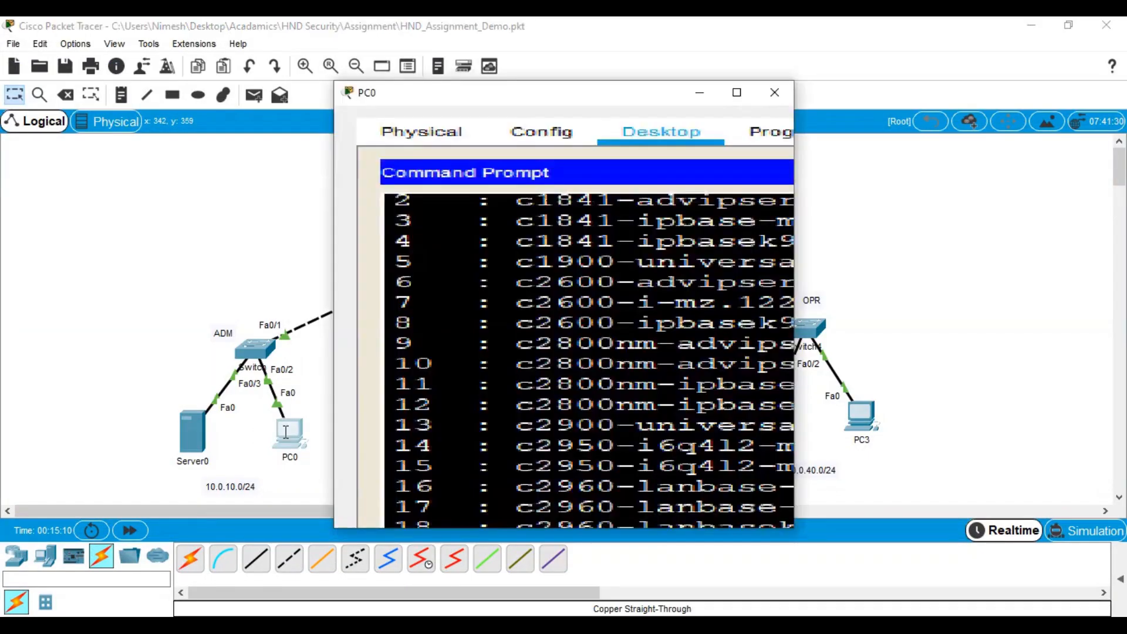
{"action": "left_click", "coordinate": [420, 126]}
{"action": "left_click", "coordinate": [468, 125]}
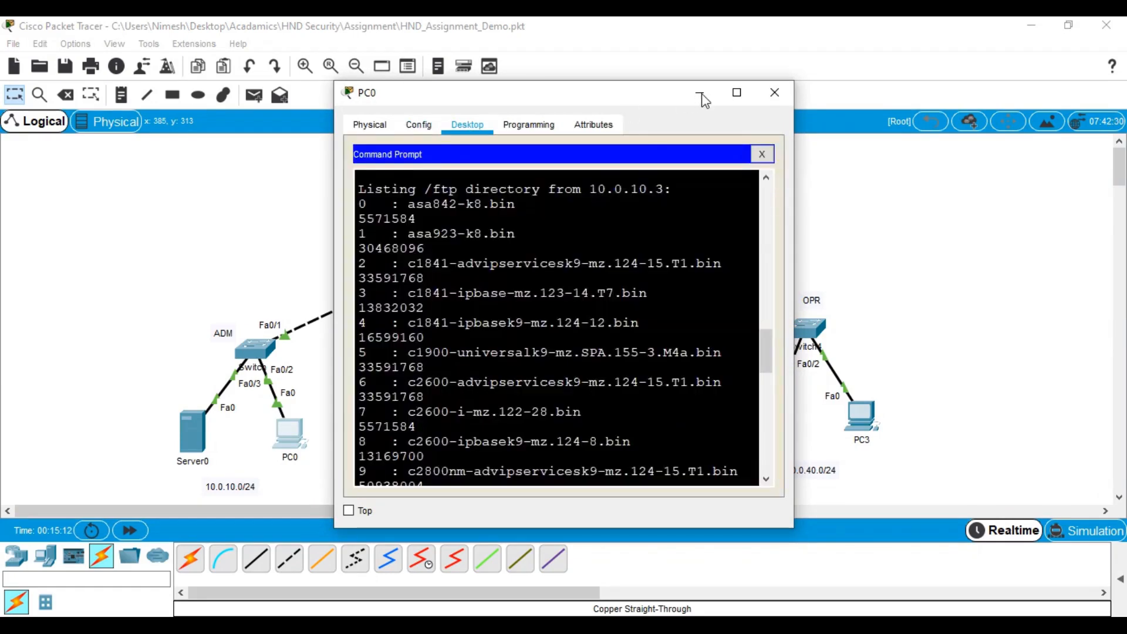
{"action": "left_click", "coordinate": [737, 93]}
{"action": "left_click", "coordinate": [1095, 84]}
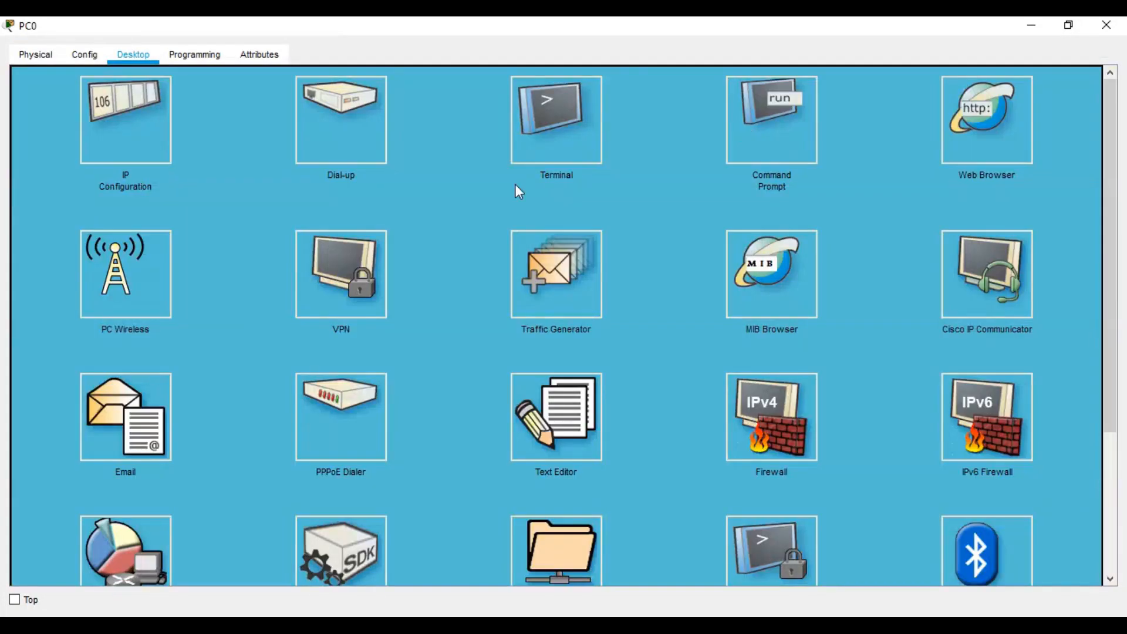
{"action": "left_click", "coordinate": [557, 414]}
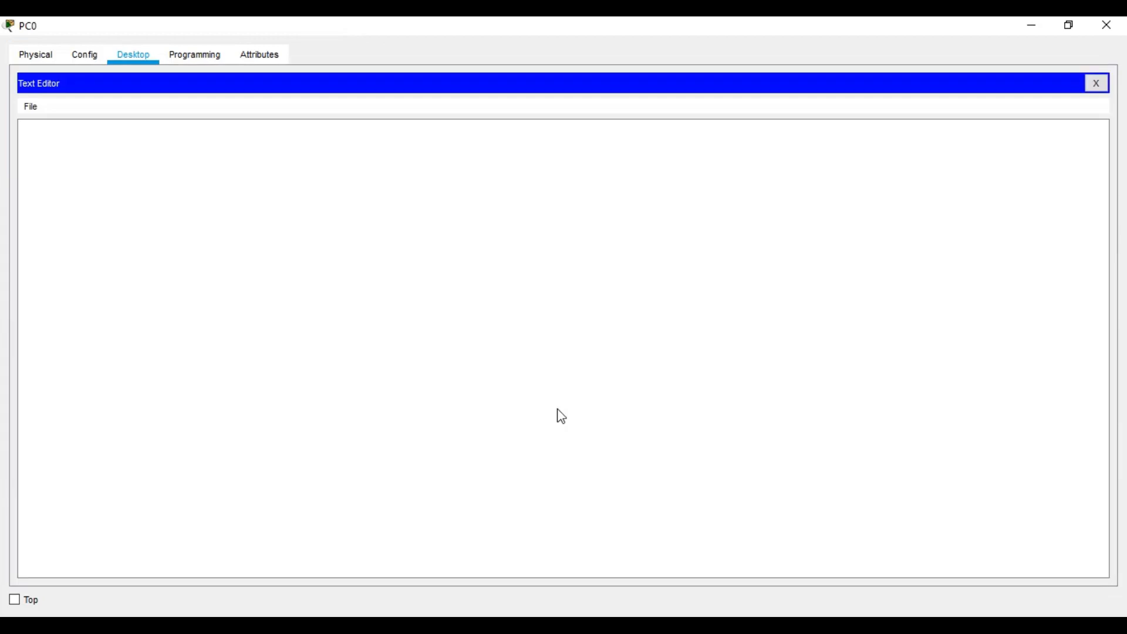
Step: Write "This is a sample file" in the blank text document
{"action": "left_click", "coordinate": [137, 147]}
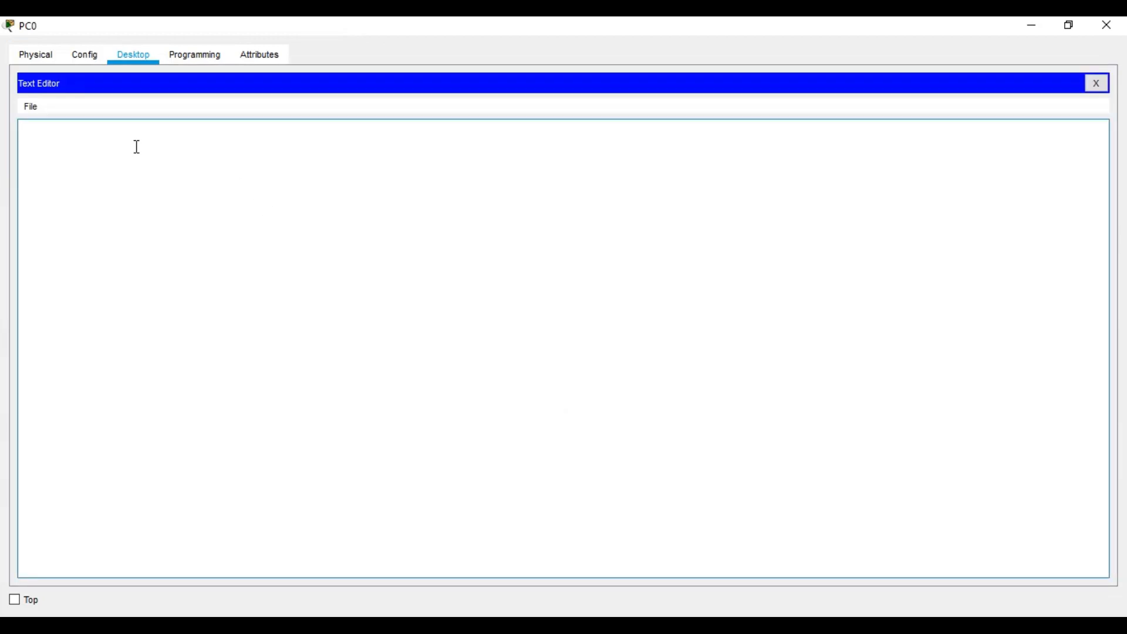
{"action": "type", "text": "This 8is"}
{"action": "key", "text": "BackSpace"}
{"action": "key", "text": "BackSpace"}
{"action": "type", "text": "is a sample file"}
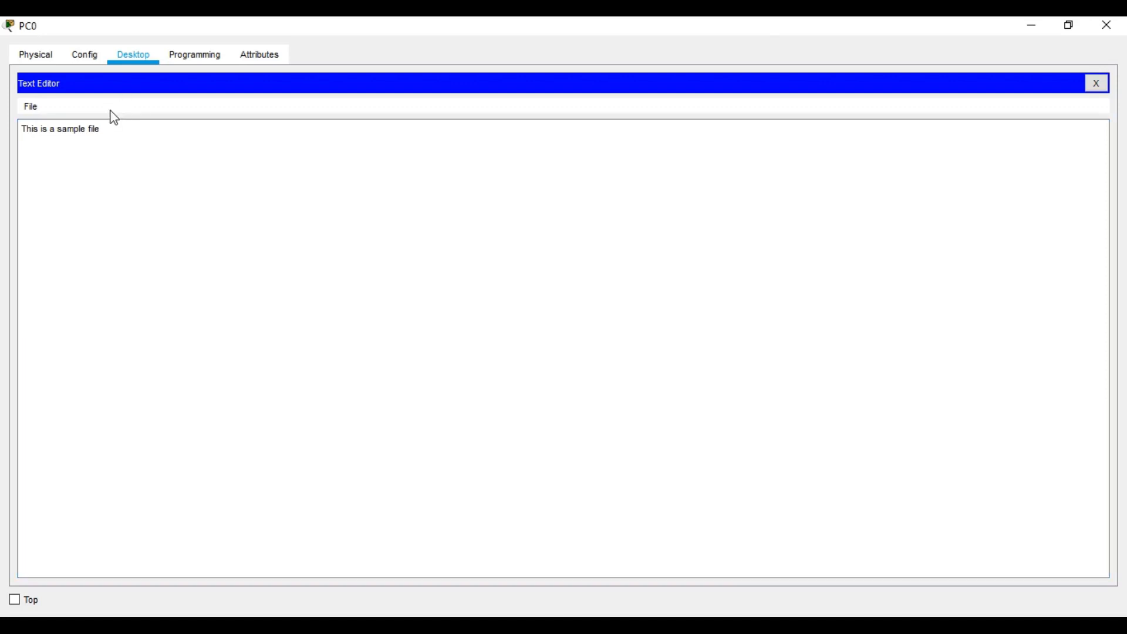
Step: Save the text document as file1 and close the Text Editor
{"action": "left_click", "coordinate": [30, 107]}
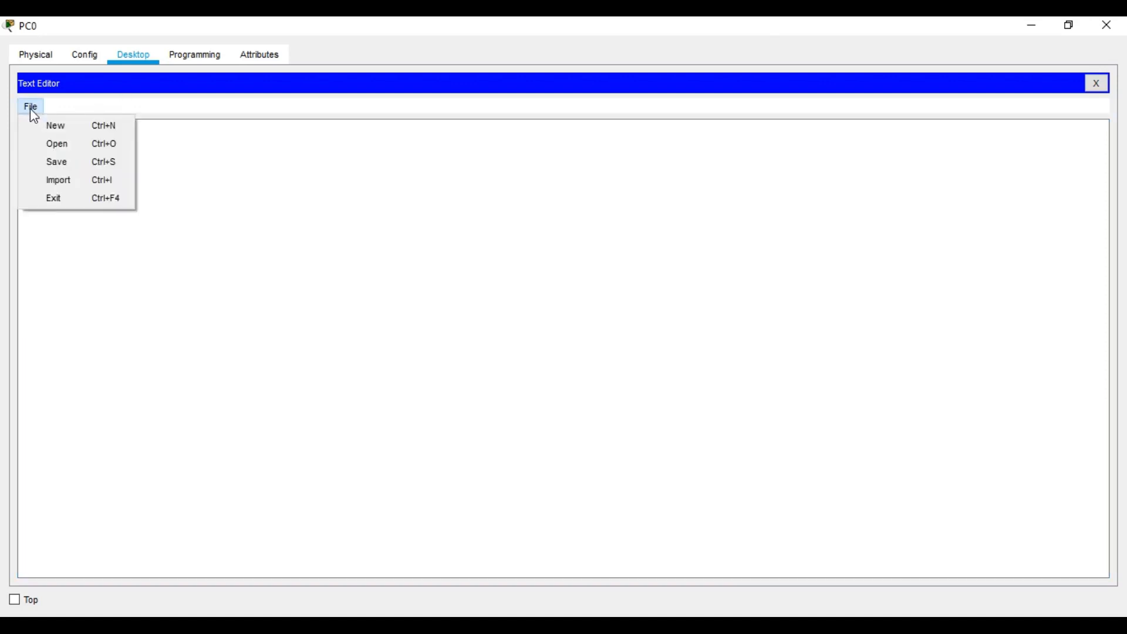
{"action": "left_click", "coordinate": [56, 162]}
{"action": "left_click", "coordinate": [499, 324]}
{"action": "type", "text": "file1"}
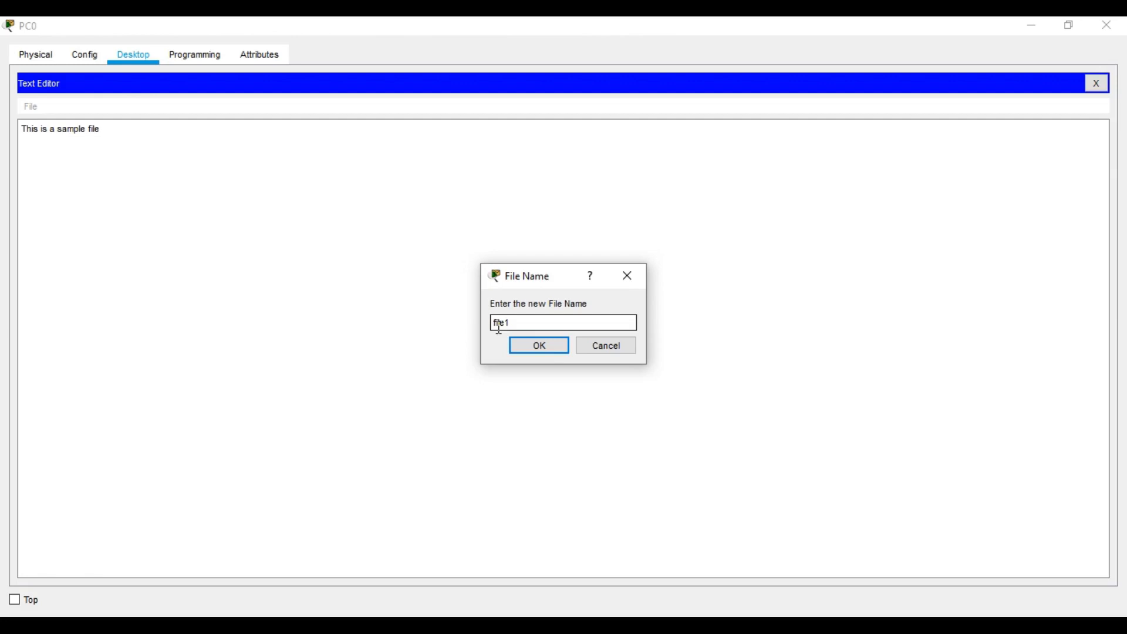
{"action": "left_click", "coordinate": [546, 348]}
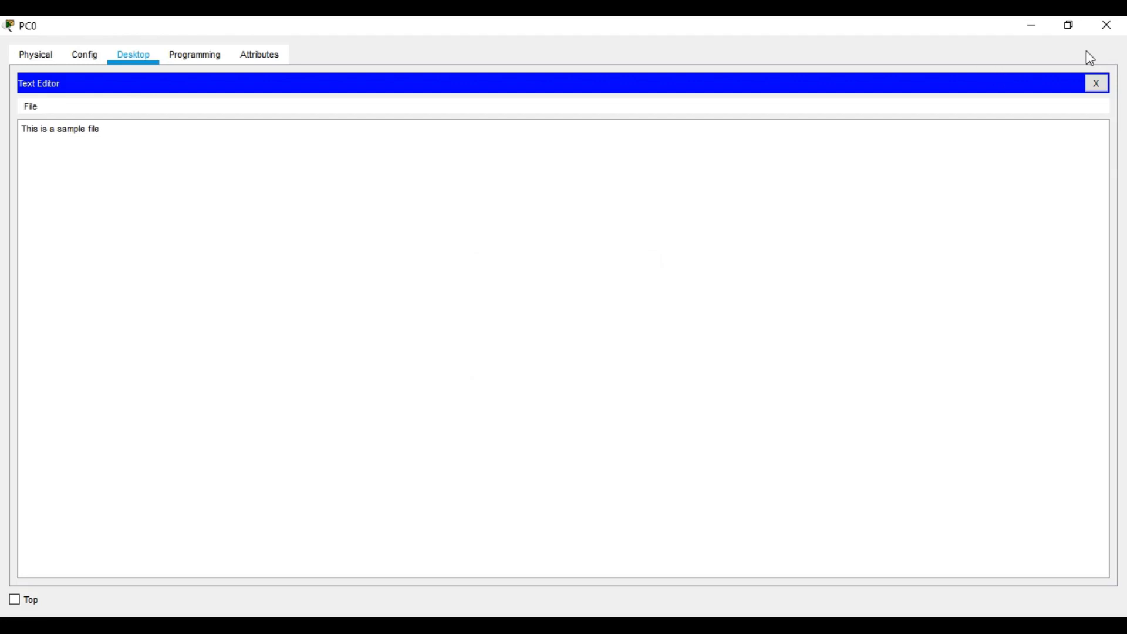
{"action": "left_click", "coordinate": [1108, 85]}
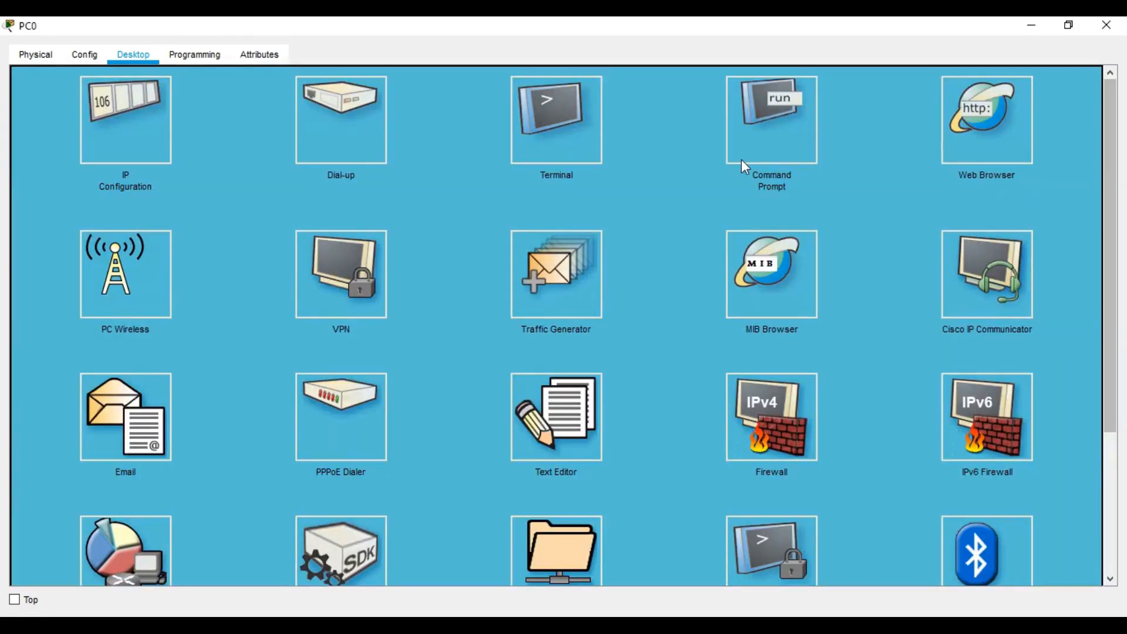
Step: Reopen PC0's command prompt and end the open FTP session with quit
{"action": "left_click", "coordinate": [750, 122]}
{"action": "key", "text": "Return"}
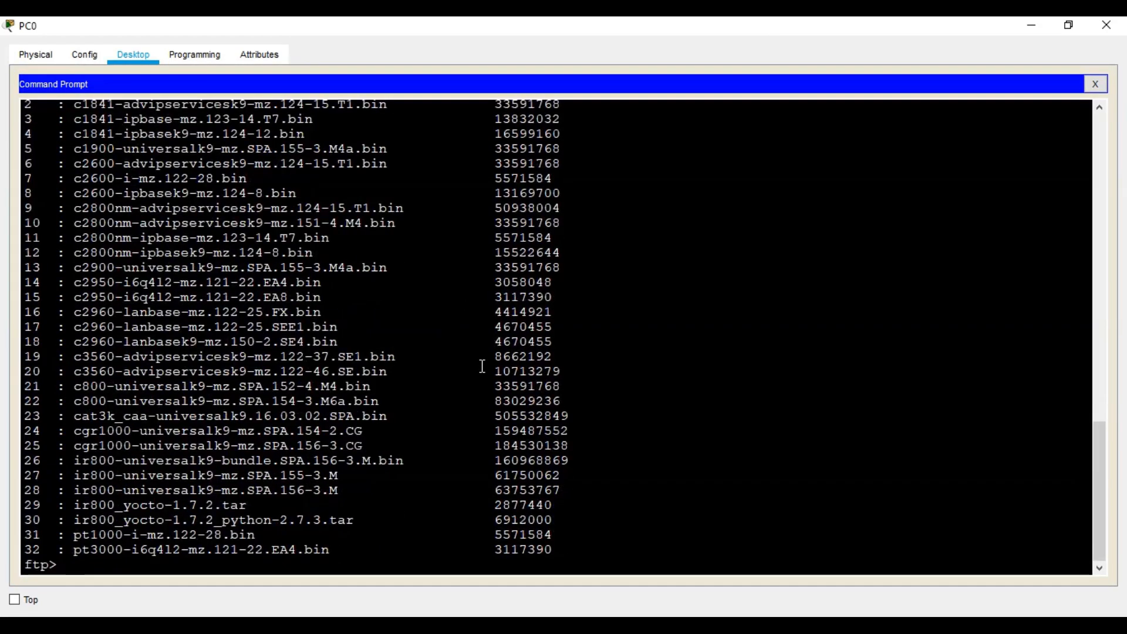
{"action": "type", "text": "qiot"}
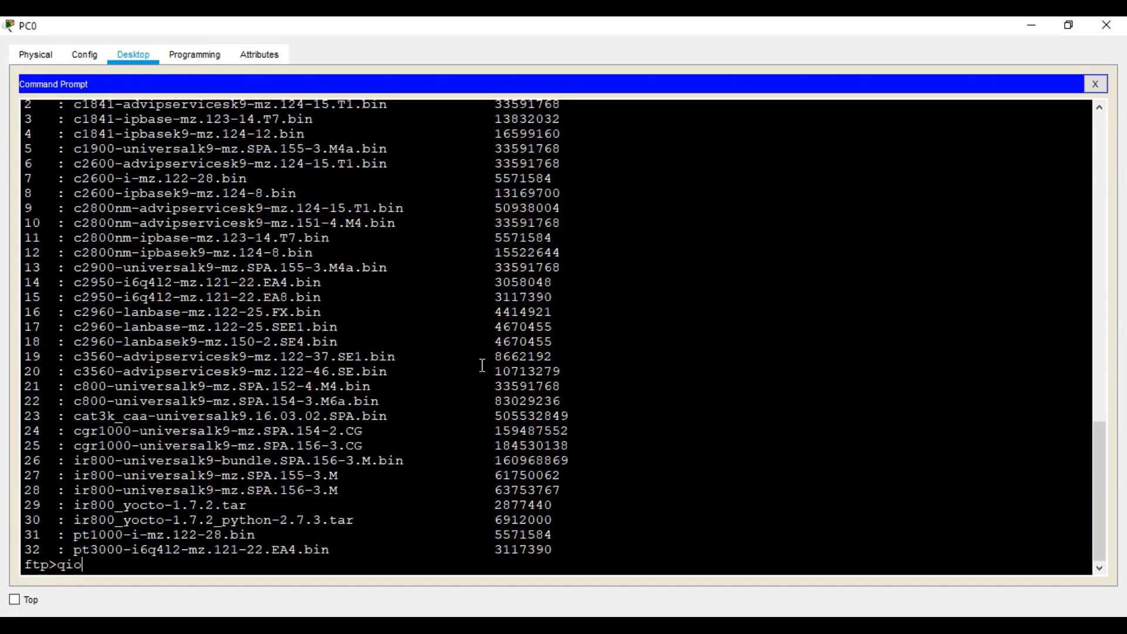
{"action": "key", "text": "Return"}
{"action": "type", "text": "q"}
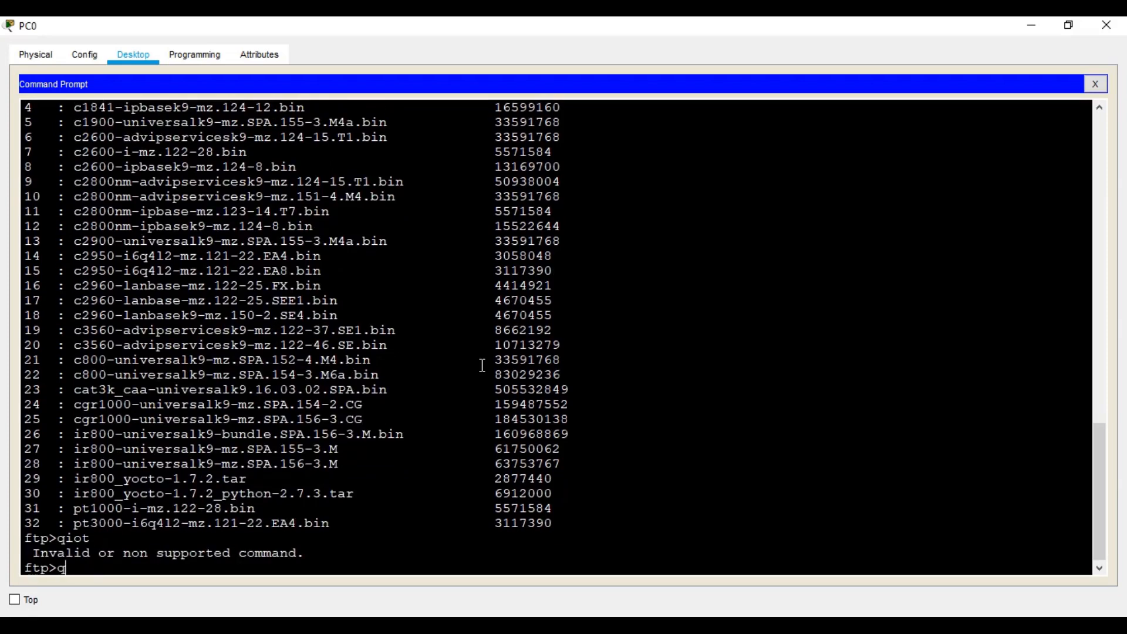
{"action": "type", "text": "uit"}
{"action": "key", "text": "Return"}
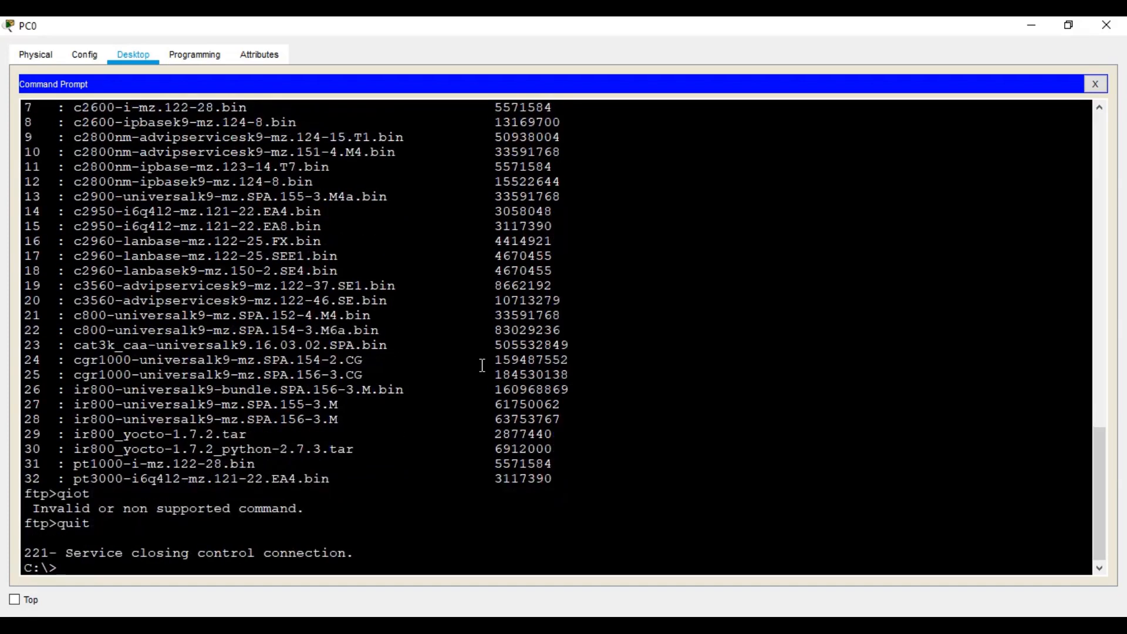
Step: List PC0's local C:\ directory with dir to check for the saved text file
{"action": "key", "text": "Return"}
{"action": "key", "text": "Return"}
{"action": "key", "text": "Return"}
{"action": "key", "text": "Return"}
{"action": "type", "text": "dir"}
{"action": "key", "text": "Return"}
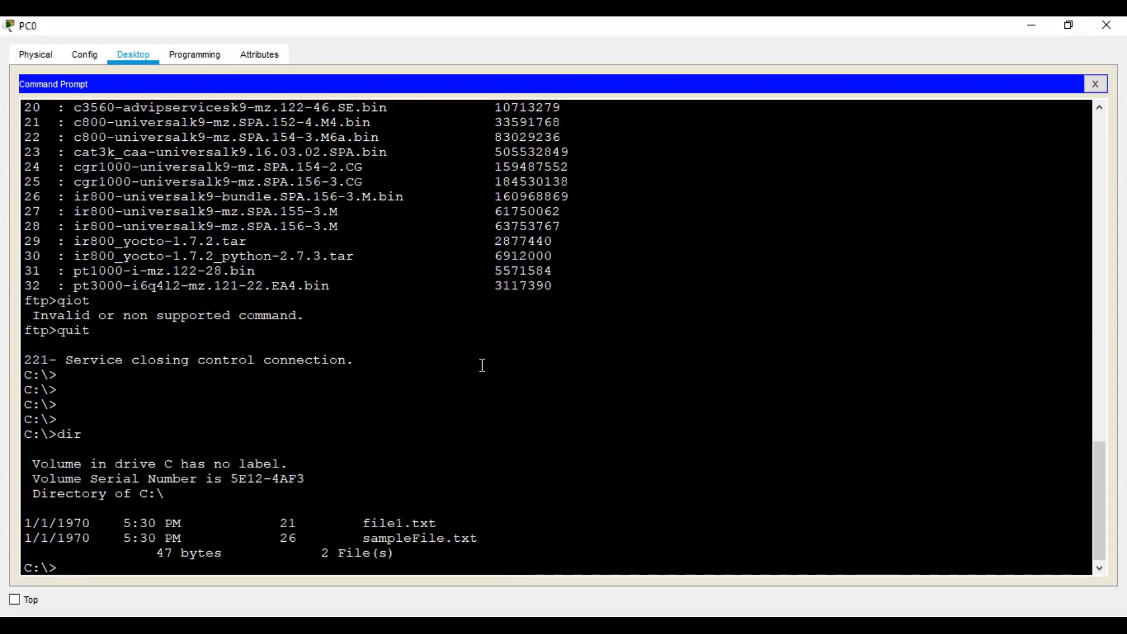
{"action": "type", "text": "qiot"}
{"action": "key", "text": "BackSpace"}
{"action": "key", "text": "BackSpace"}
{"action": "key", "text": "BackSpace"}
{"action": "key", "text": "BackSpace"}
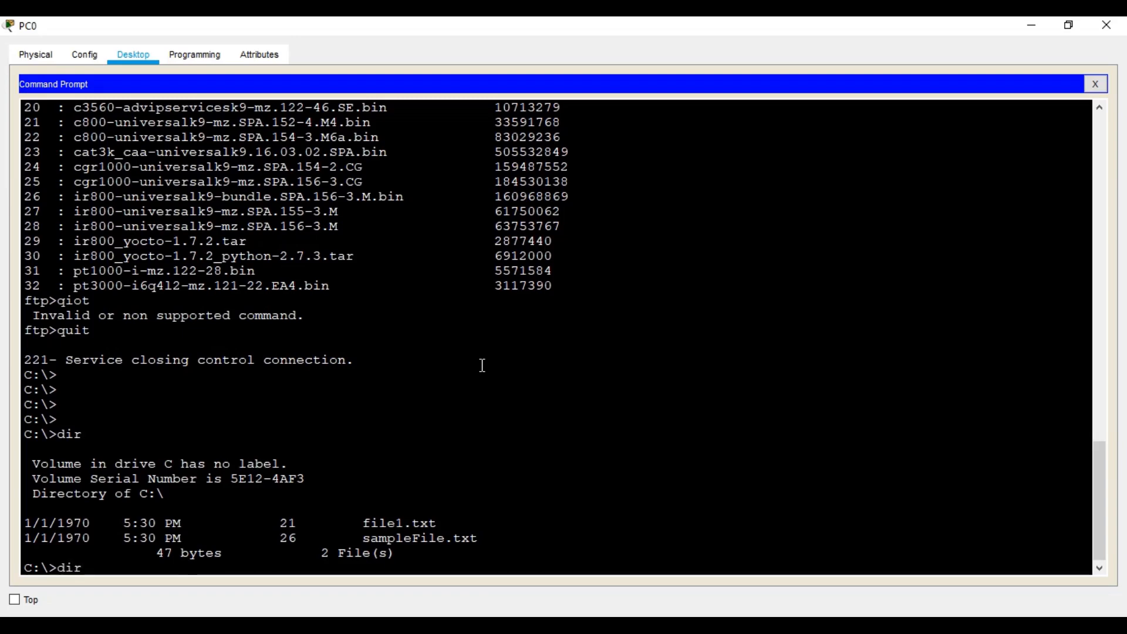
Step: Reconnect to the FTP server at 10.0.10.3 and log in as adm1 with the account password
{"action": "type", "text": "ftp 10.0.10.3"}
{"action": "key", "text": "Return"}
{"action": "type", "text": "adm1"}
{"action": "key", "text": "Return"}
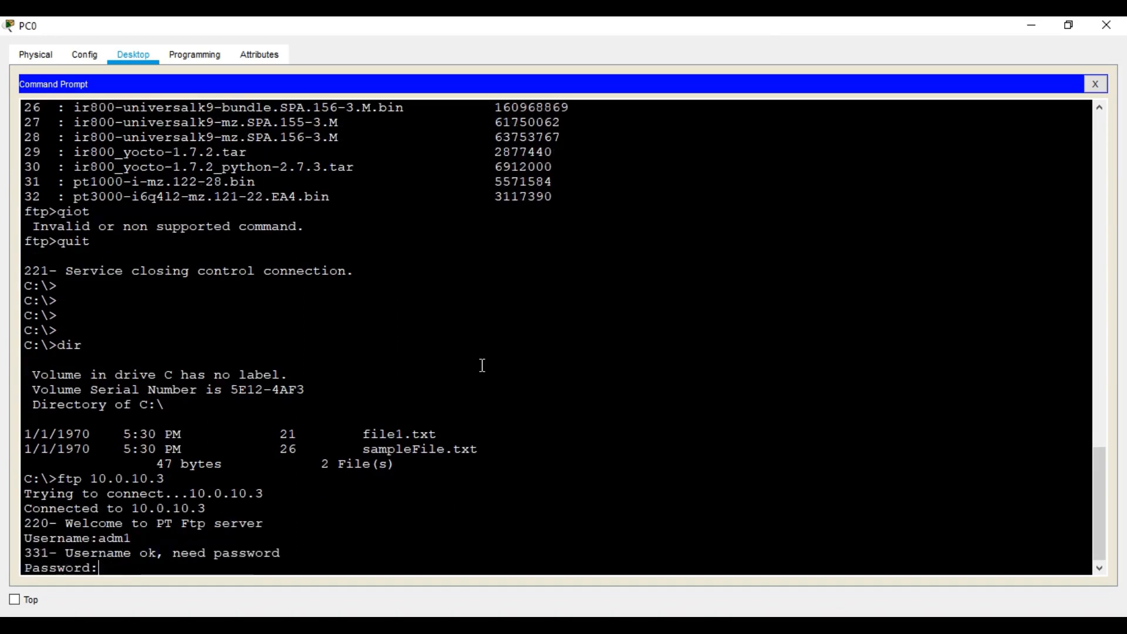
{"action": "key", "text": "Return"}
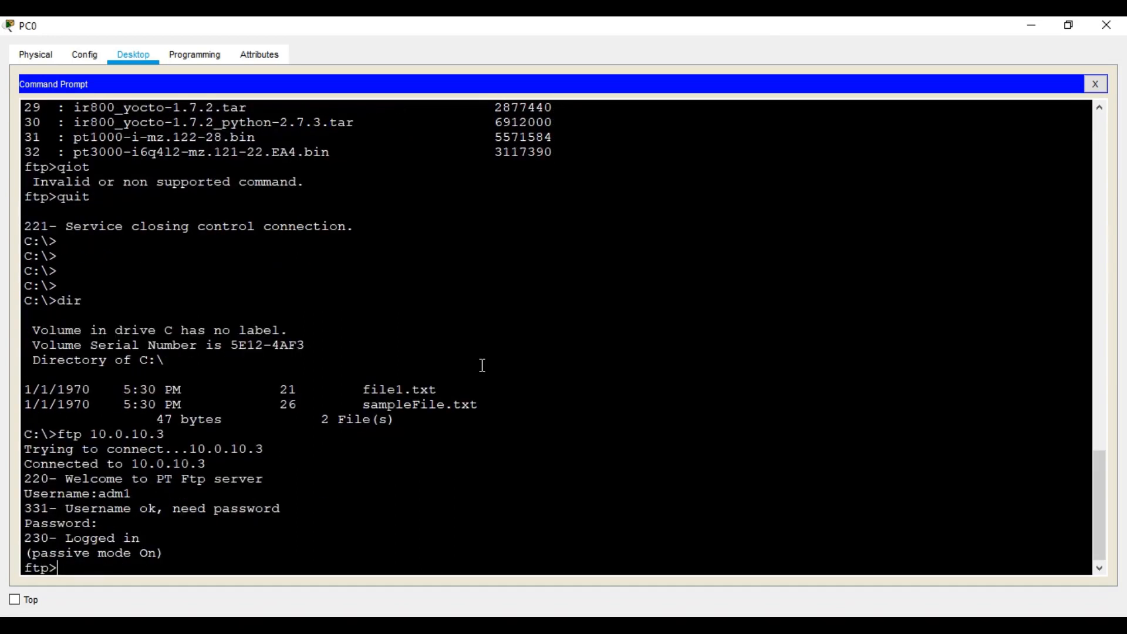
Step: Upload file1.txt to the FTP server with put, check the server's directory listing, and quit the FTP session
{"action": "type", "text": "put file1.txt"}
{"action": "key", "text": "Return"}
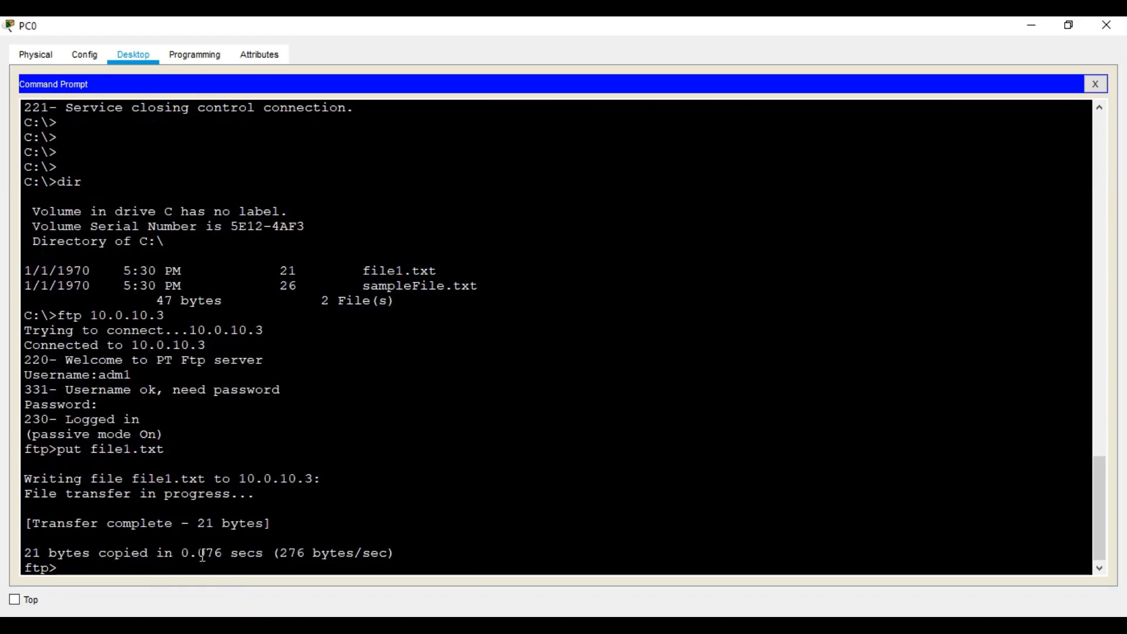
{"action": "type", "text": "dir"}
{"action": "key", "text": "Return"}
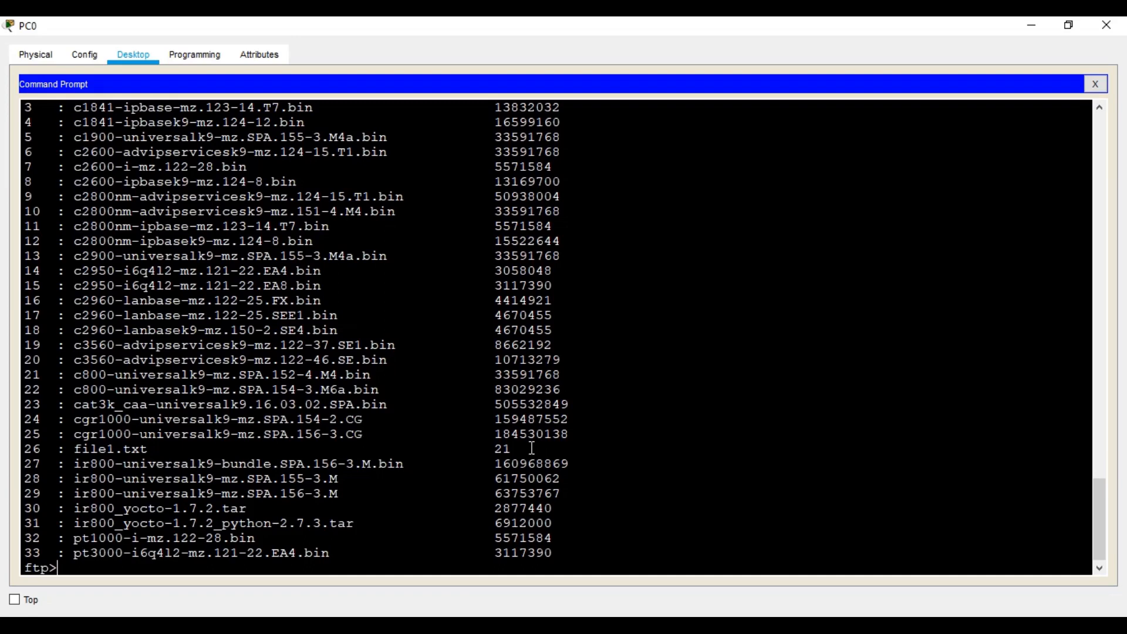
{"action": "type", "text": "quit"}
{"action": "key", "text": "Return"}
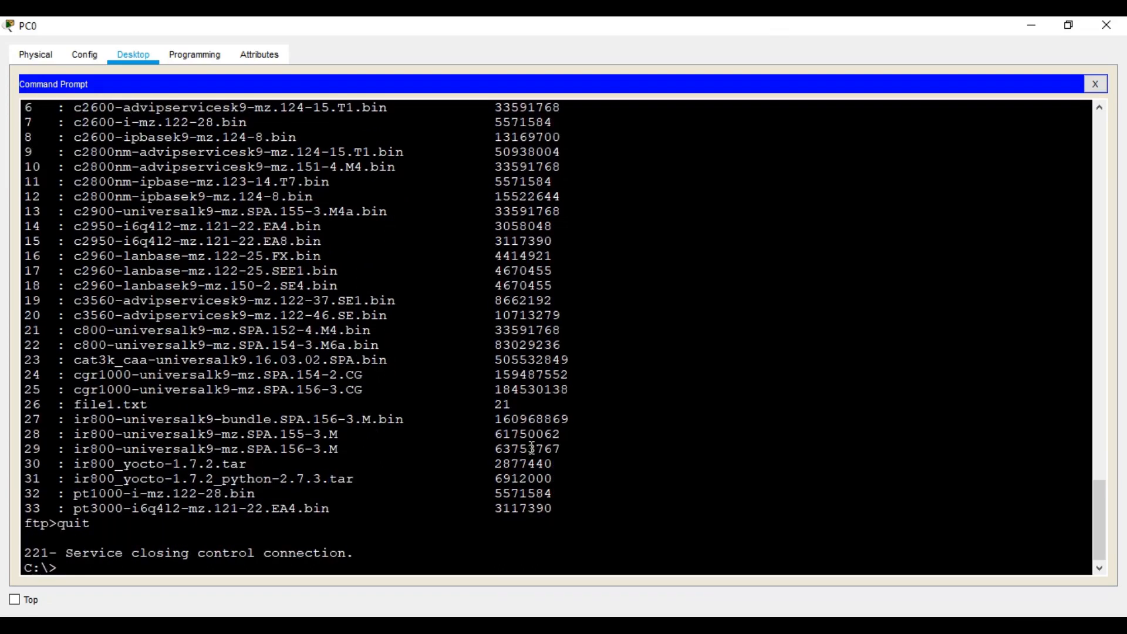
Step: List PC0's local C:\ directory with dir and display all available commands with ?
{"action": "type", "text": "dir"}
{"action": "key", "text": "Return"}
{"action": "type", "text": "?"}
{"action": "key", "text": "Return"}
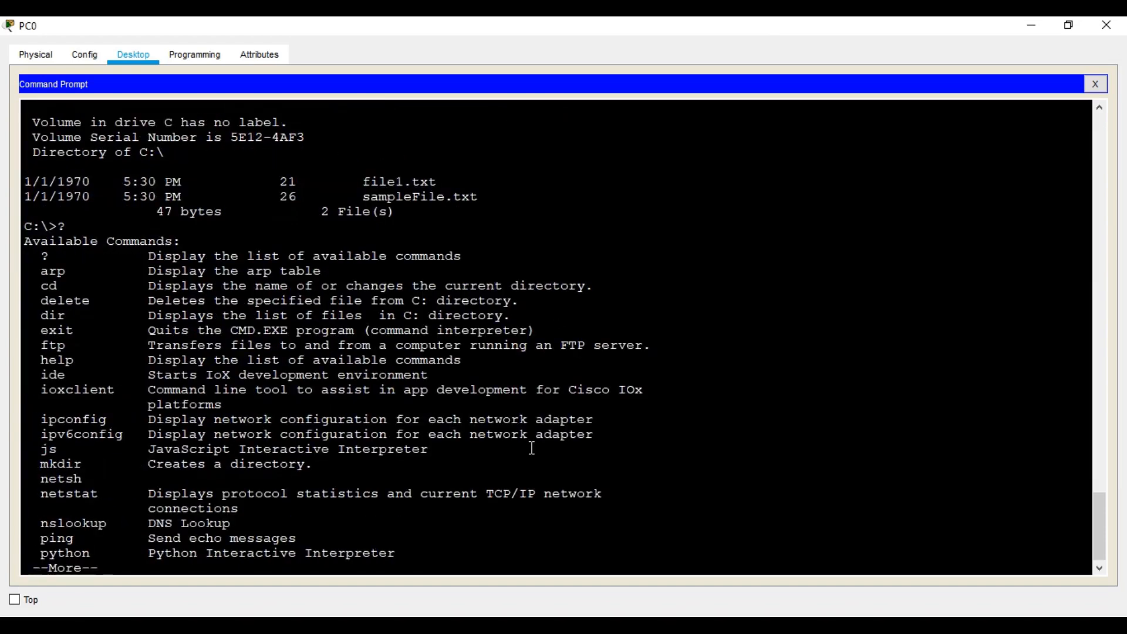
{"action": "key", "text": "space"}
Step: Delete file1.txt from PC0's local C:\ directory and list the directory with dir to check
{"action": "type", "text": "delete"}
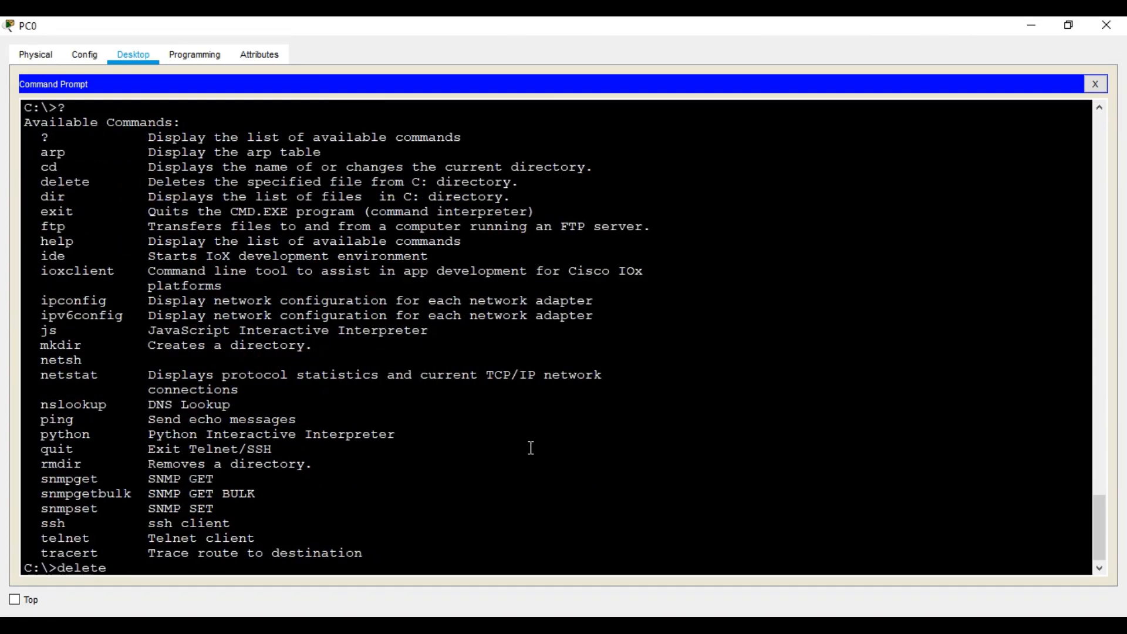
{"action": "type", "text": " file1"}
{"action": "key", "text": "Return"}
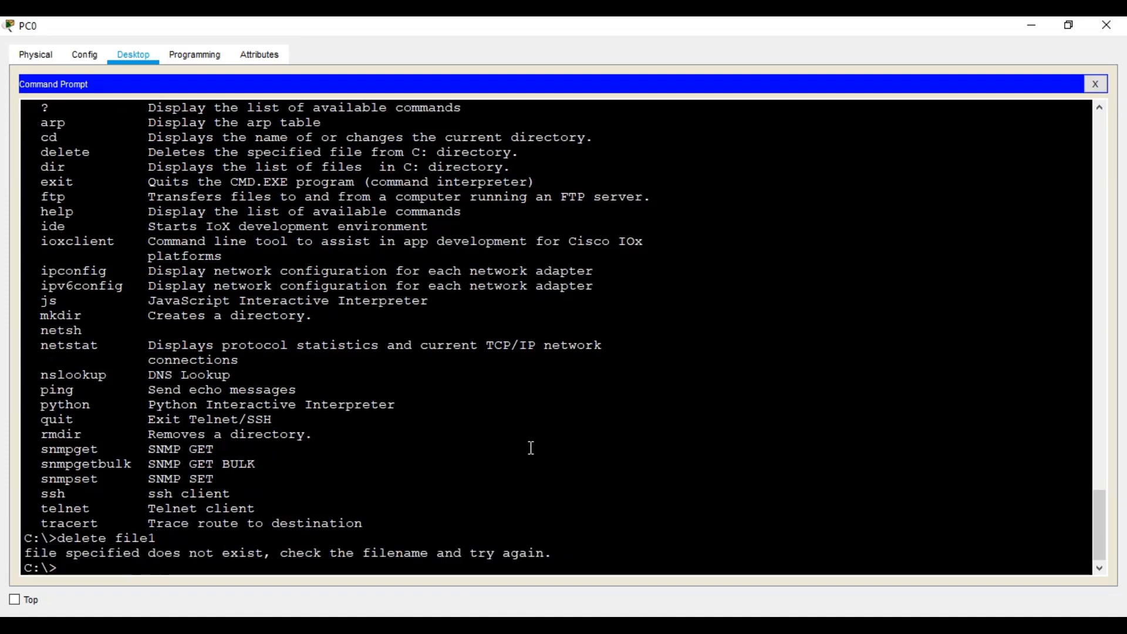
{"action": "key", "text": "Up"}
{"action": "type", "text": ".txt"}
{"action": "key", "text": "Return"}
{"action": "type", "text": "dir"}
{"action": "key", "text": "Return"}
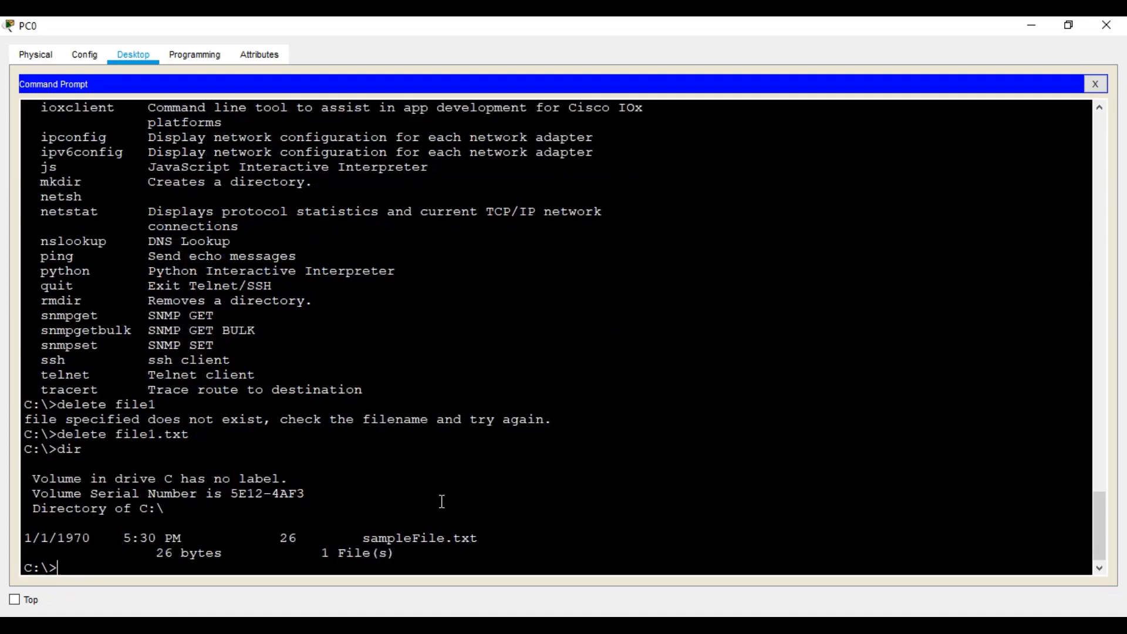
Step: Open an FTP connection to 10.0.10.3 and log in as adm1 with the account password
{"action": "key", "text": "Up"}
{"action": "key", "text": "Up"}
{"action": "key", "text": "BackSpace"}
{"action": "key", "text": "BackSpace"}
{"action": "key", "text": "BackSpace"}
{"action": "key", "text": "BackSpace"}
{"action": "key", "text": "BackSpace"}
{"action": "key", "text": "BackSpace"}
{"action": "key", "text": "BackSpace"}
{"action": "key", "text": "BackSpace"}
{"action": "key", "text": "BackSpace"}
{"action": "key", "text": "BackSpace"}
{"action": "key", "text": "BackSpace"}
{"action": "key", "text": "BackSpace"}
{"action": "key", "text": "BackSpace"}
{"action": "key", "text": "BackSpace"}
{"action": "key", "text": "BackSpace"}
{"action": "key", "text": "BackSpace"}
{"action": "type", "text": "put file1.txt"}
{"action": "key", "text": "Up"}
{"action": "key", "text": "Up"}
{"action": "key", "text": "Return"}
{"action": "type", "text": "adm1"}
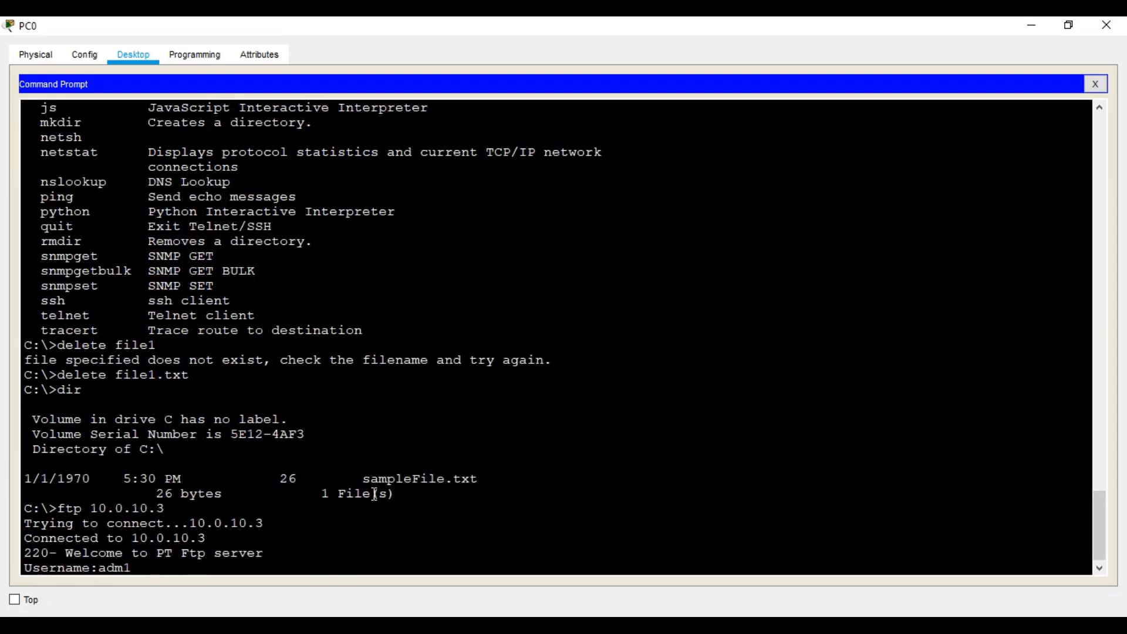
{"action": "key", "text": "Return"}
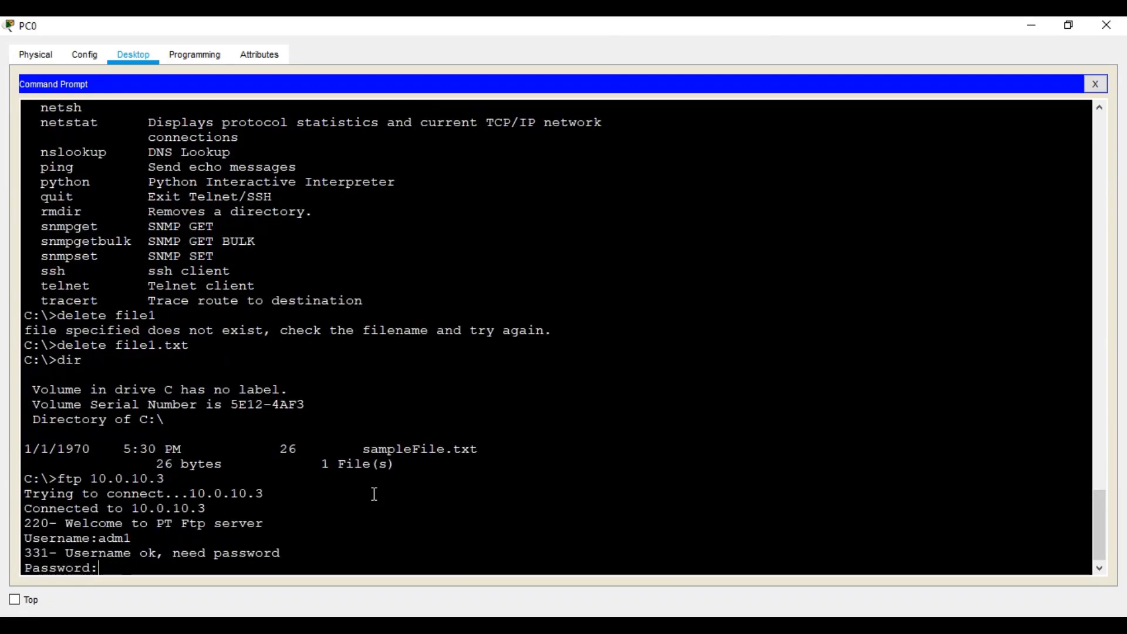
{"action": "key", "text": "Return"}
{"action": "key", "text": "Return"}
{"action": "key", "text": "Return"}
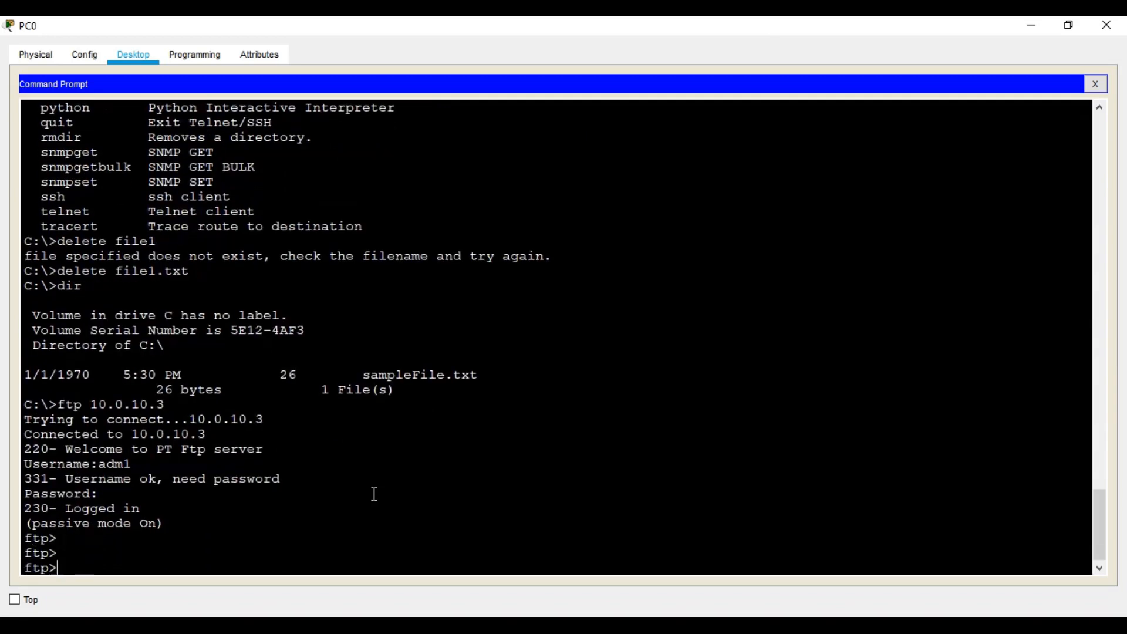
{"action": "key", "text": "Return"}
Step: List the FTP server's directory with dir and download file1.txt to PC0 with get
{"action": "type", "text": "di"}
{"action": "key", "text": "Return"}
{"action": "type", "text": "dir"}
{"action": "key", "text": "Return"}
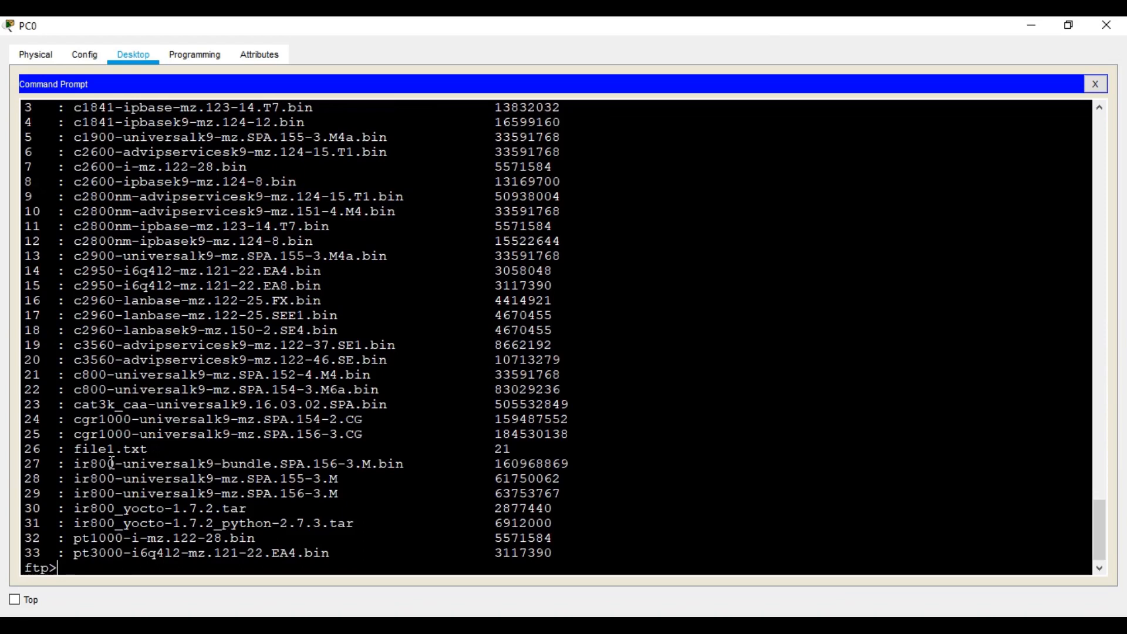
{"action": "type", "text": "get "}
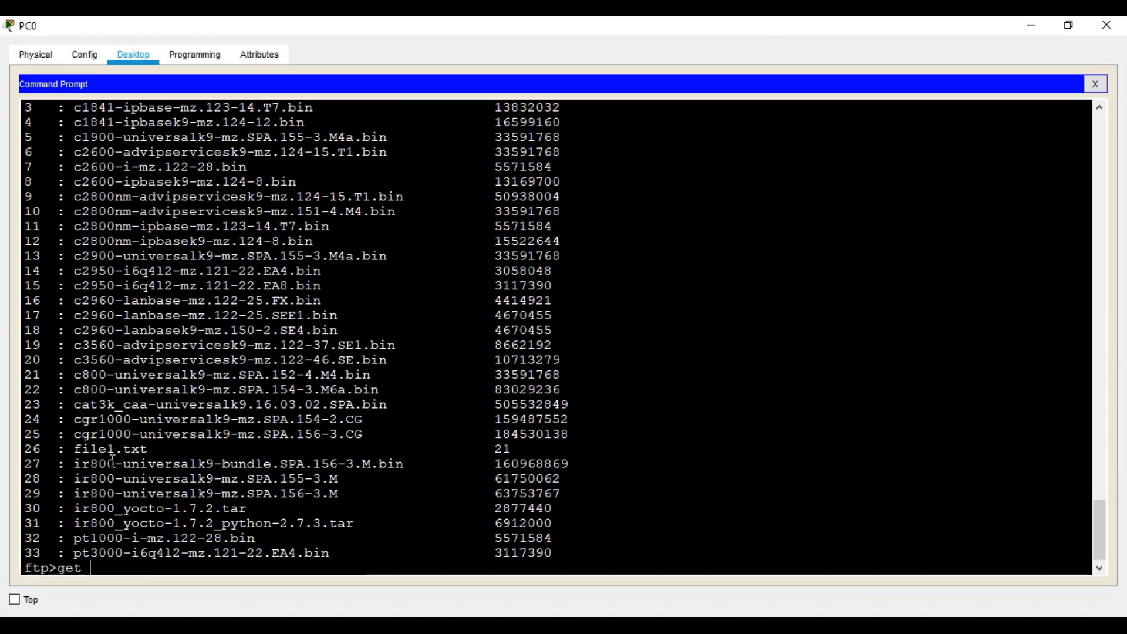
{"action": "type", "text": "file1,"}
{"action": "key", "text": "BackSpace"}
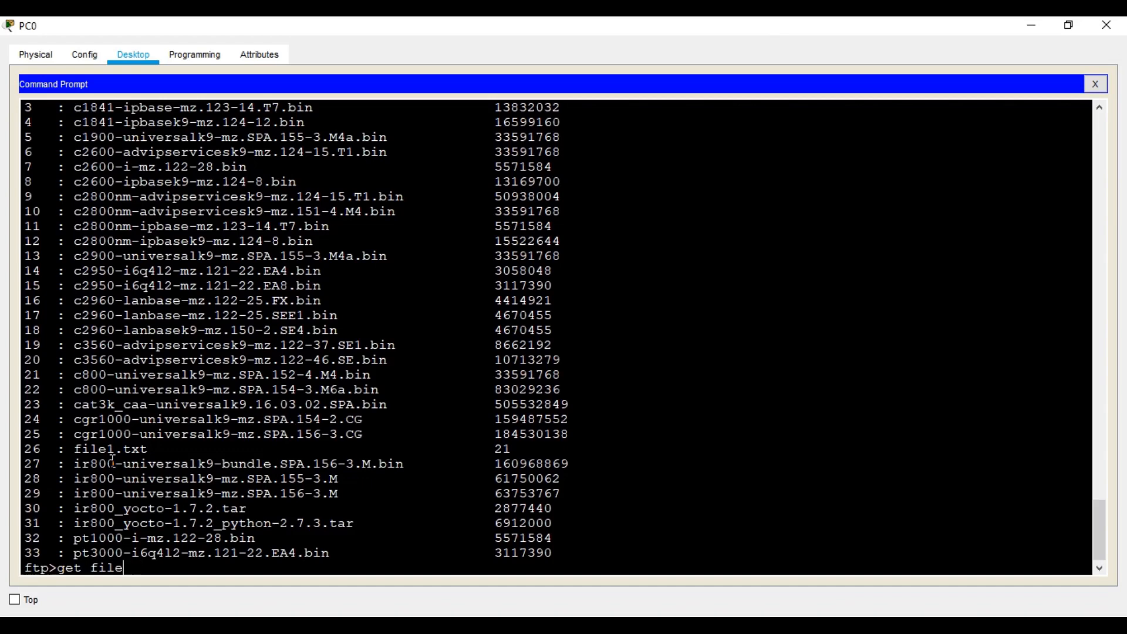
{"action": "type", "text": ".txt"}
{"action": "key", "text": "Return"}
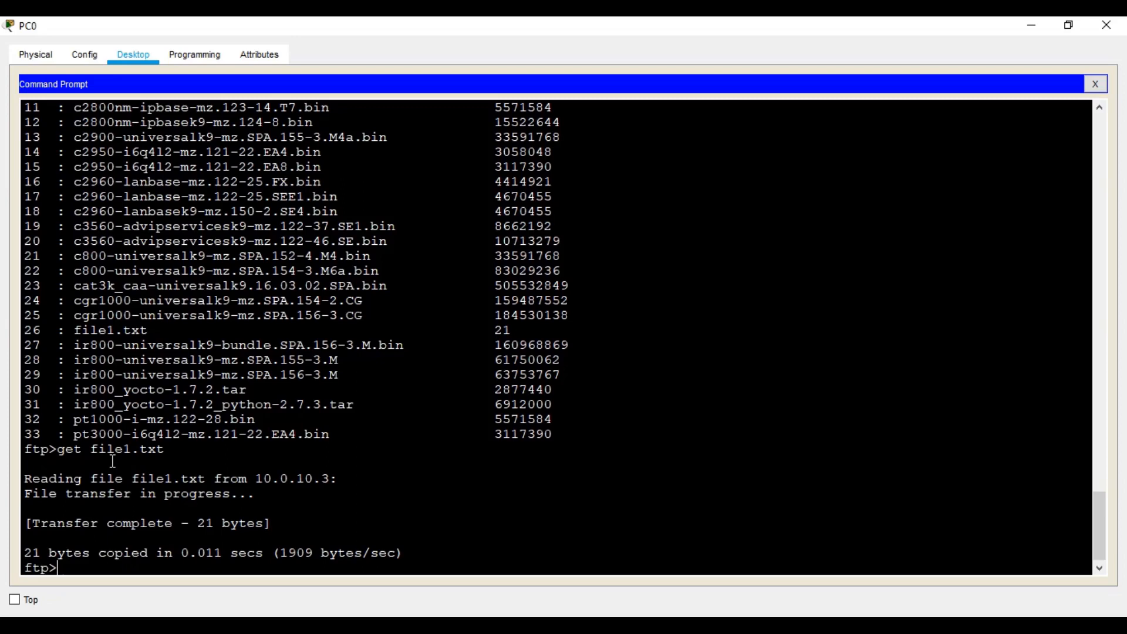
Step: Quit the FTP session and list PC0's C:\ directory with dir to check for the downloaded file
{"action": "type", "text": "quit"}
{"action": "key", "text": "Return"}
{"action": "key", "text": "Return"}
{"action": "key", "text": "Return"}
{"action": "key", "text": "Return"}
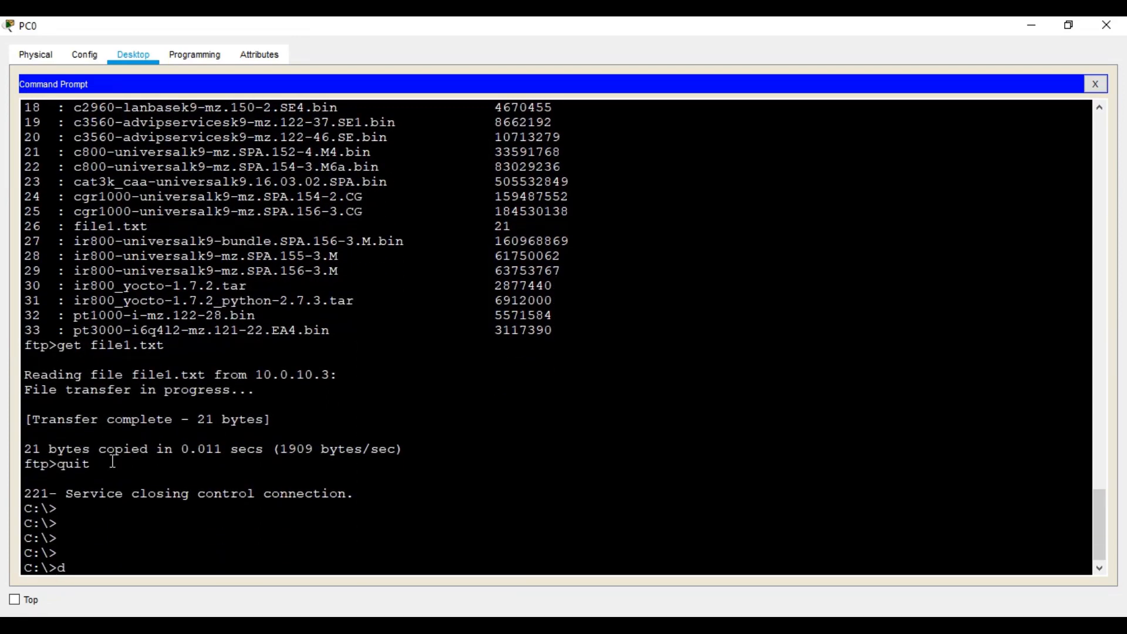
{"action": "type", "text": "dir"}
{"action": "key", "text": "Return"}
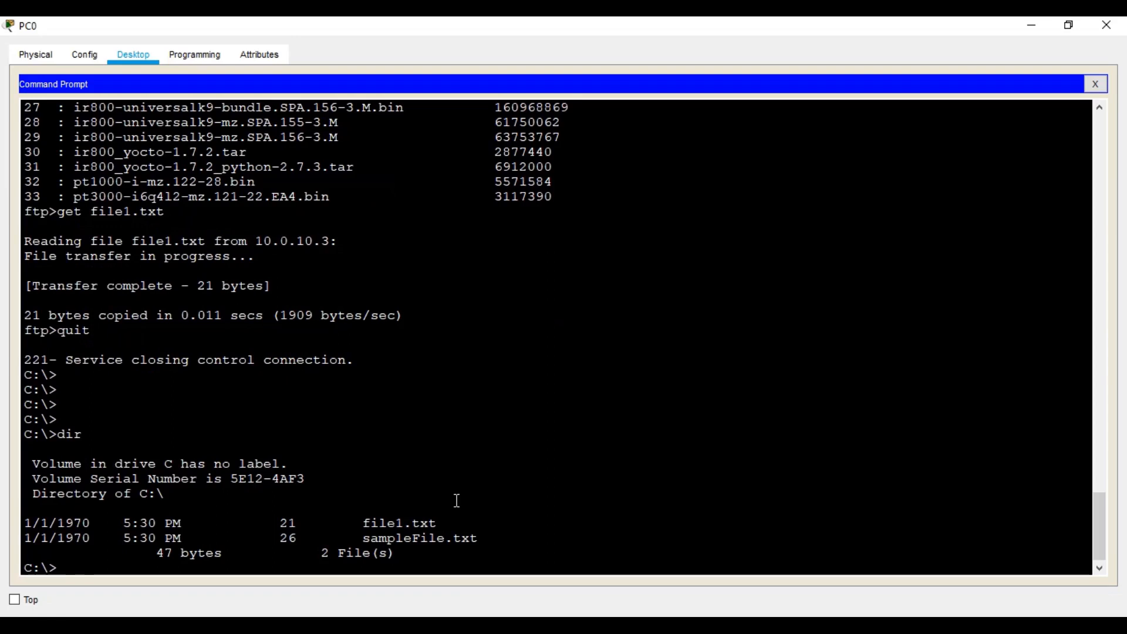